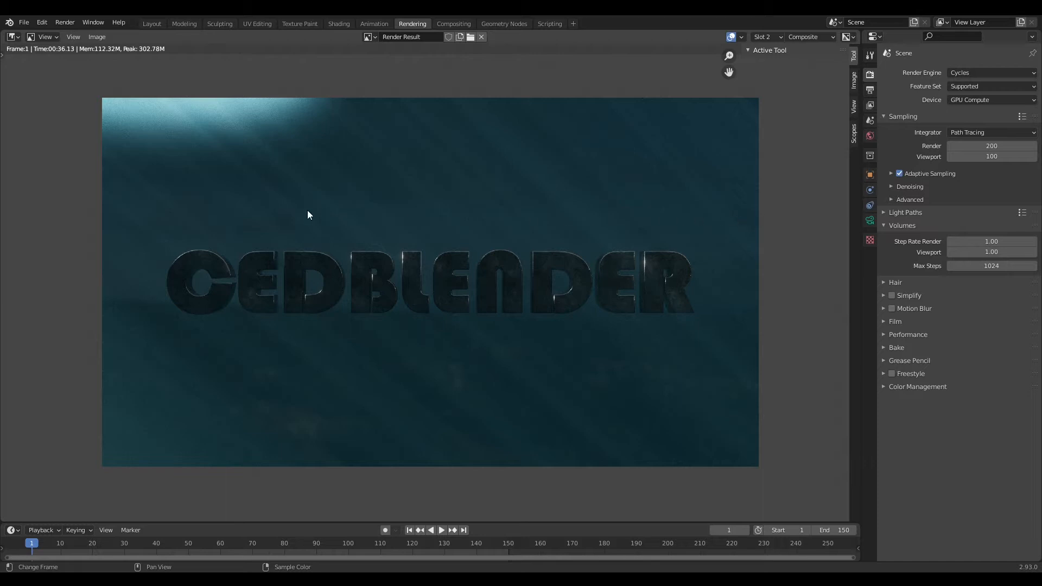
- Switch the scene's render engine to Eevee
left_click(992, 74)
left_click(976, 86)
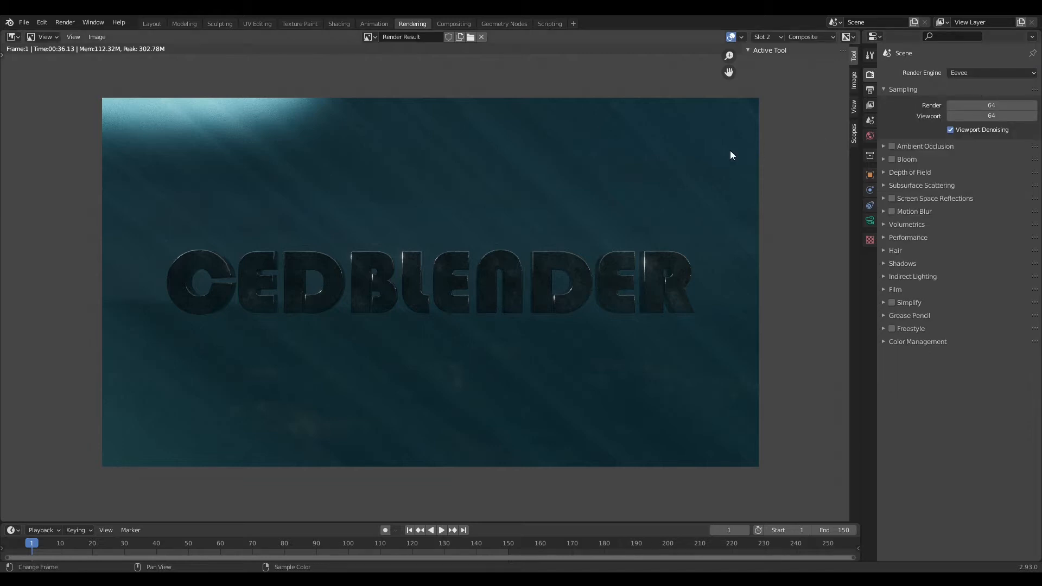
- Copy the Principled Volume, Volume Absorption and Mix Shader nodes from the cube's material in the Shading workspace
left_click(338, 24)
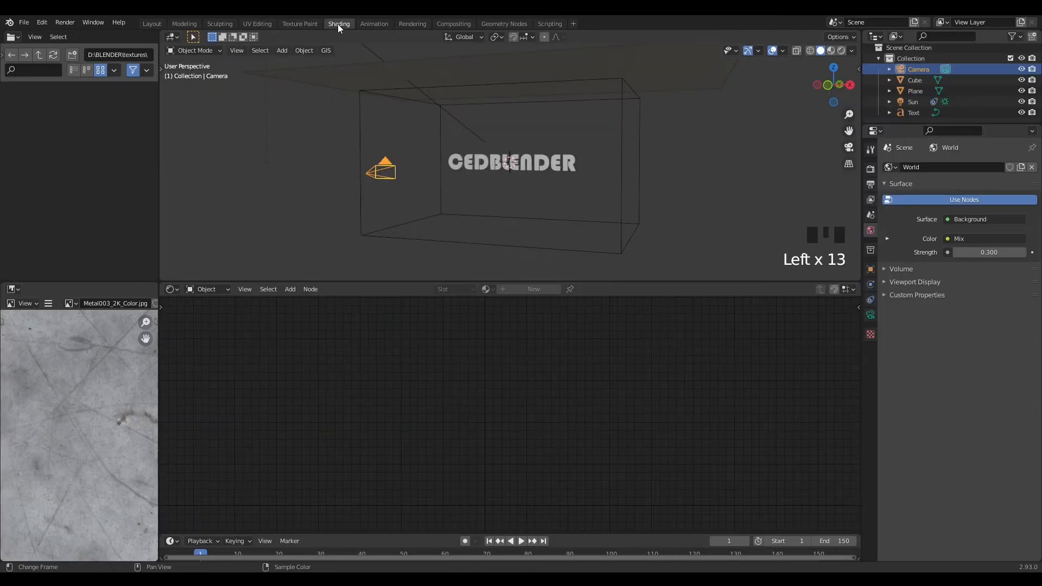
left_click(484, 247)
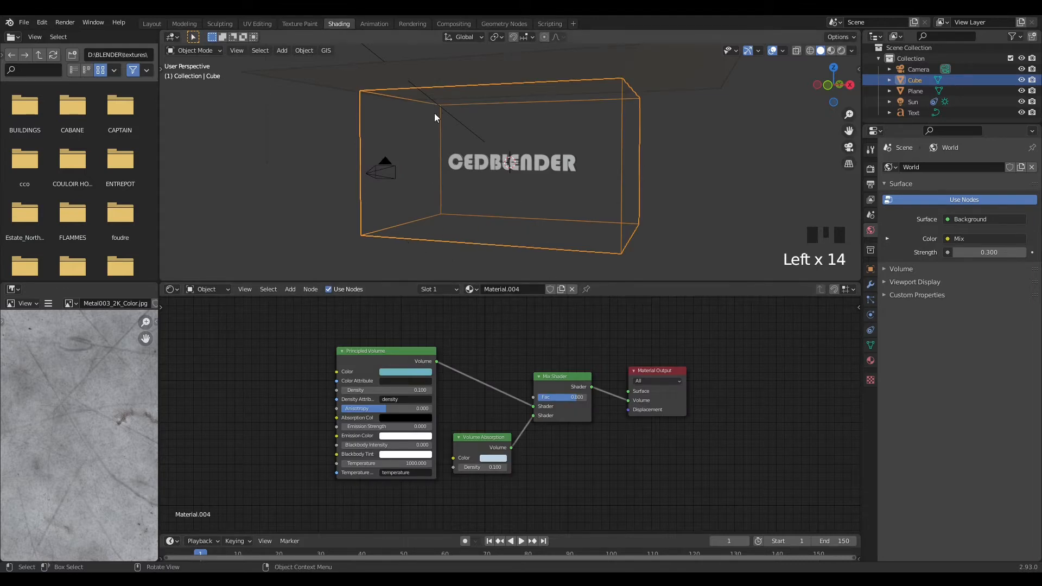
middle_click_drag(444, 164, 422, 169)
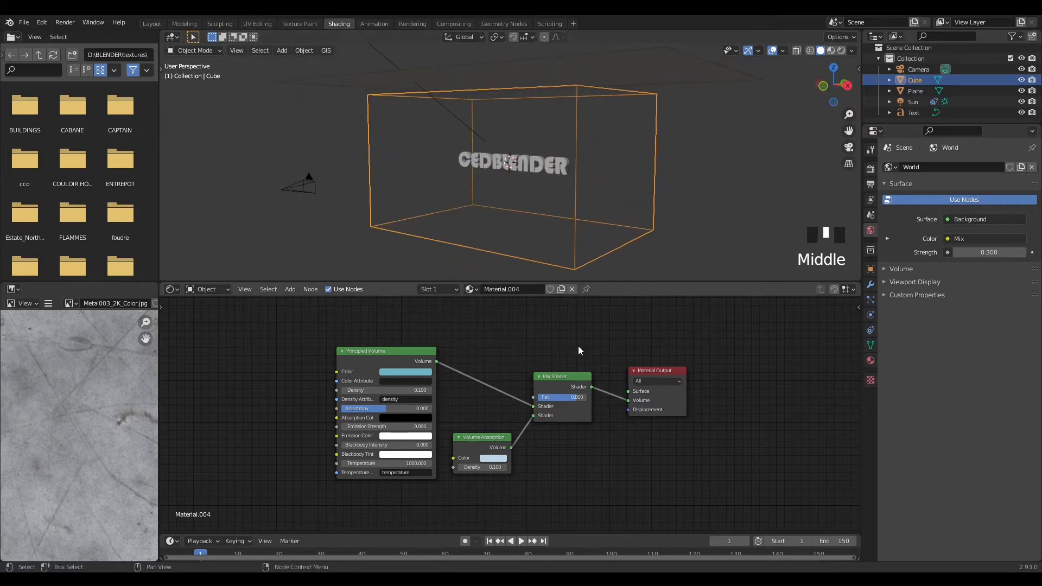
left_click_drag(311, 325, 578, 507)
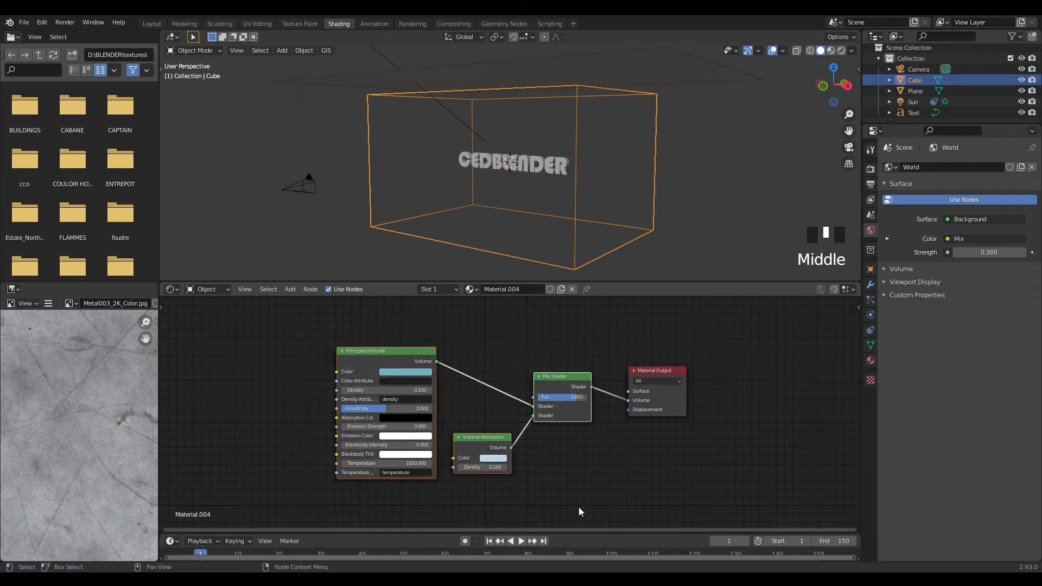
right_click(556, 376)
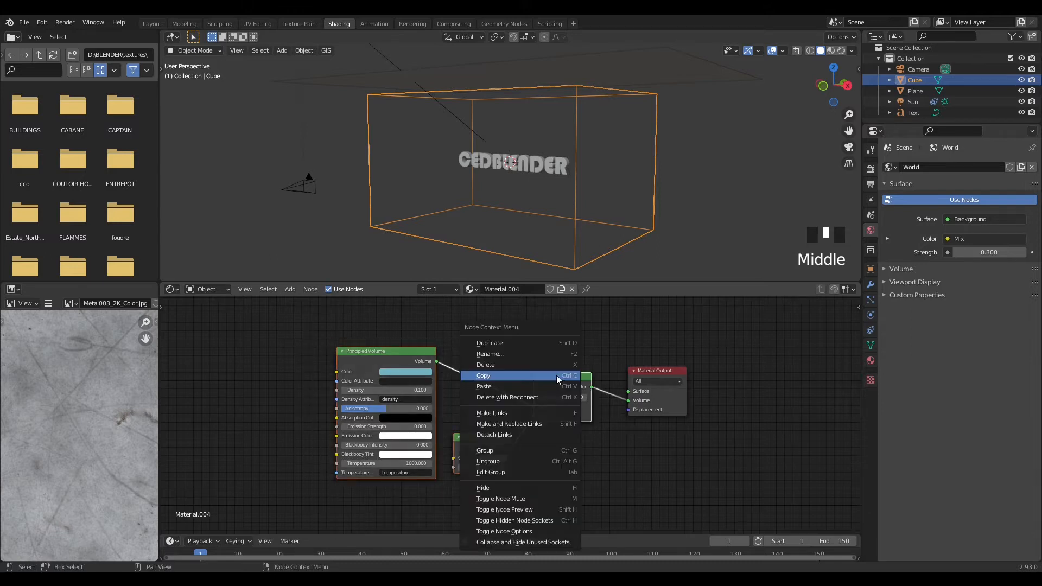
left_click(515, 376)
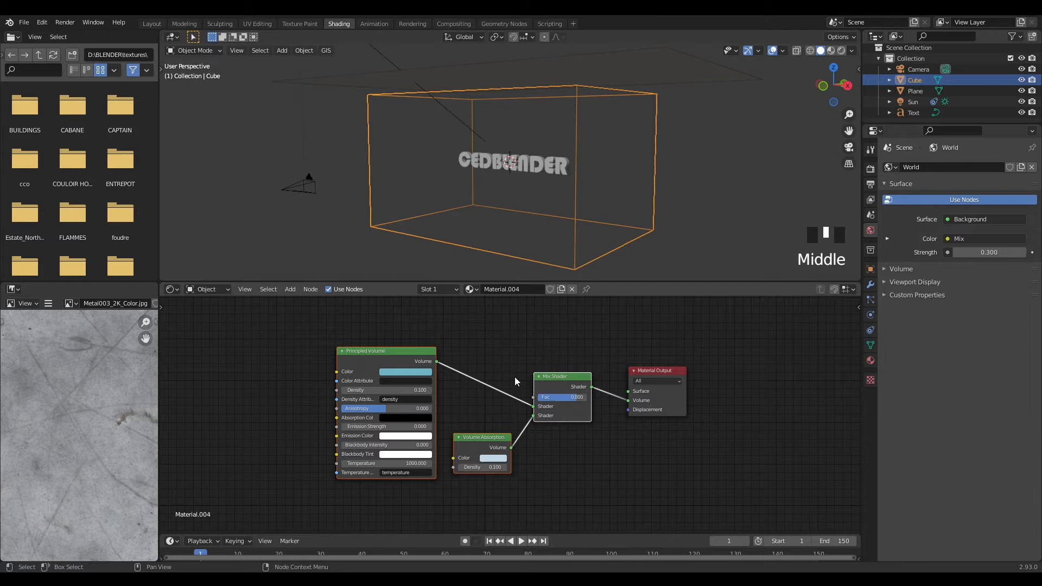
- Show the World shader nodes and rearrange the environment texture, Mix and Background nodes to make room below them
left_click(216, 288)
left_click(216, 312)
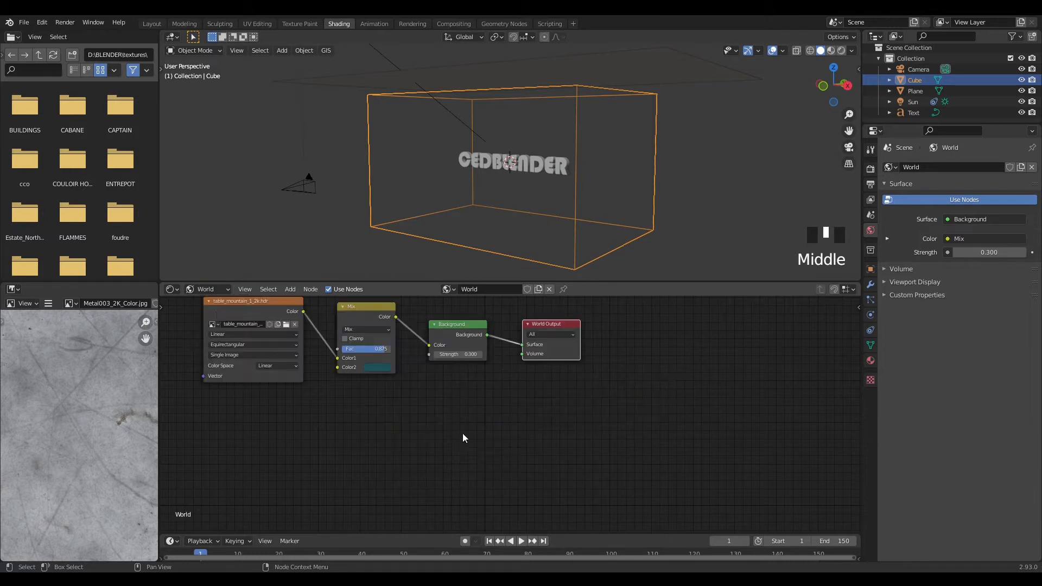
middle_click_drag(463, 433, 571, 474)
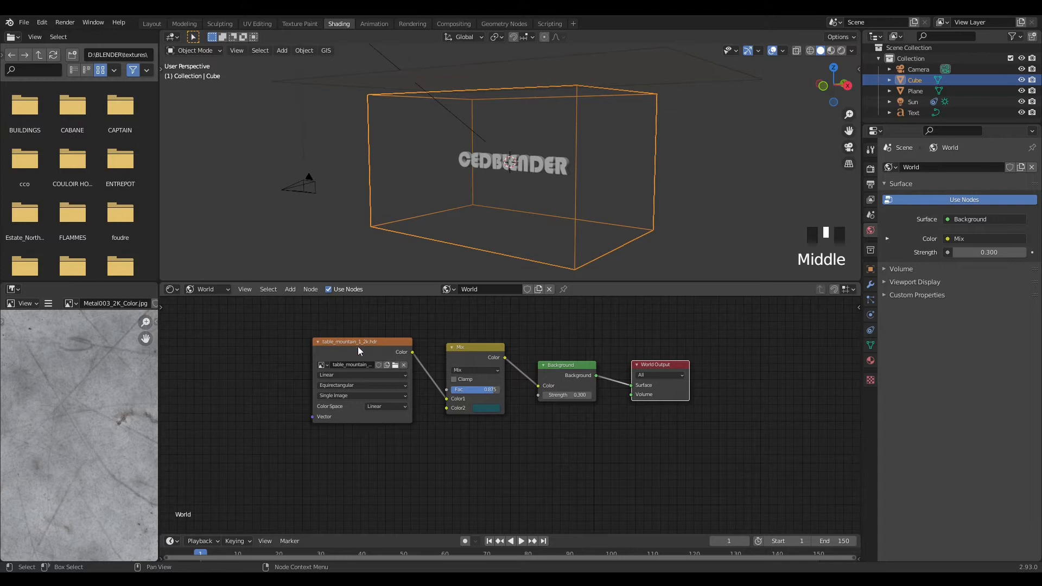
left_click_drag(358, 348, 351, 328)
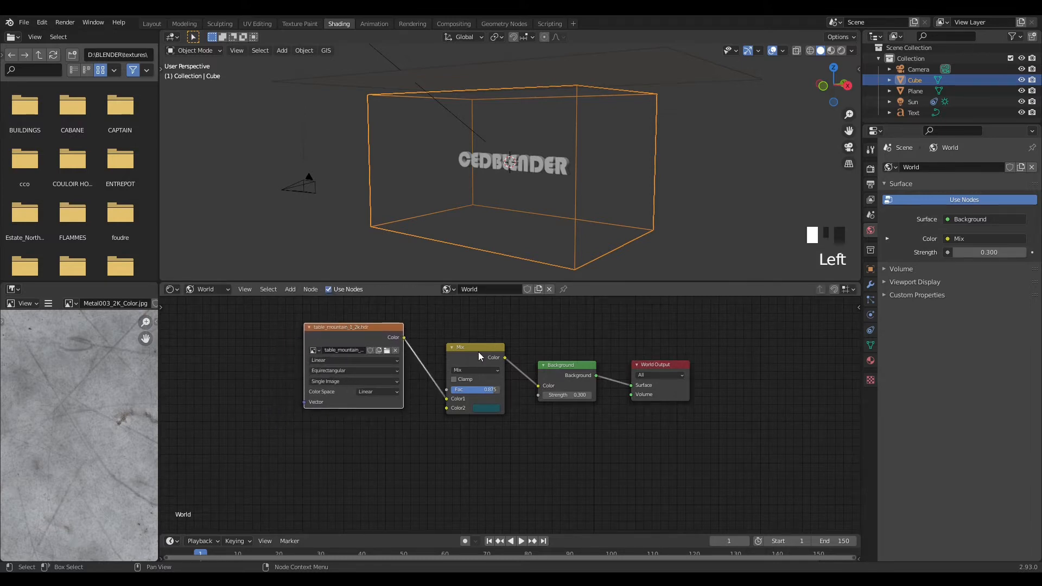
left_click_drag(479, 352, 448, 339)
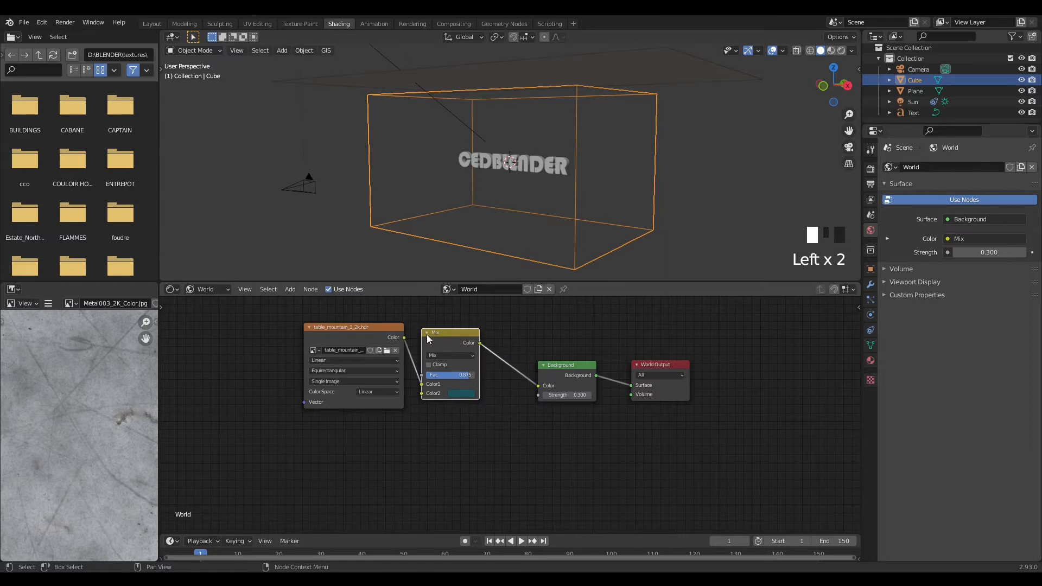
left_click(568, 370)
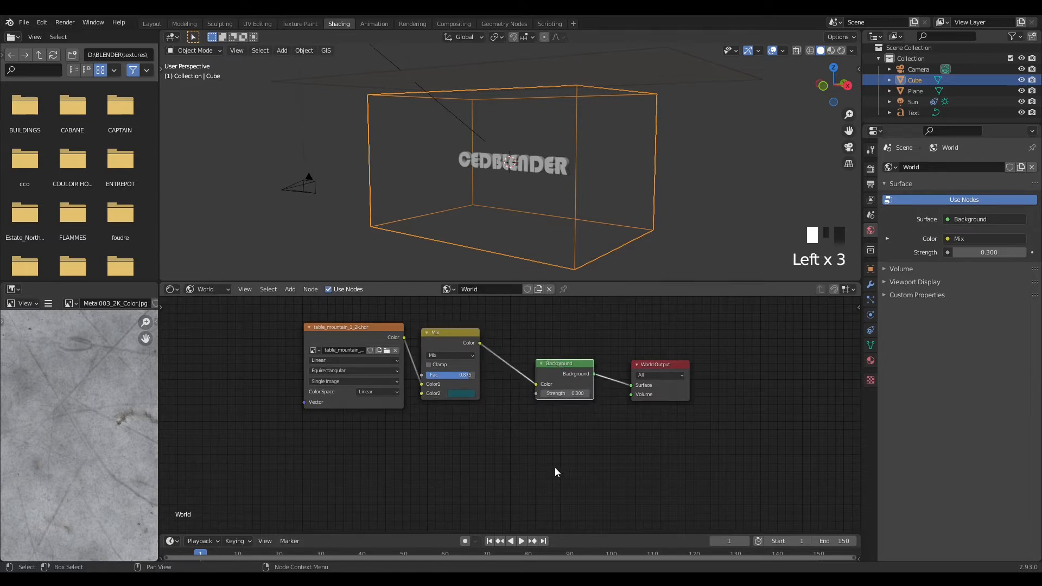
middle_click_drag(555, 472, 512, 432)
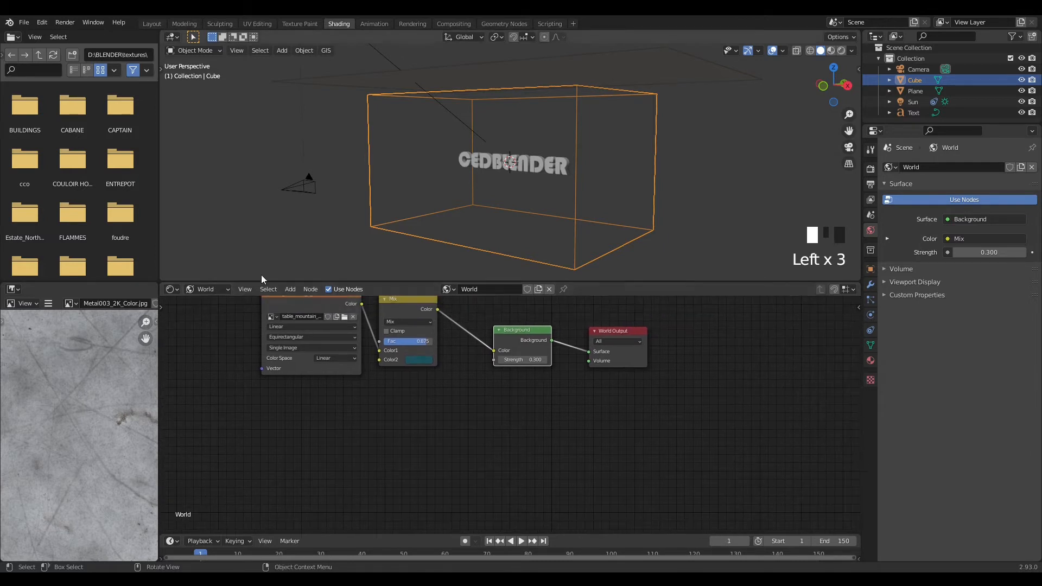
- Paste the copied volume nodes into the World shader and connect the Mix Shader to the World Output's Volume input
right_click(343, 411)
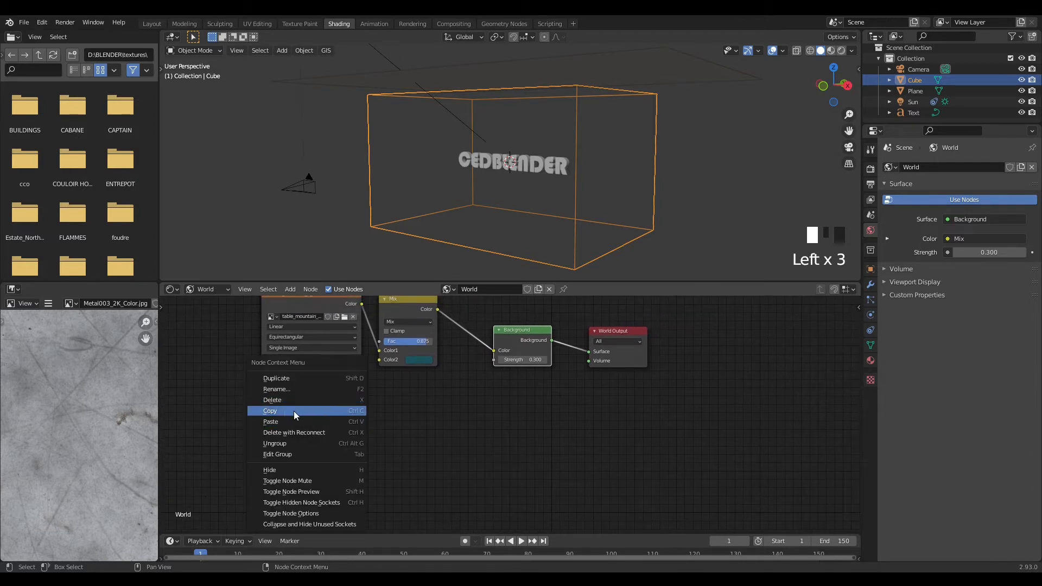
left_click(284, 421)
left_click_drag(463, 362, 308, 390)
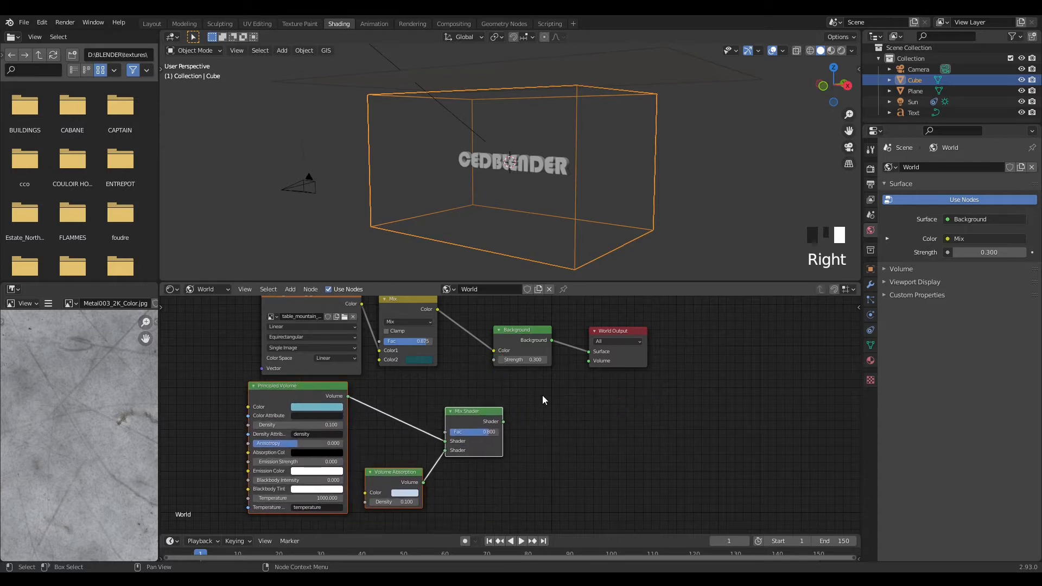
double_click(468, 415)
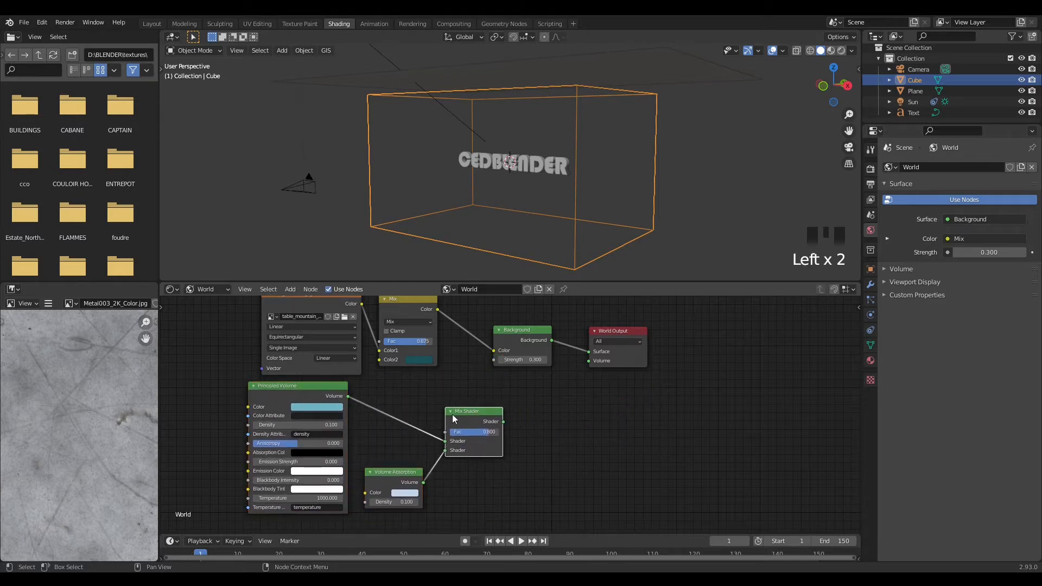
left_click_drag(482, 419, 589, 361)
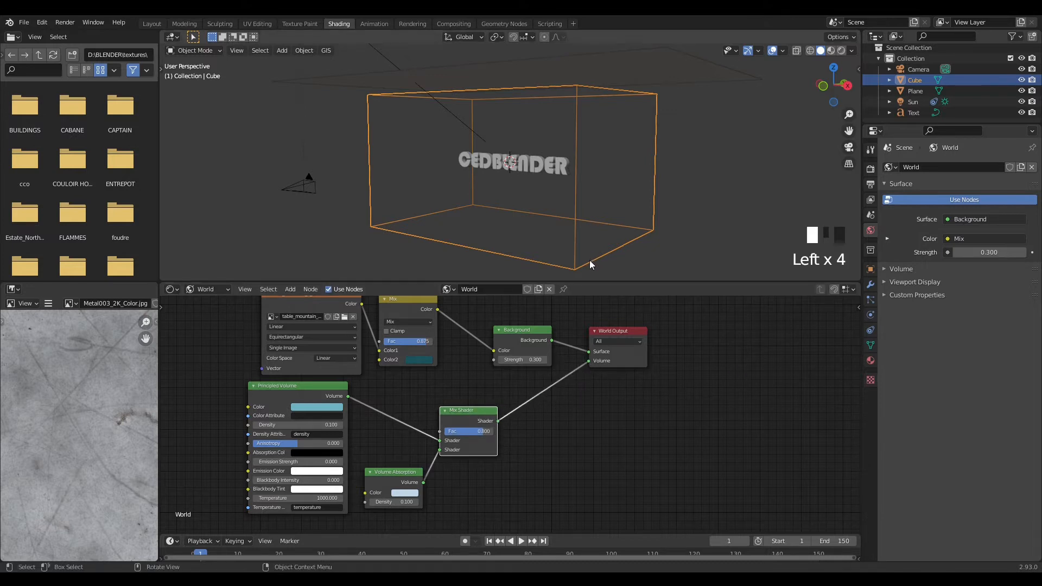
- Delete the volume cube and display the scene with rendered shading in the Layout workspace
key("Delete")
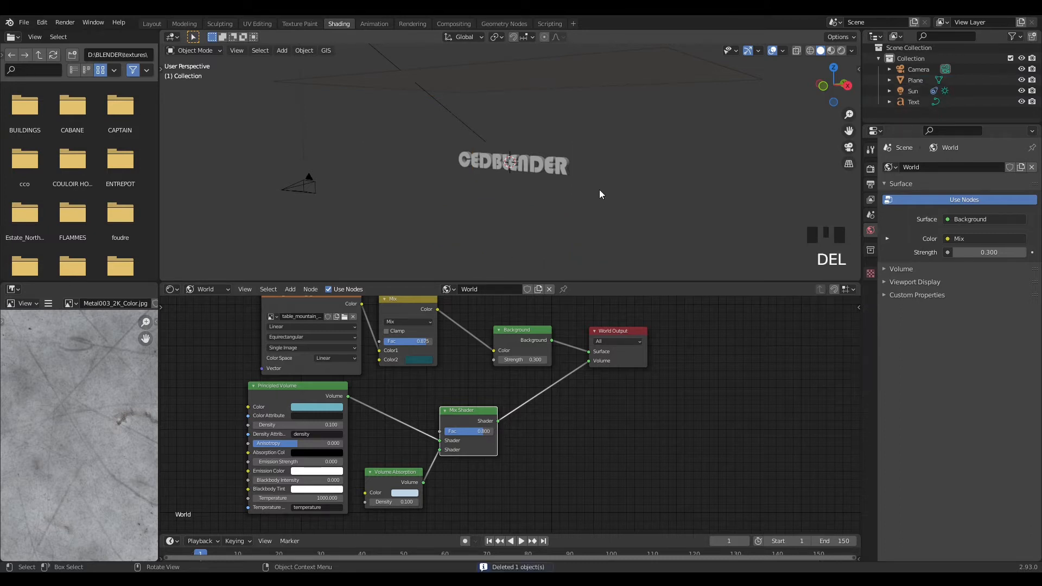
middle_click_drag(658, 183, 586, 216)
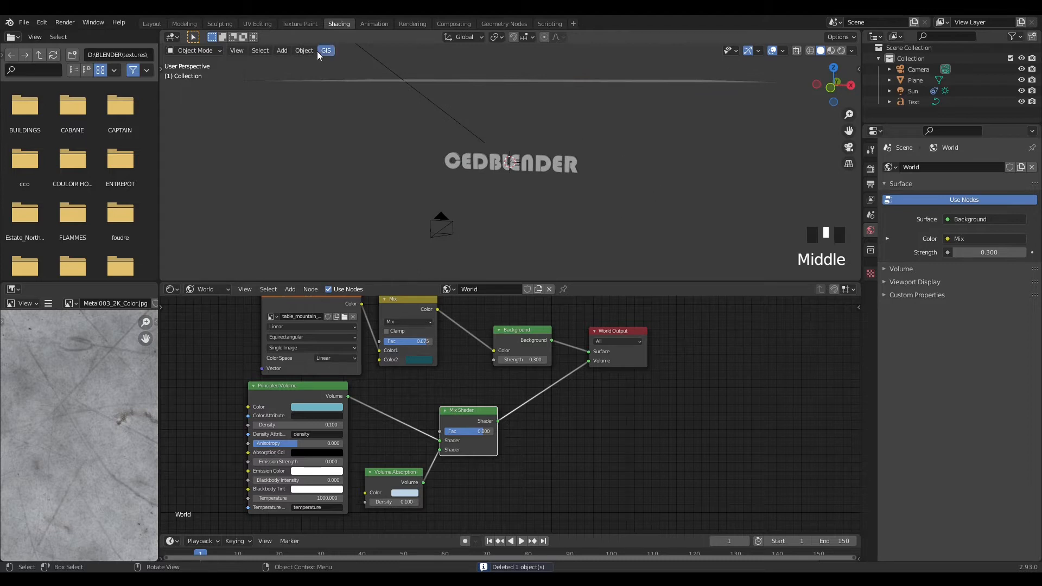
left_click(157, 22)
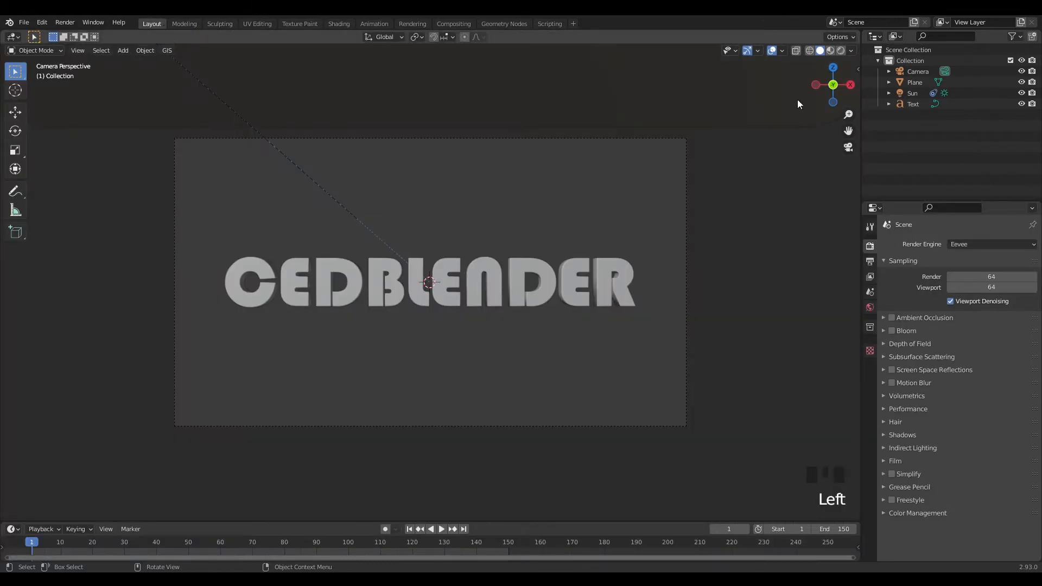
left_click(841, 50)
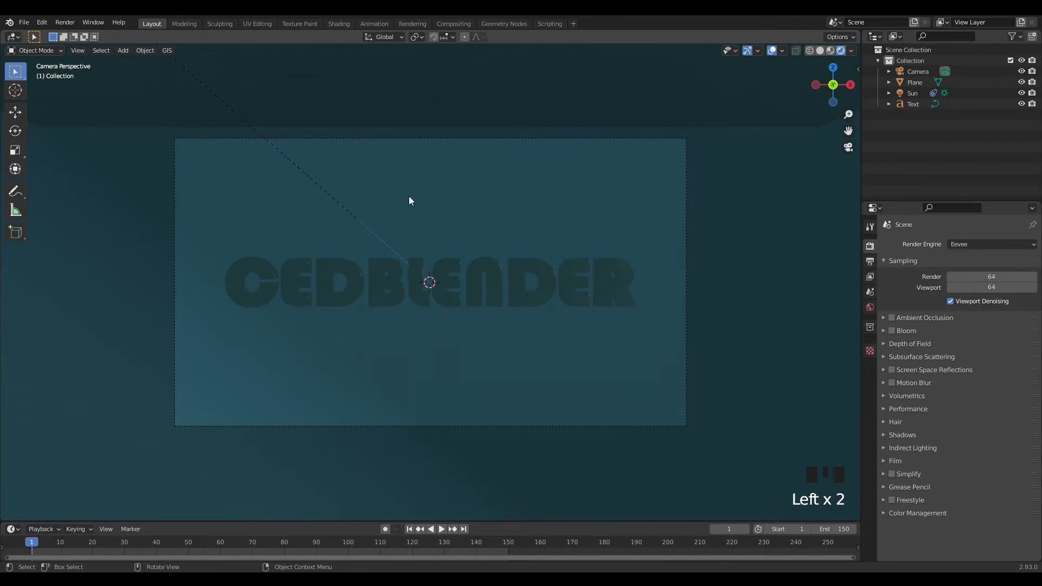
- Select the plane above the text and examine it and its shadow from several angles in the rendered view
scroll(598, 210, "down", 6)
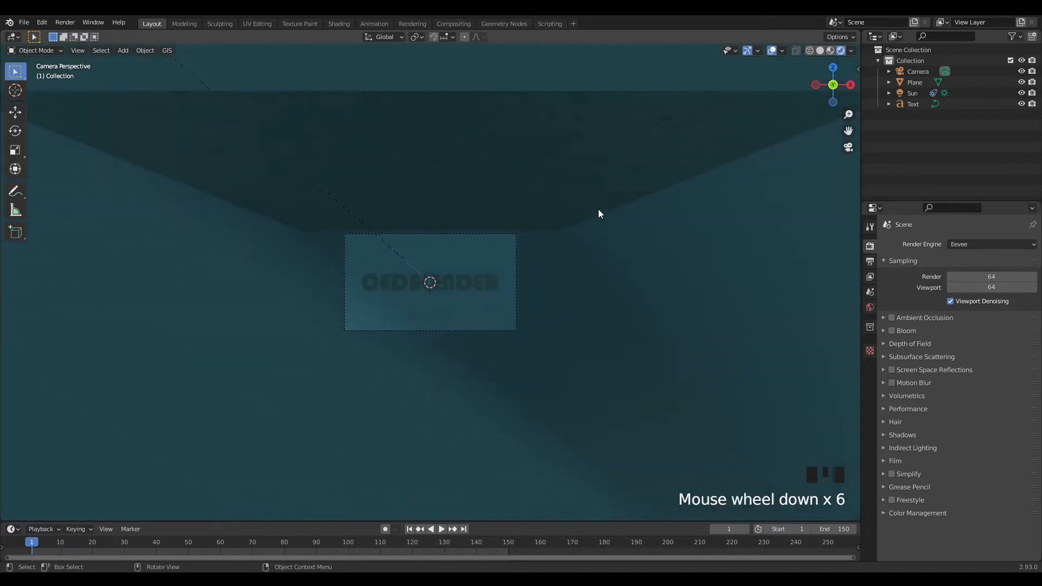
left_click(526, 196)
middle_click_drag(527, 197, 556, 304)
scroll(501, 305, "down", 6)
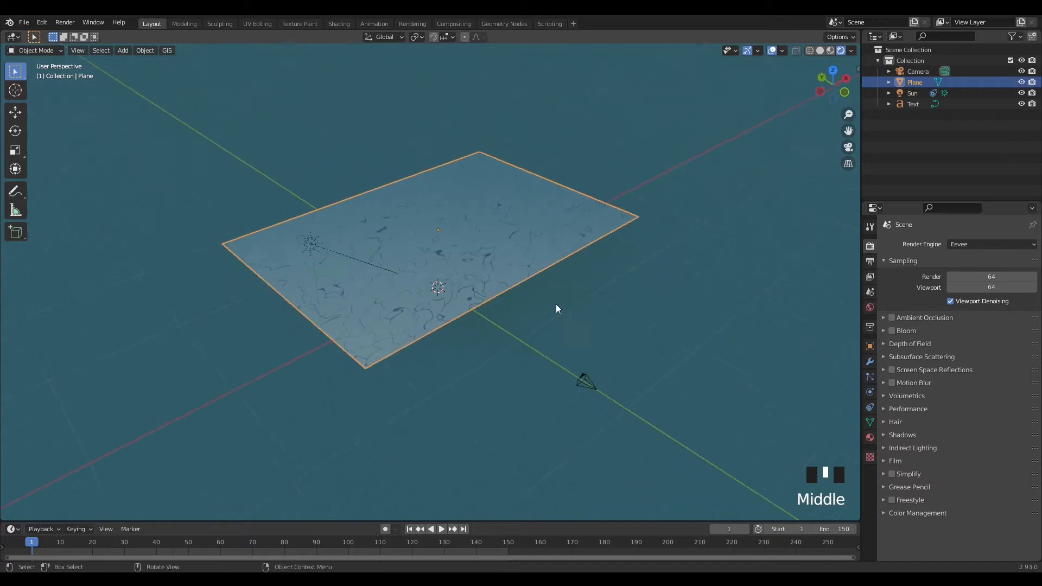
scroll(422, 343, "up", 7)
scroll(428, 342, "down", 2)
middle_click_drag(428, 342, 497, 314)
scroll(781, 350, "down", 2)
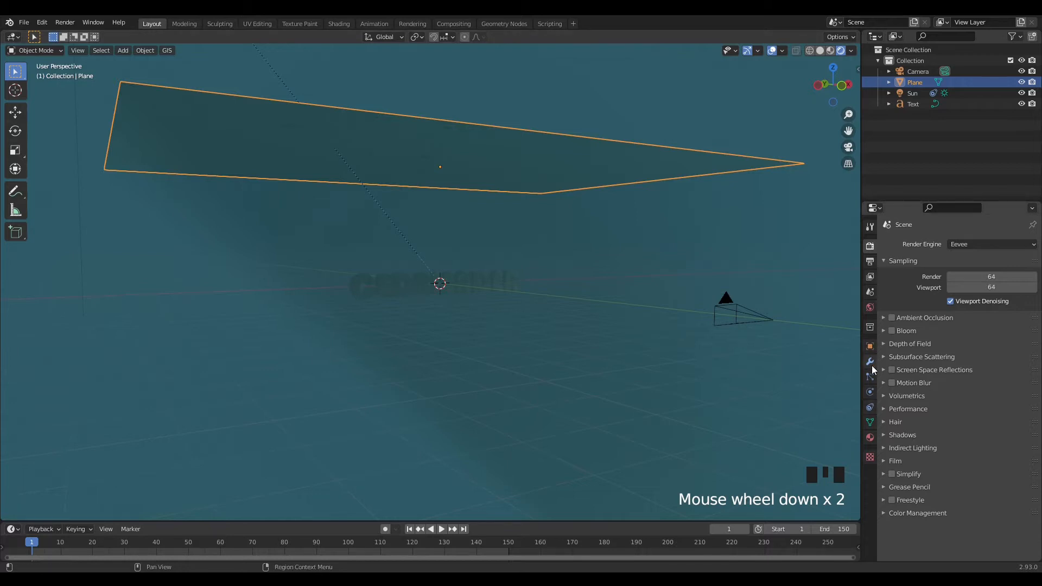
middle_click_drag(481, 193, 520, 342)
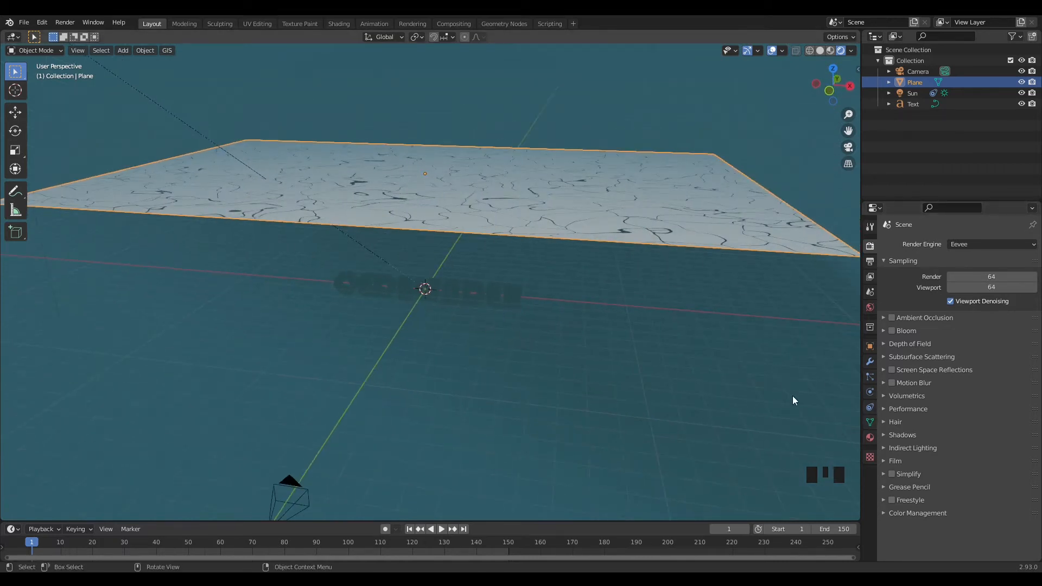
- Set the blend mode of the plane's Material.001 to Alpha Blend, checking it through the camera view
left_click(870, 438)
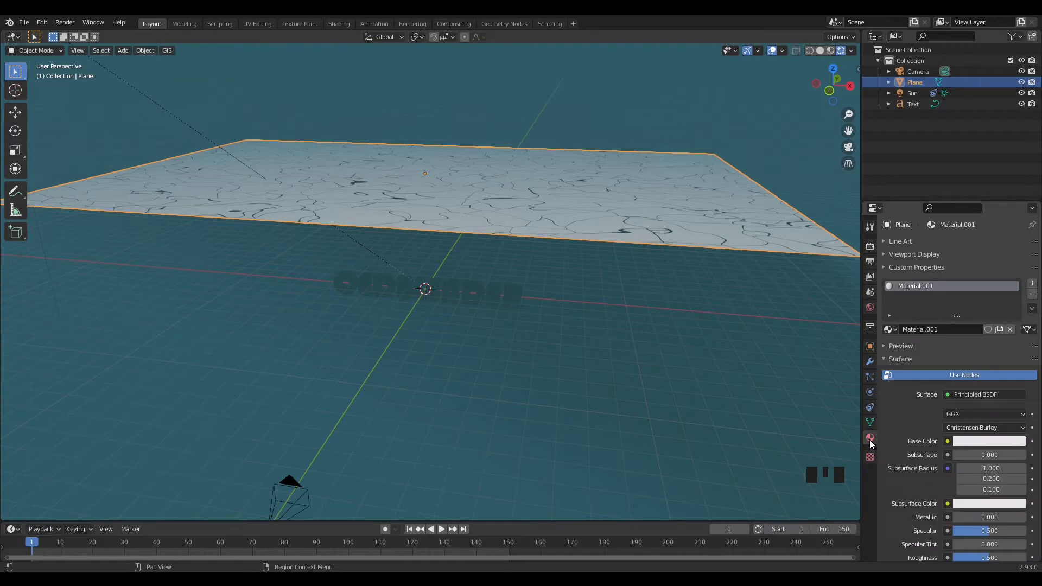
scroll(900, 423, "down", 5)
scroll(901, 422, "down", 10)
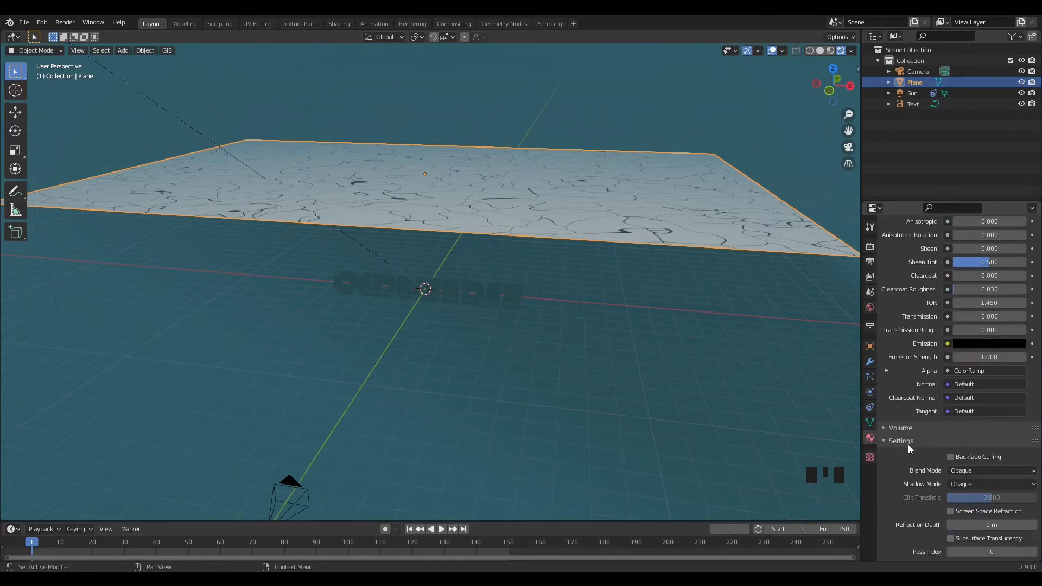
left_click(887, 438)
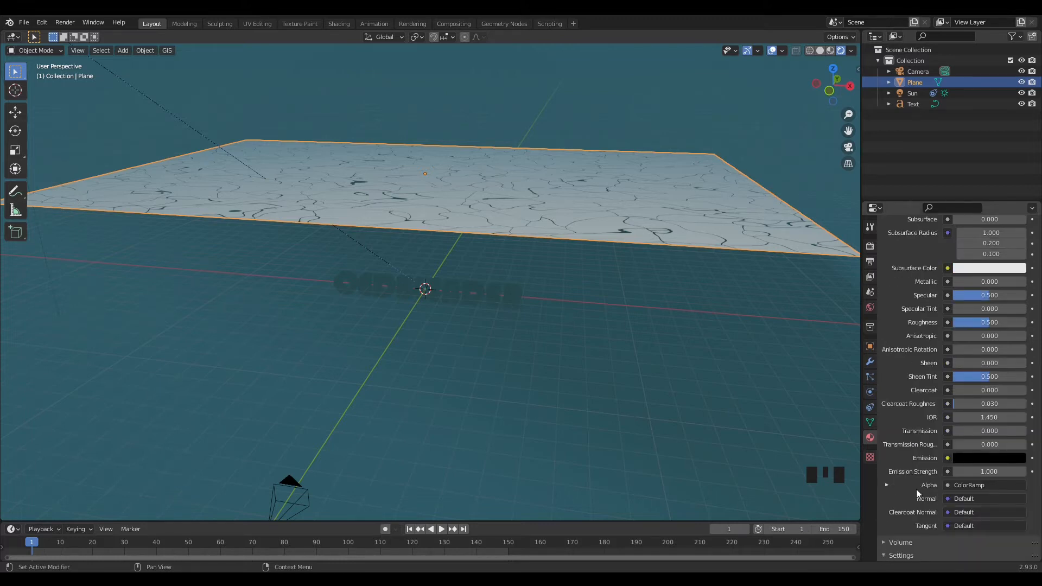
scroll(912, 453, "down", 5)
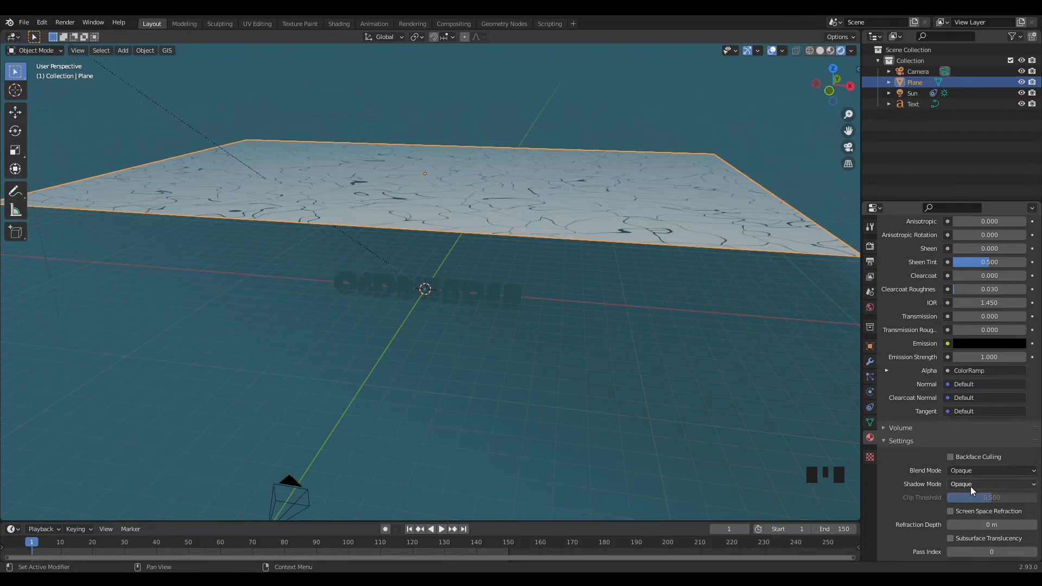
middle_click_drag(545, 361, 588, 351)
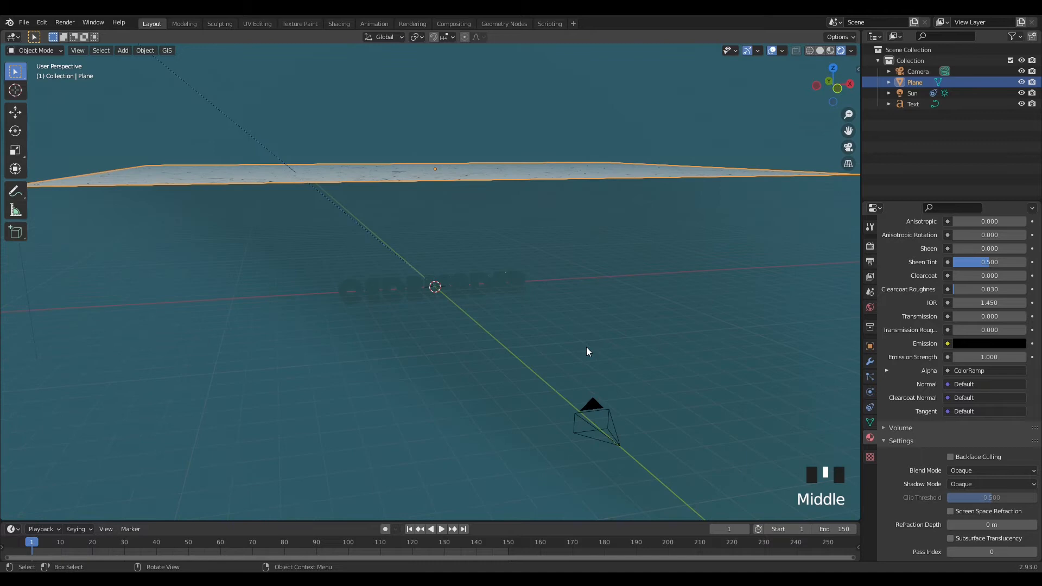
key("KP_0")
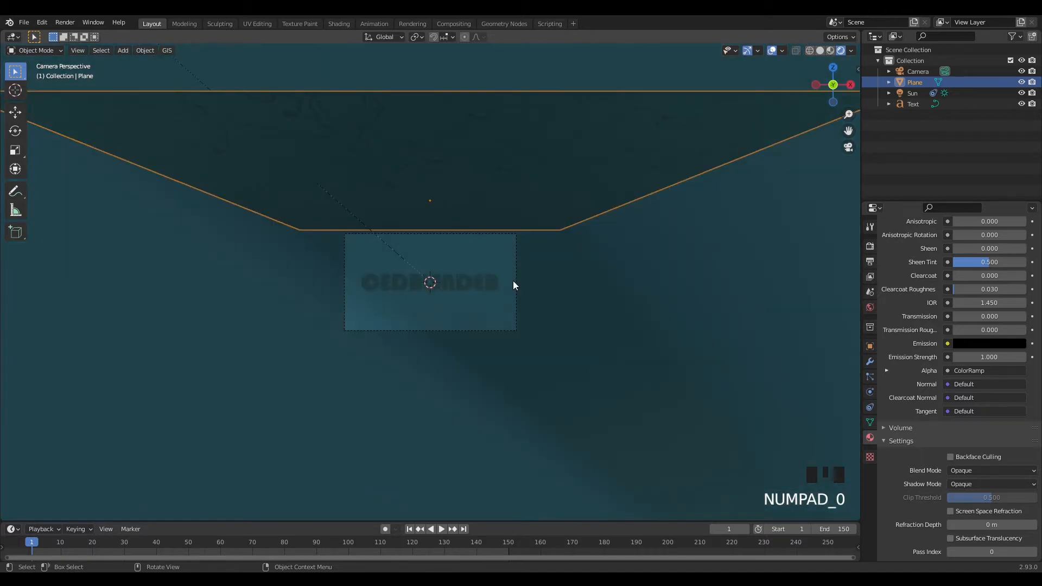
scroll(510, 309, "up", 2)
scroll(510, 309, "up", 1)
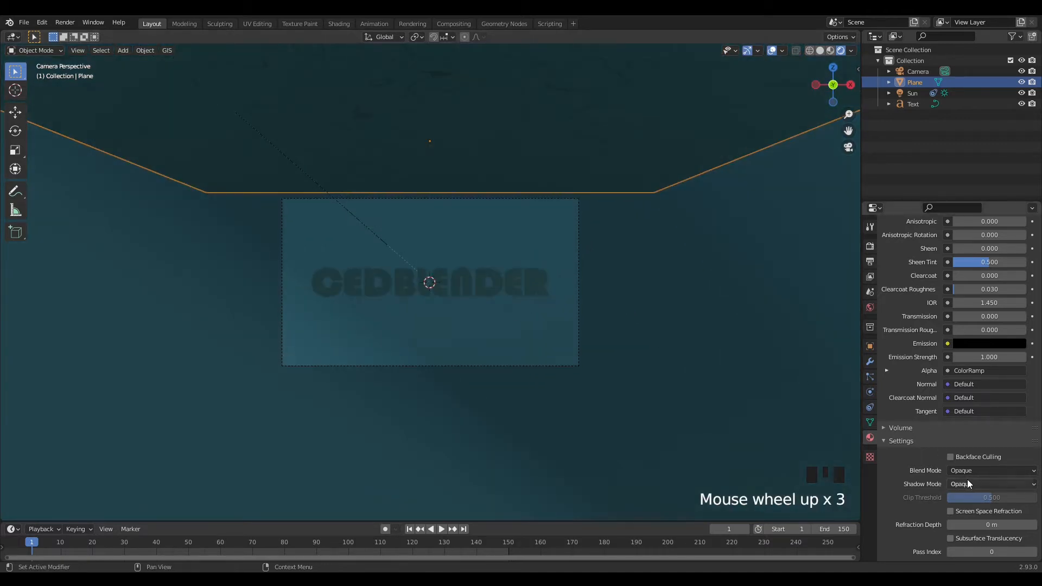
left_click(980, 473)
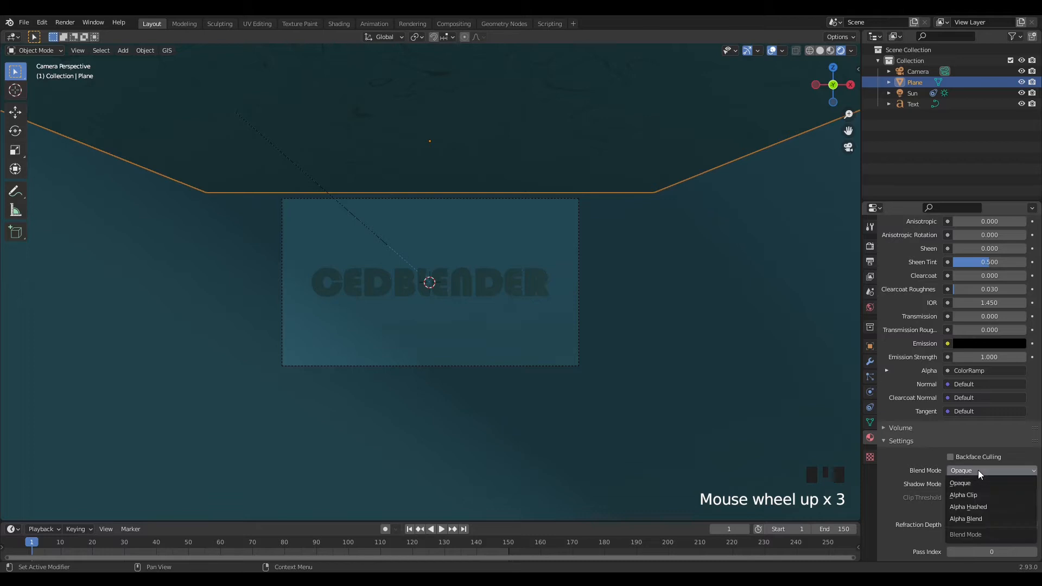
left_click(975, 518)
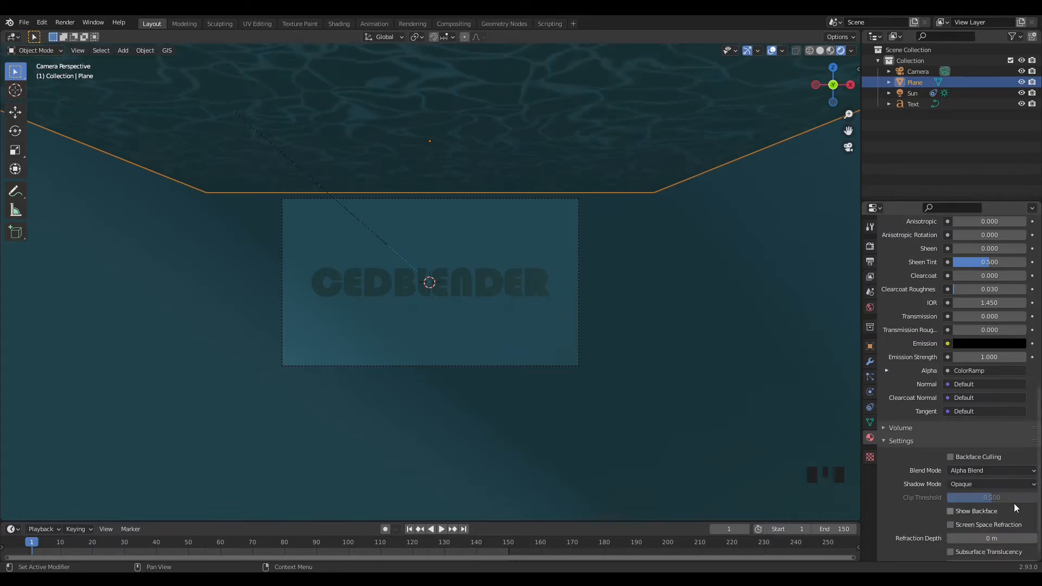
- Set the shadow mode of the plane's material to Alpha Hashed and check the light rays through the camera view
left_click(974, 485)
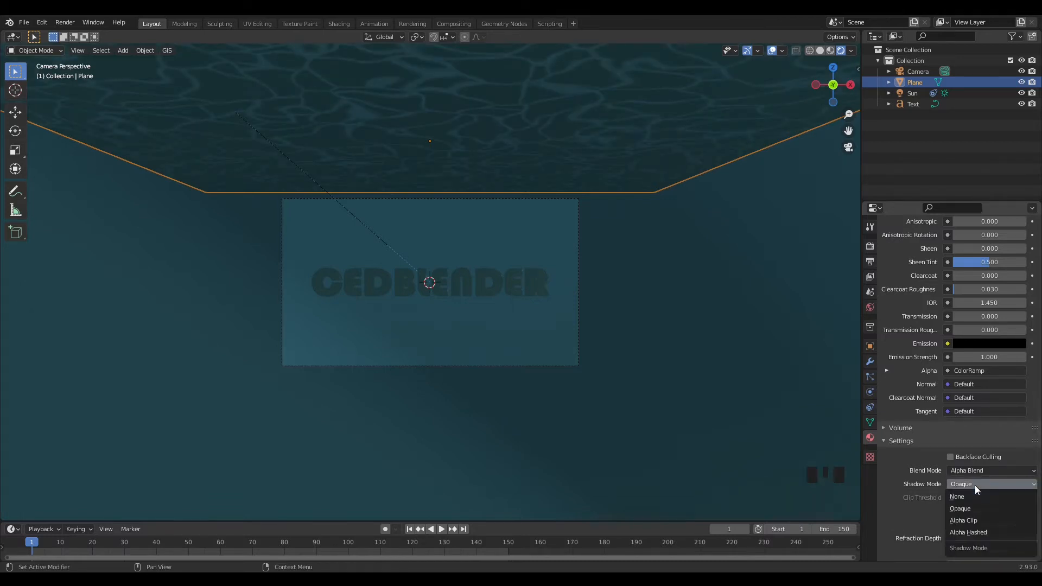
left_click(970, 531)
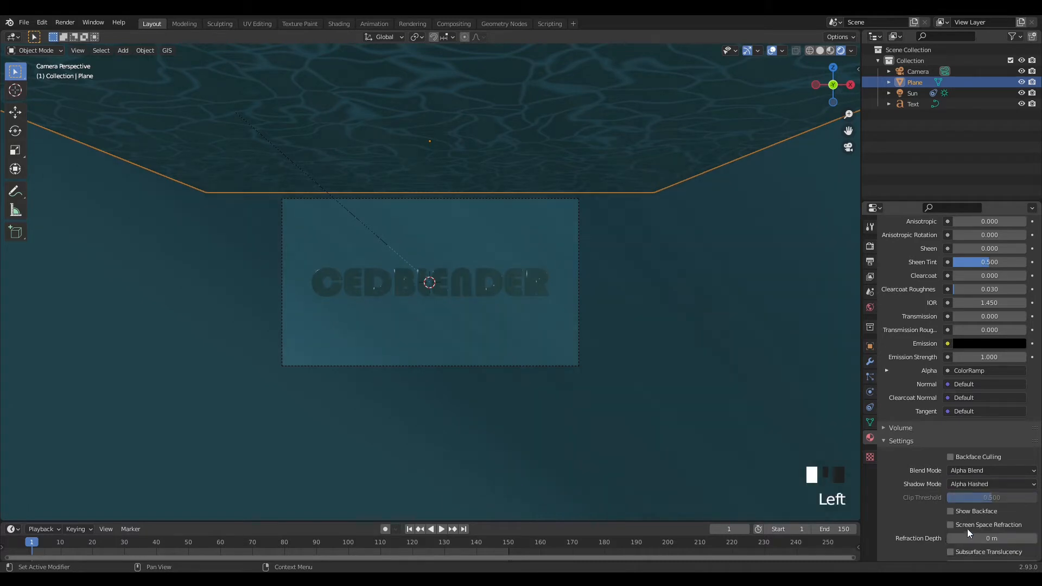
scroll(490, 429, "up", 5)
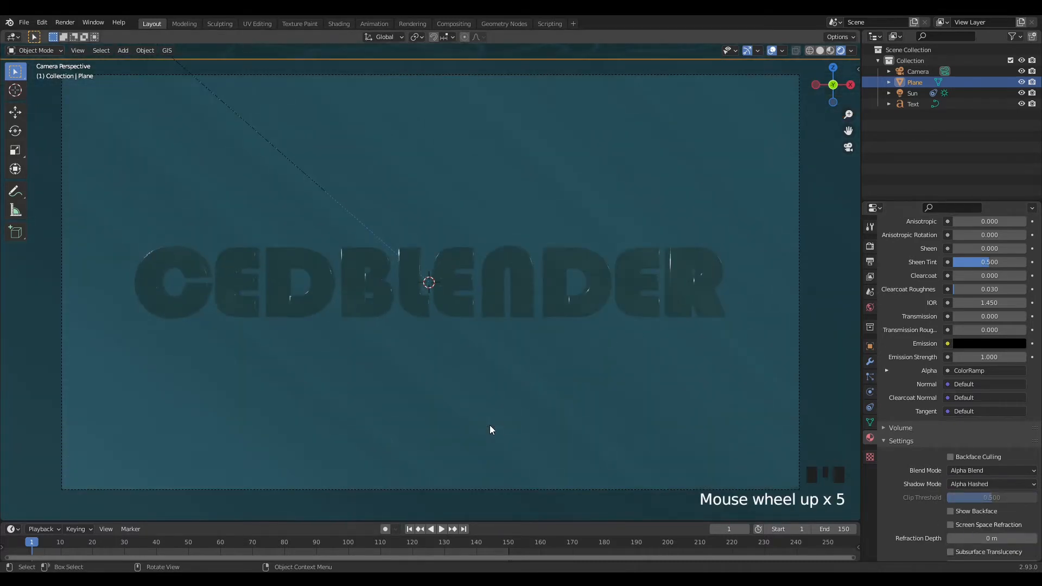
scroll(518, 402, "down", 2)
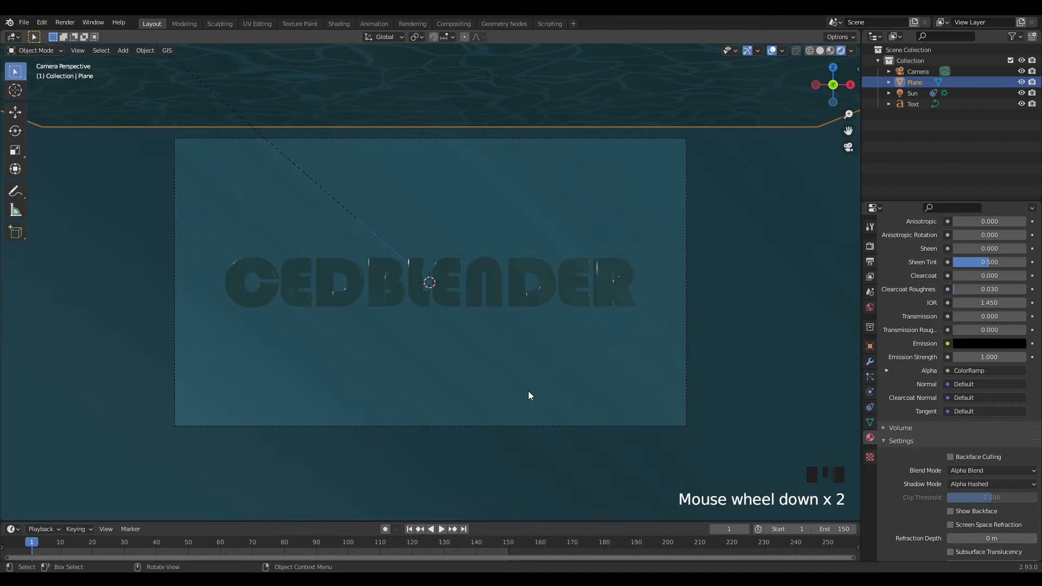
scroll(529, 391, "up", 2)
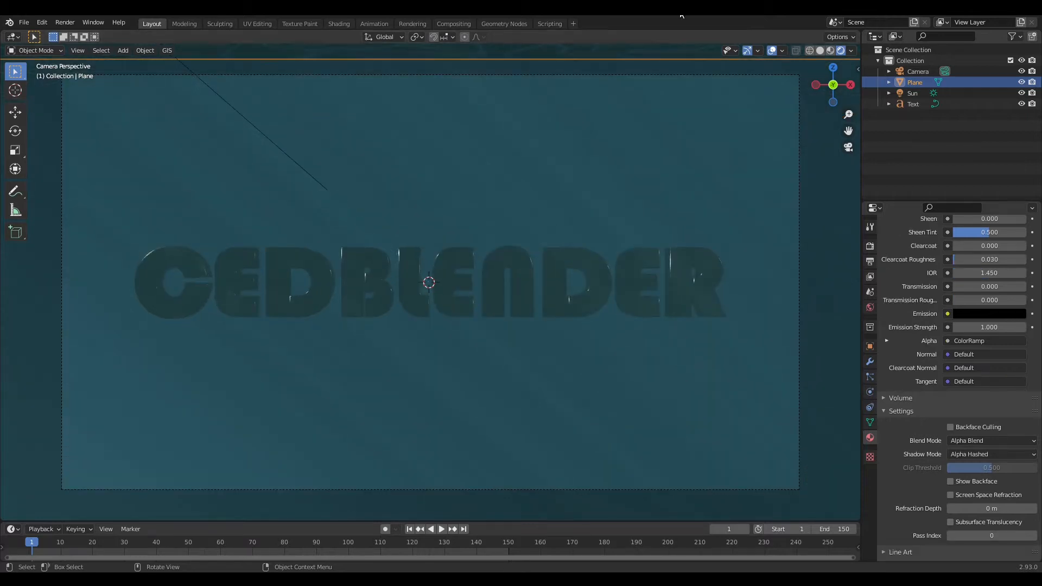
- Set the Color Management look to High Contrast in the render settings
left_click(872, 248)
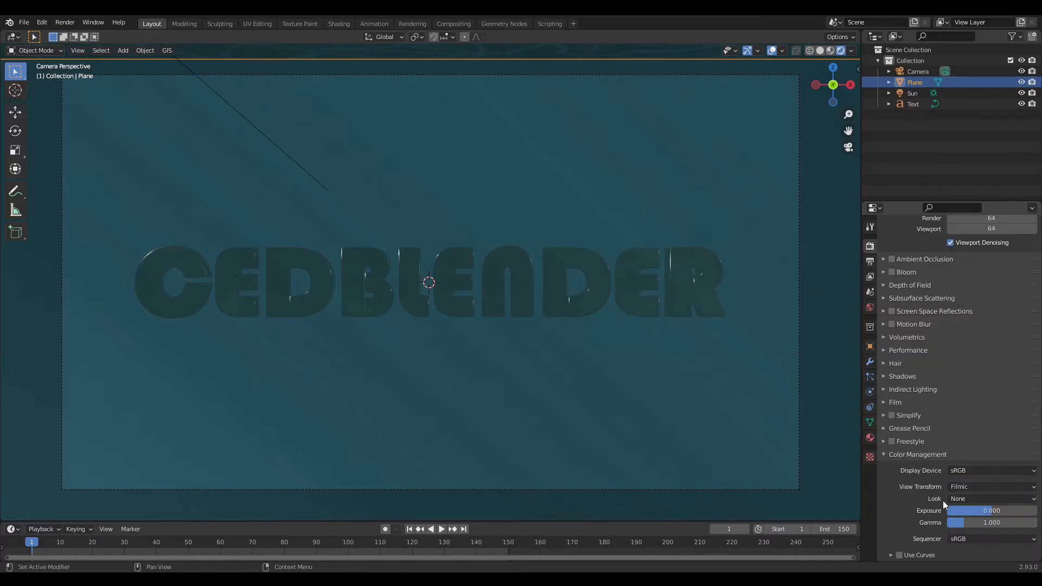
left_click(970, 501)
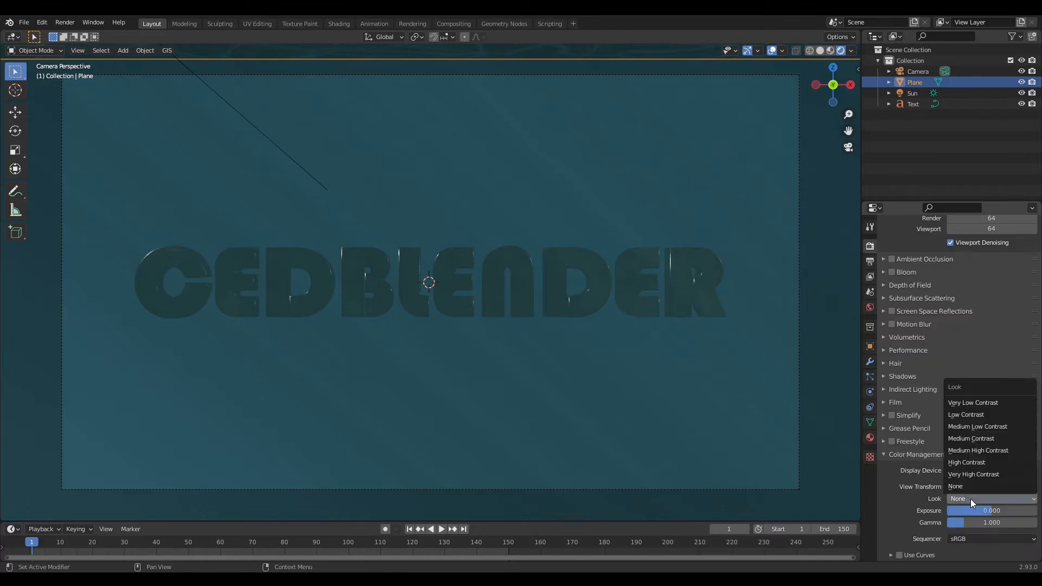
left_click(971, 464)
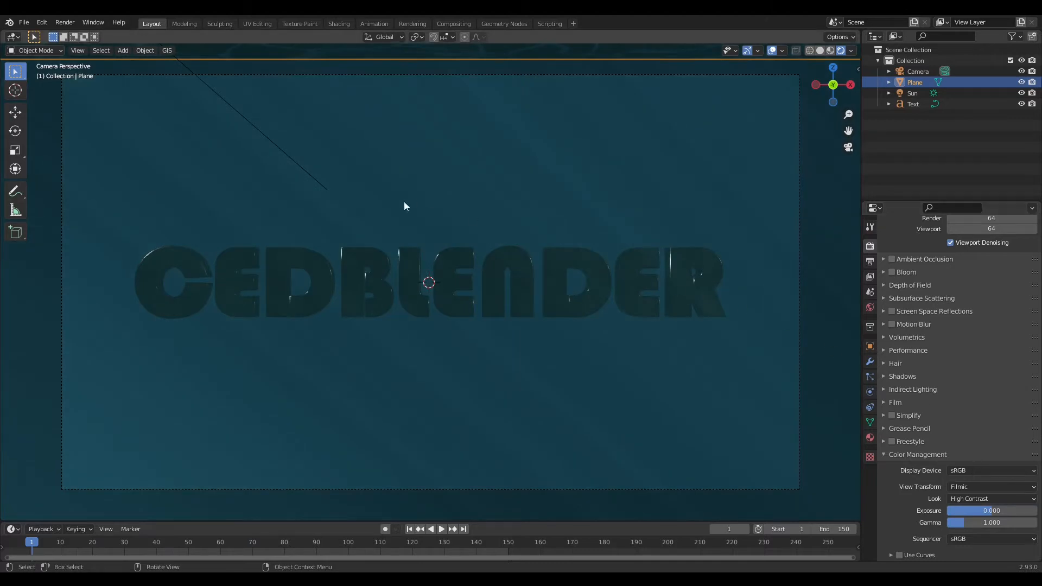
- Rotate the Sun about 26.8° in the front view so its rays fall more steeply
left_click(287, 154)
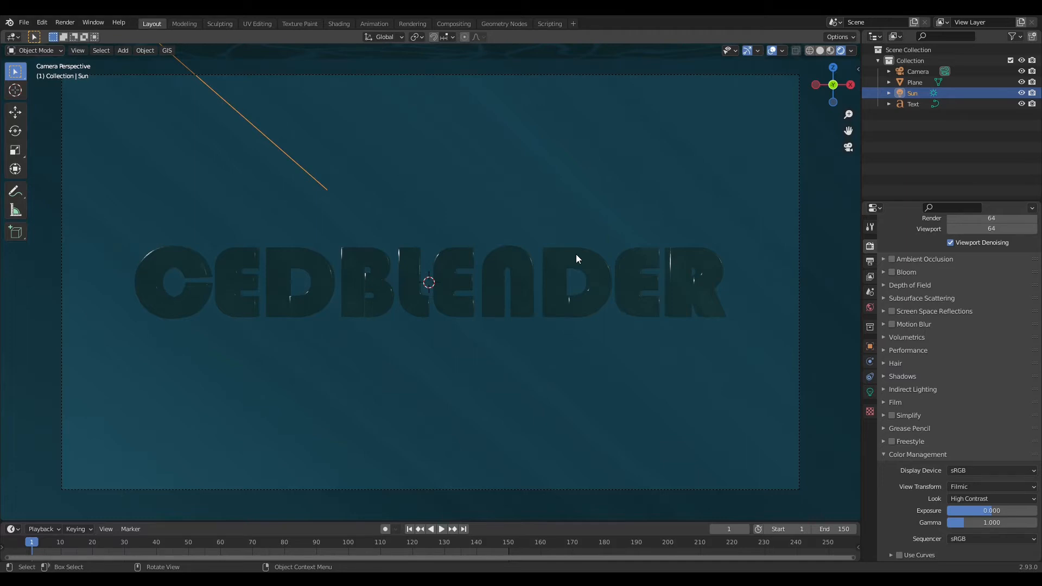
key("KP_1")
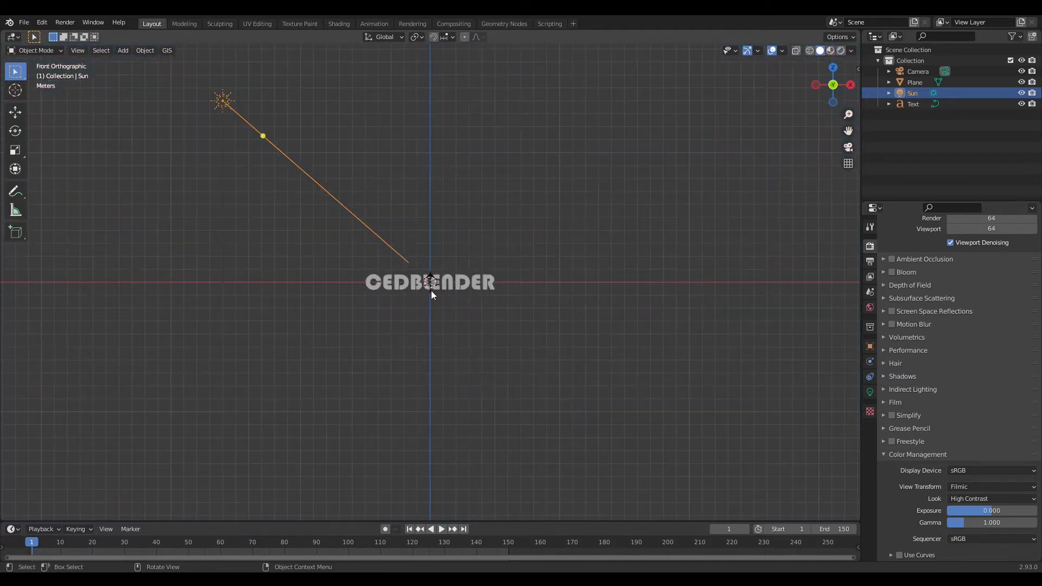
scroll(431, 291, "down", 1)
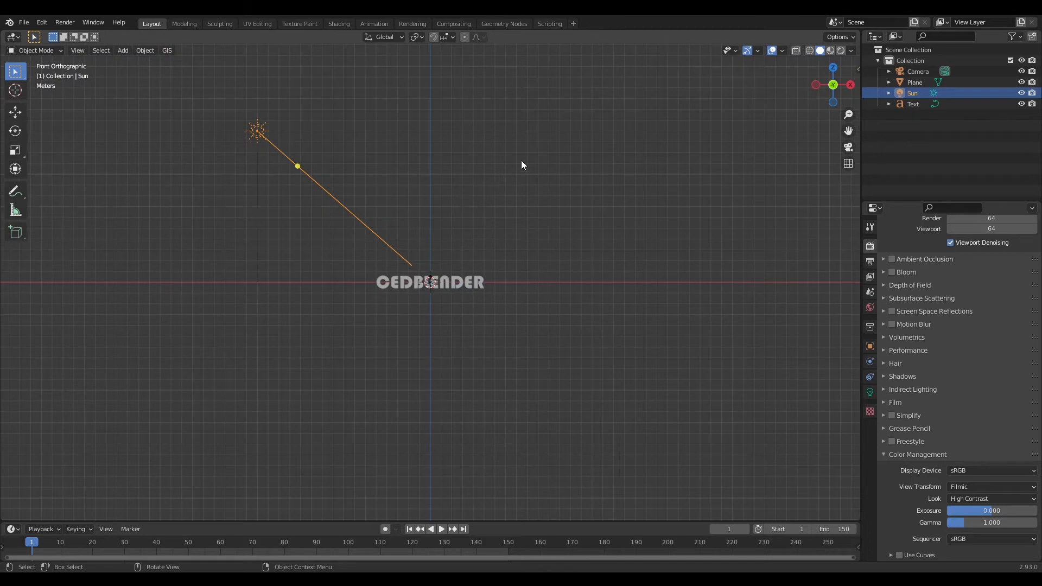
key("r")
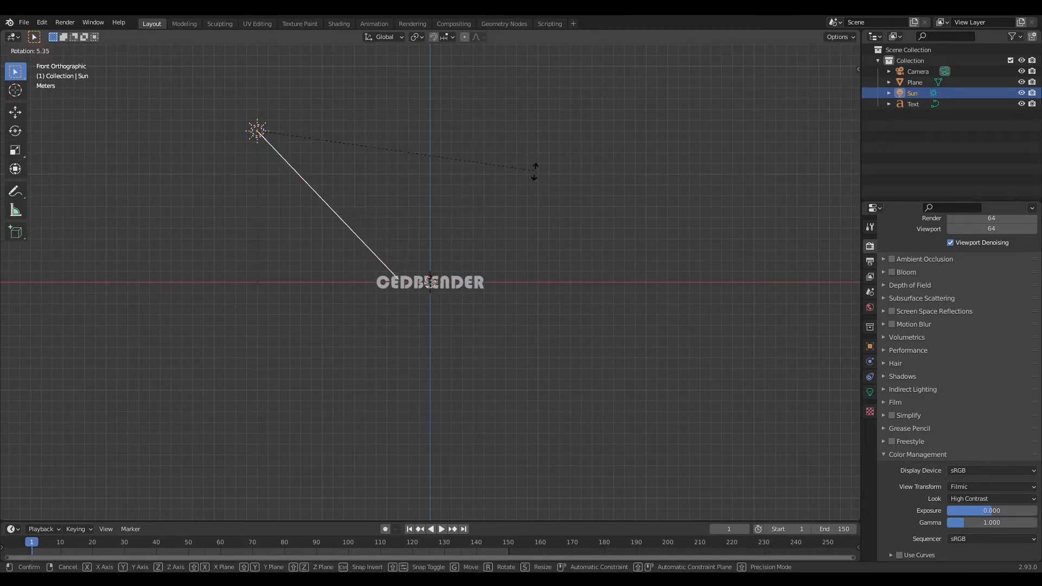
left_click(487, 262)
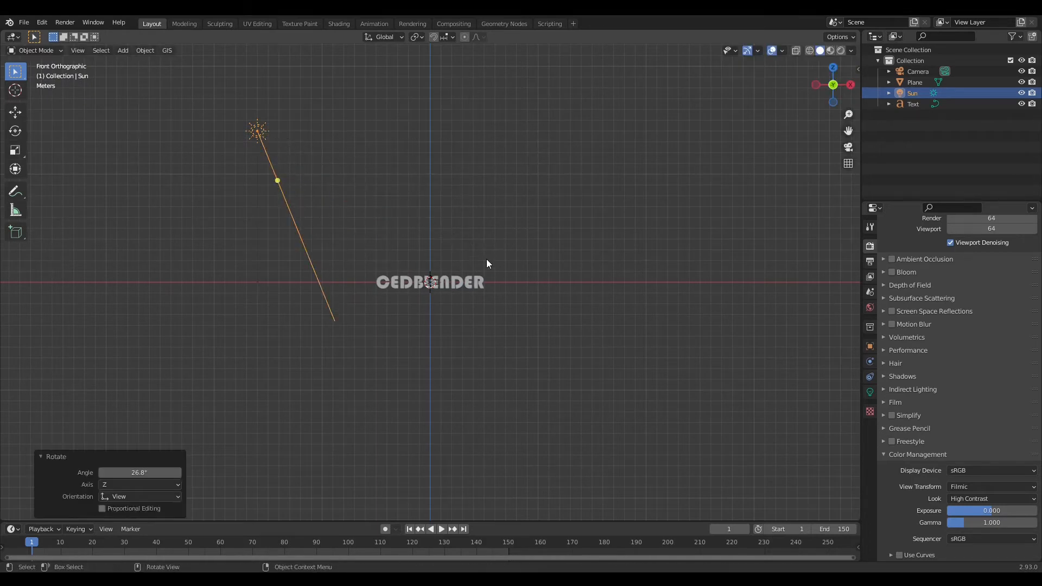
- Rotate the Sun about 41.8° and then about -2.18° in the top view, and return to the rendered camera view
key("KP_7")
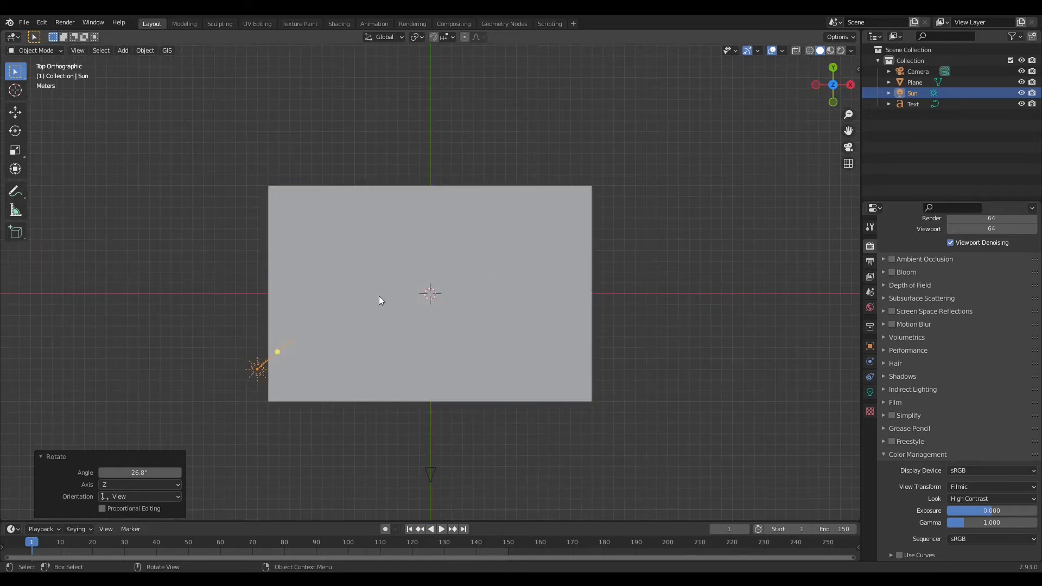
key("r")
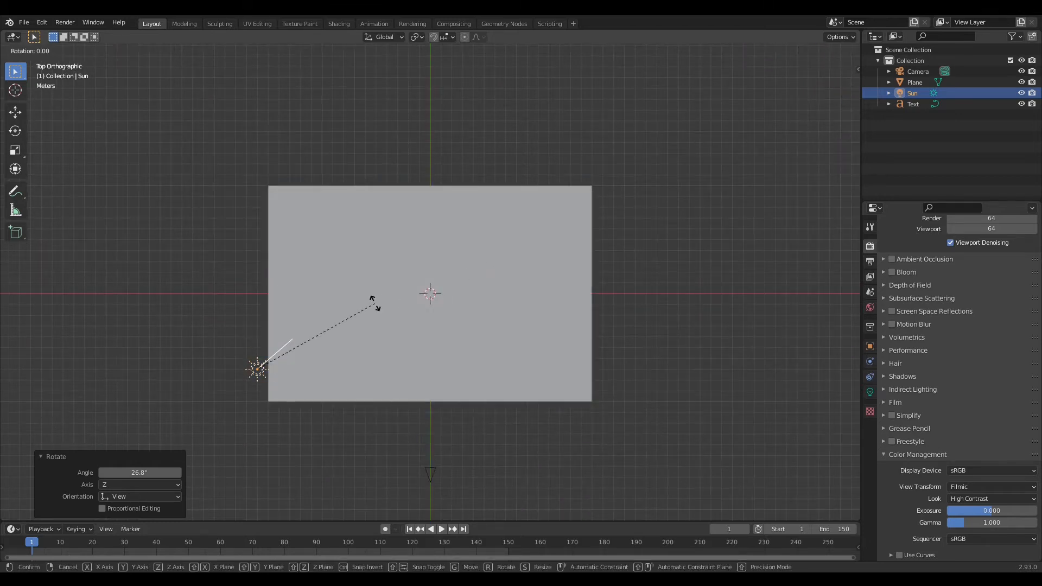
left_click(379, 394)
left_click(810, 50)
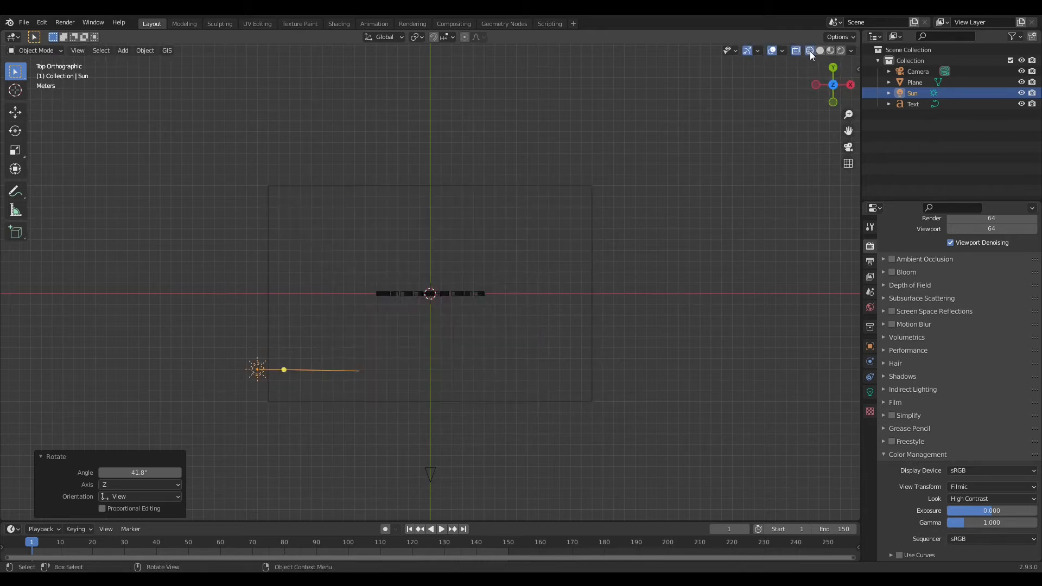
key("r")
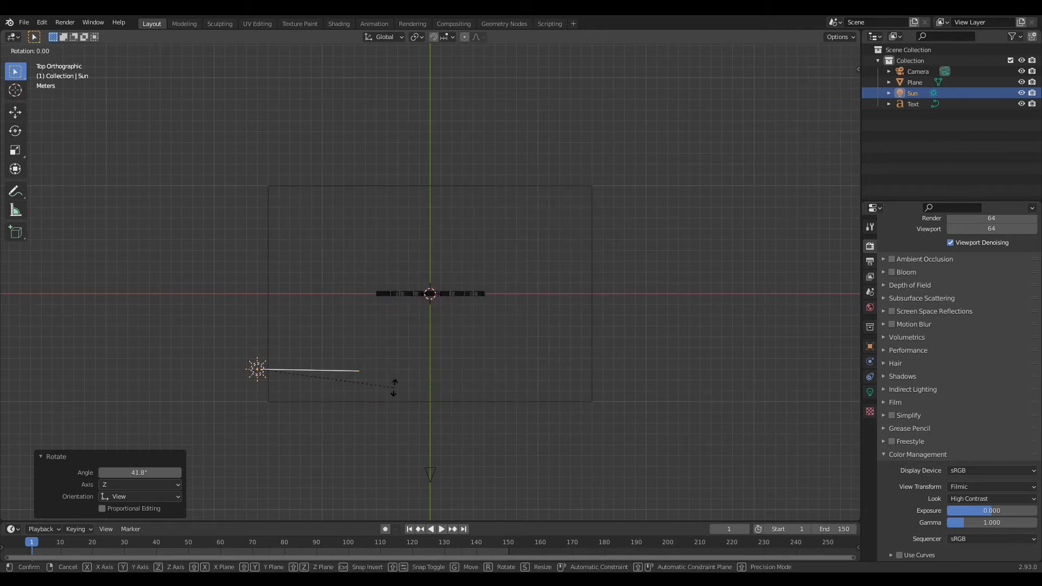
left_click(397, 382)
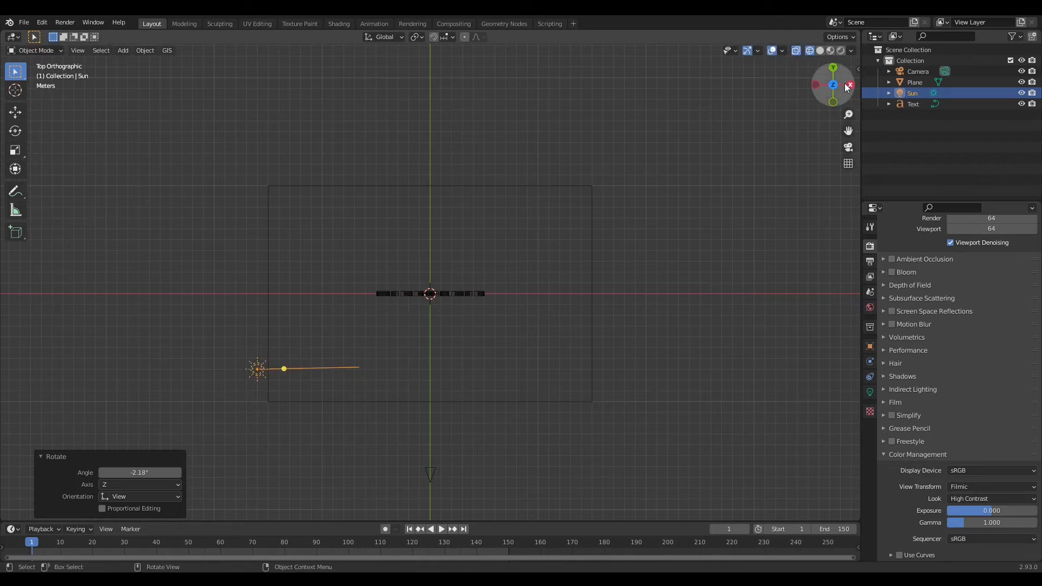
key("KP_0")
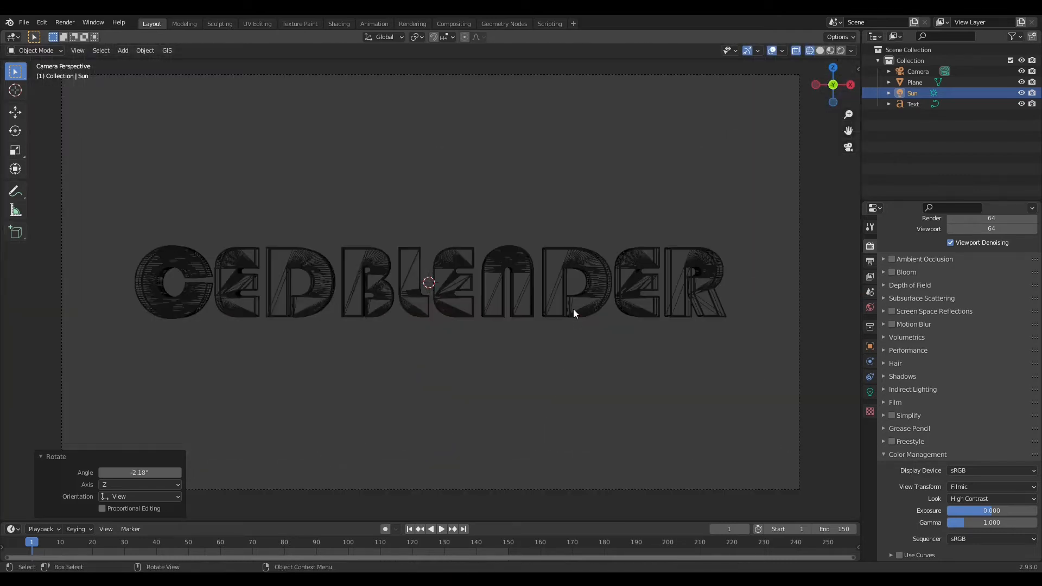
left_click(841, 51)
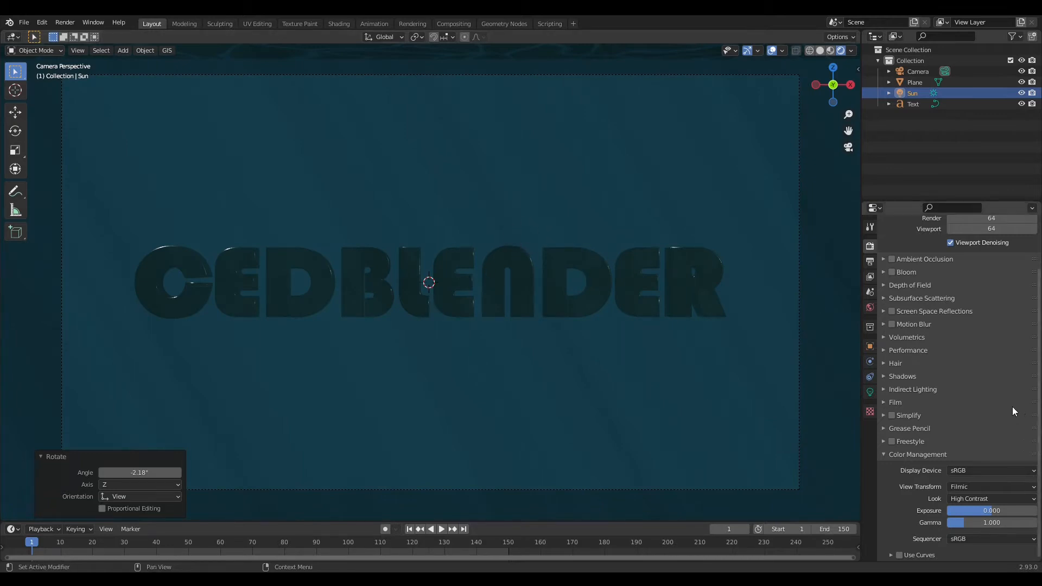
- Set the camera's focal length to 30 mm to widen the view around the text
left_click(452, 488)
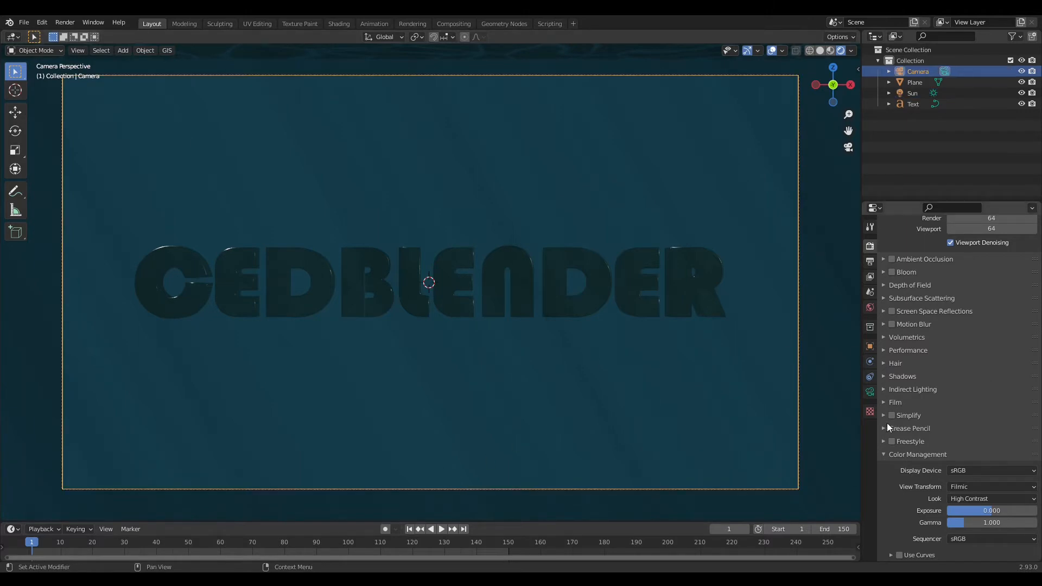
left_click(872, 393)
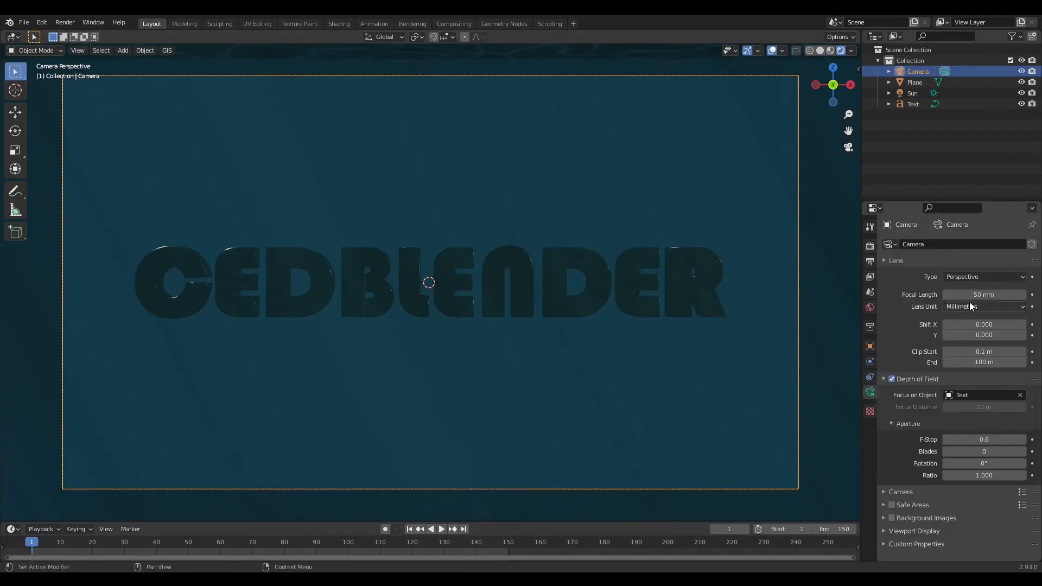
double_click(982, 295)
type("30")
key("Return")
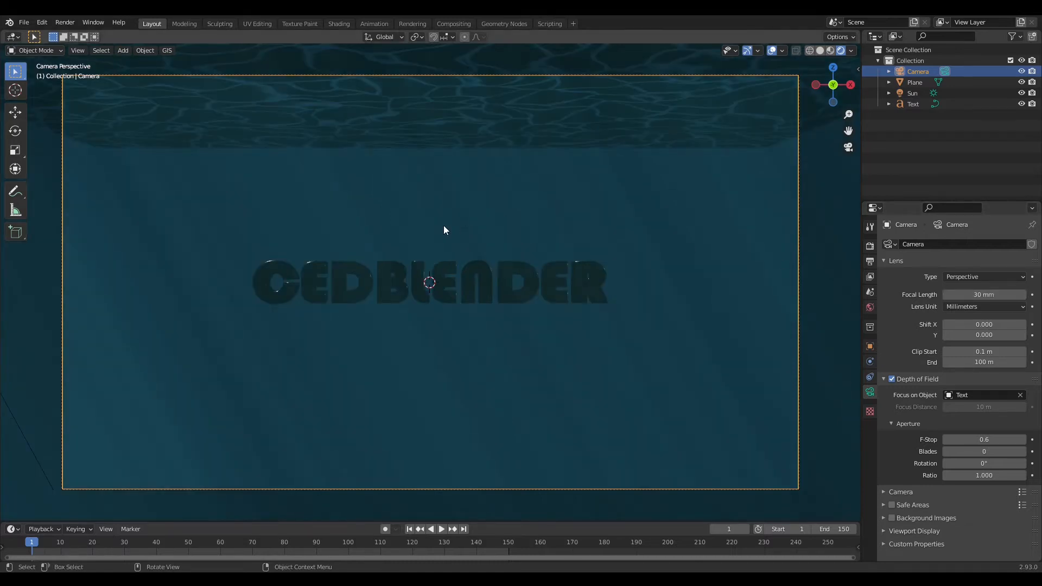
left_click(476, 273)
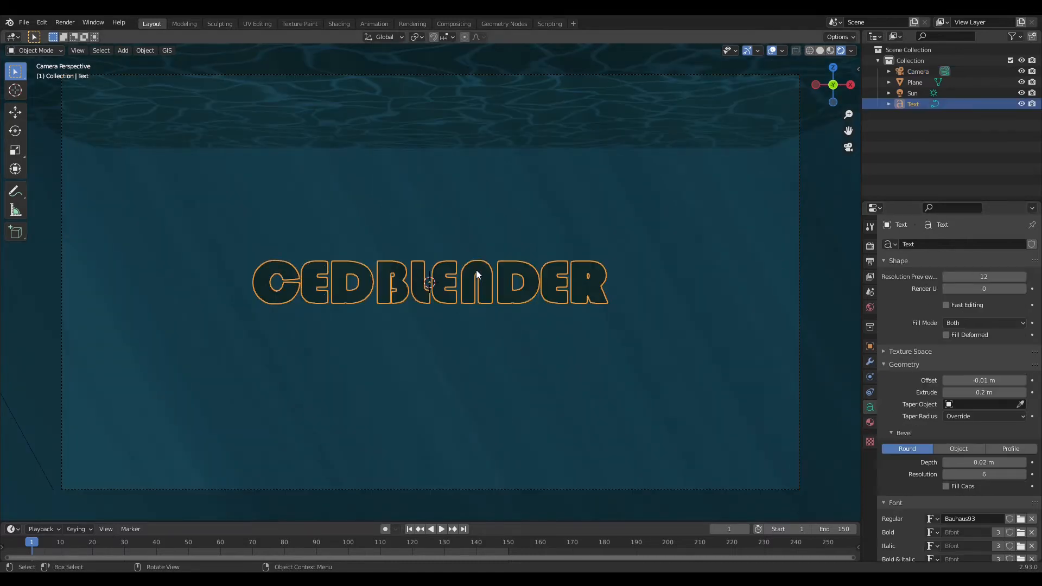
left_click(430, 489)
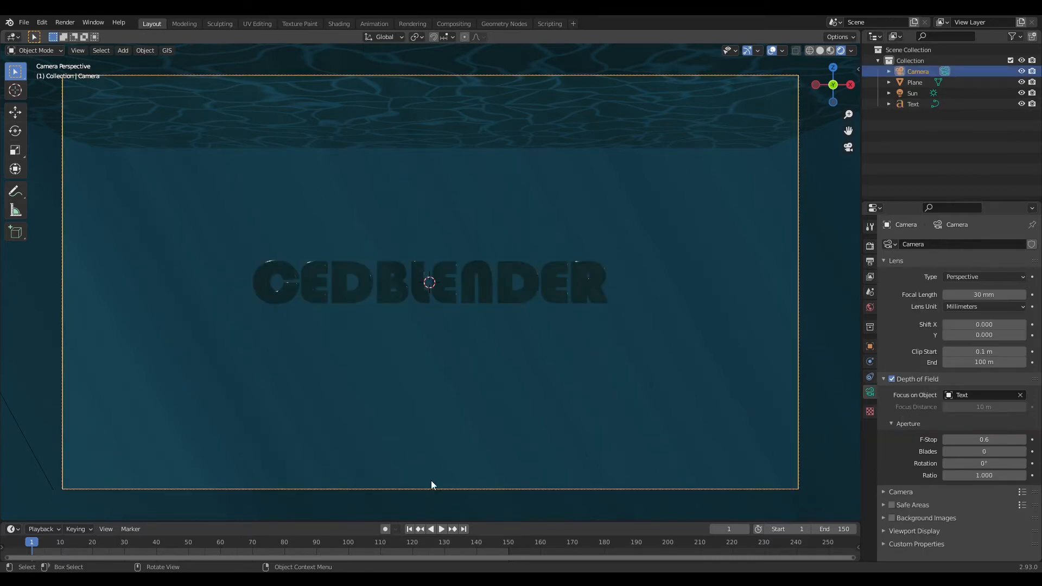
- Space the world's environment texture node away from the Mix node in the Shading workspace and display the selected water plane's material nodes
left_click(475, 128)
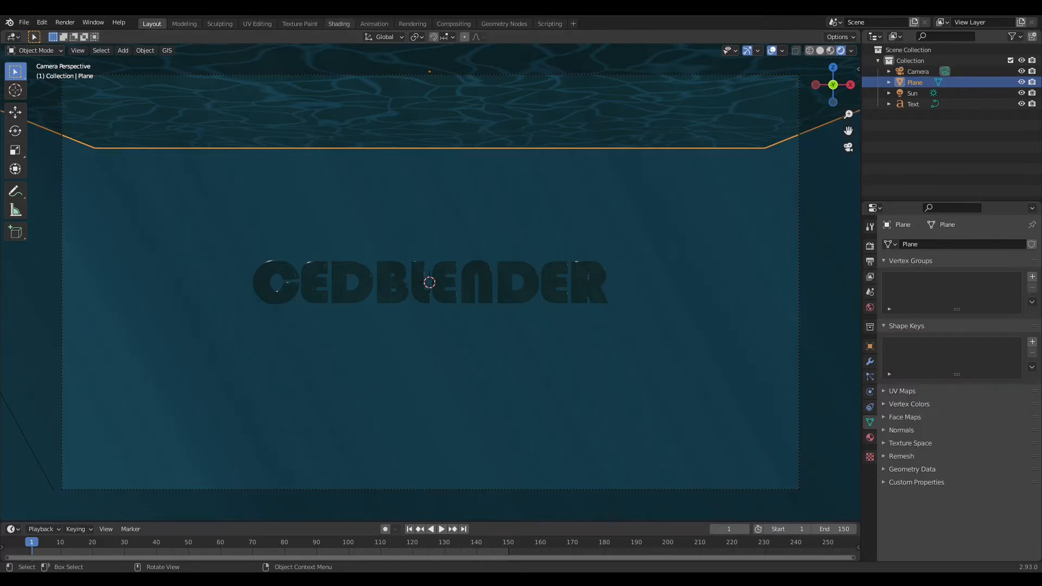
left_click(337, 23)
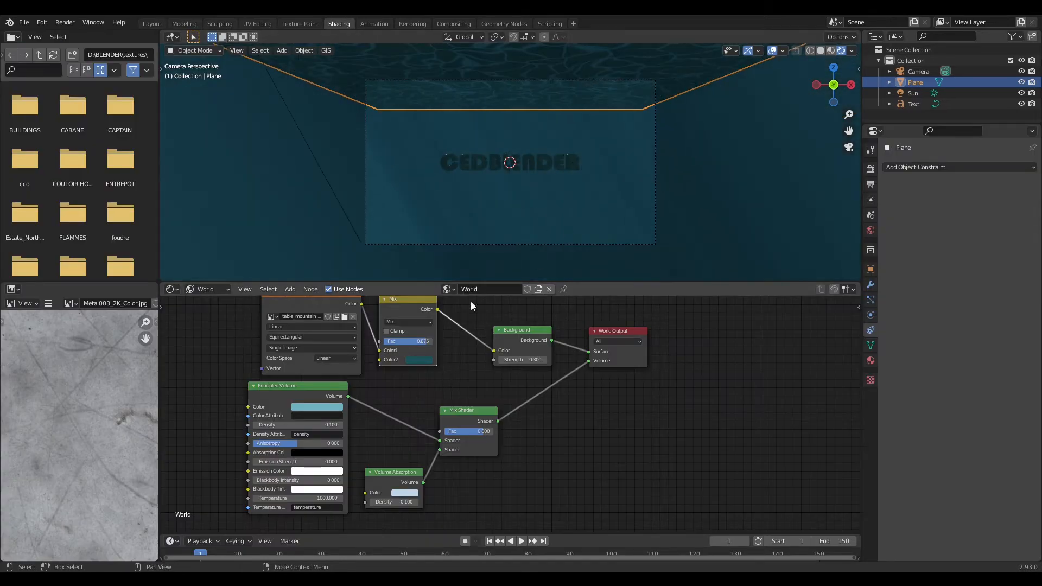
middle_click_drag(471, 302, 530, 346)
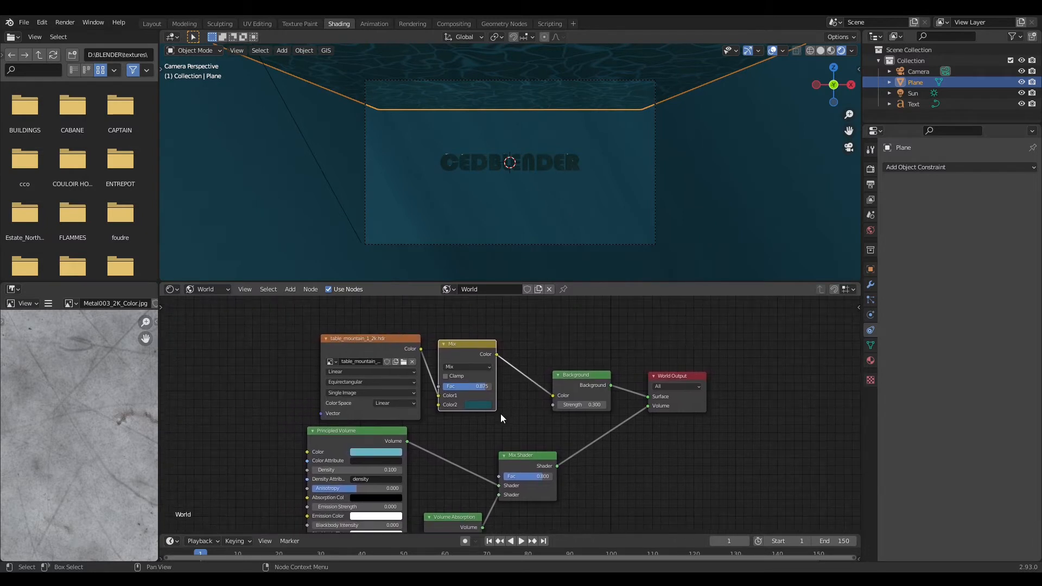
left_click_drag(372, 341, 274, 323)
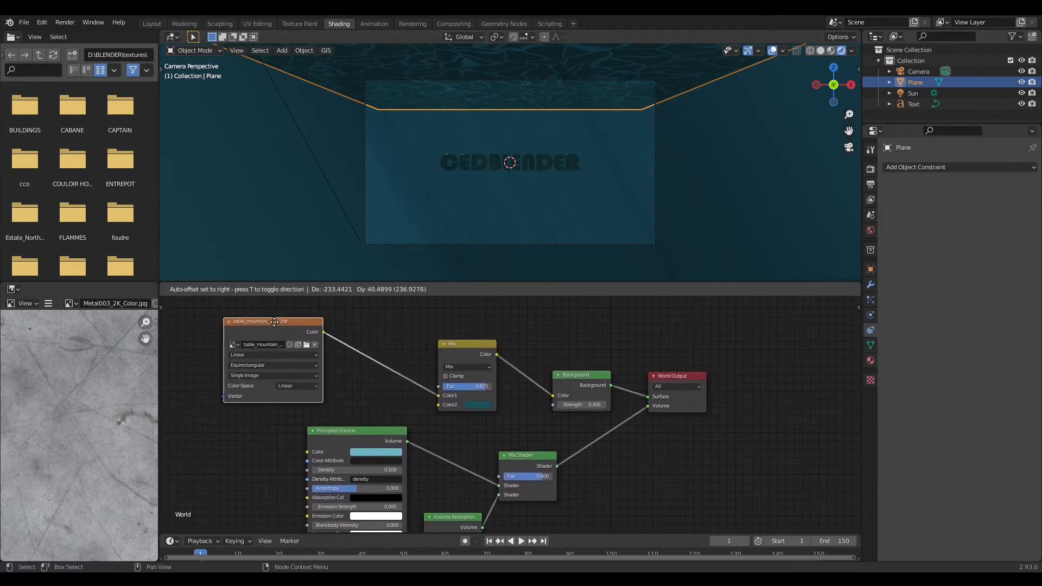
left_click(200, 289)
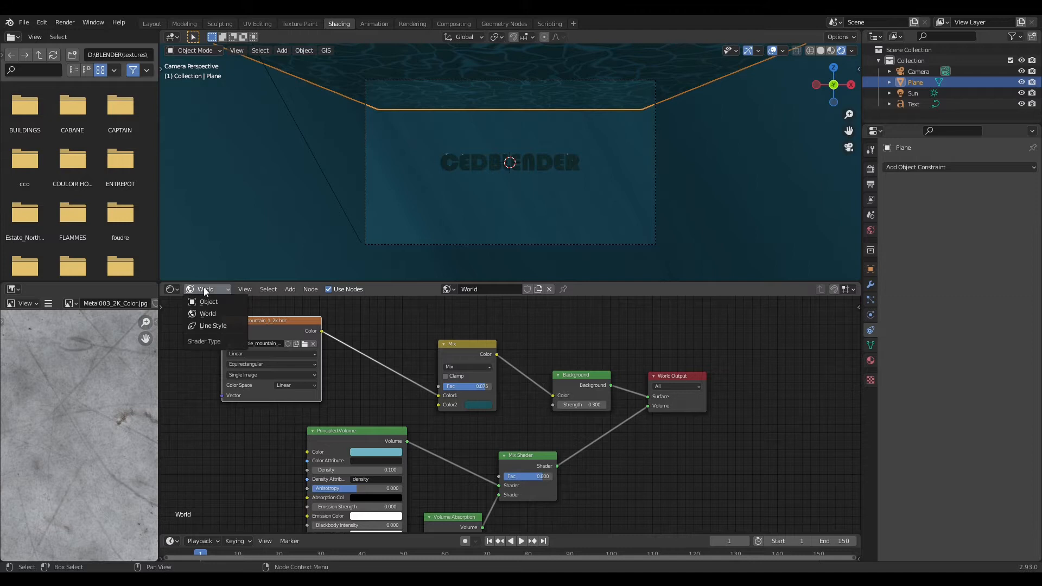
left_click(206, 302)
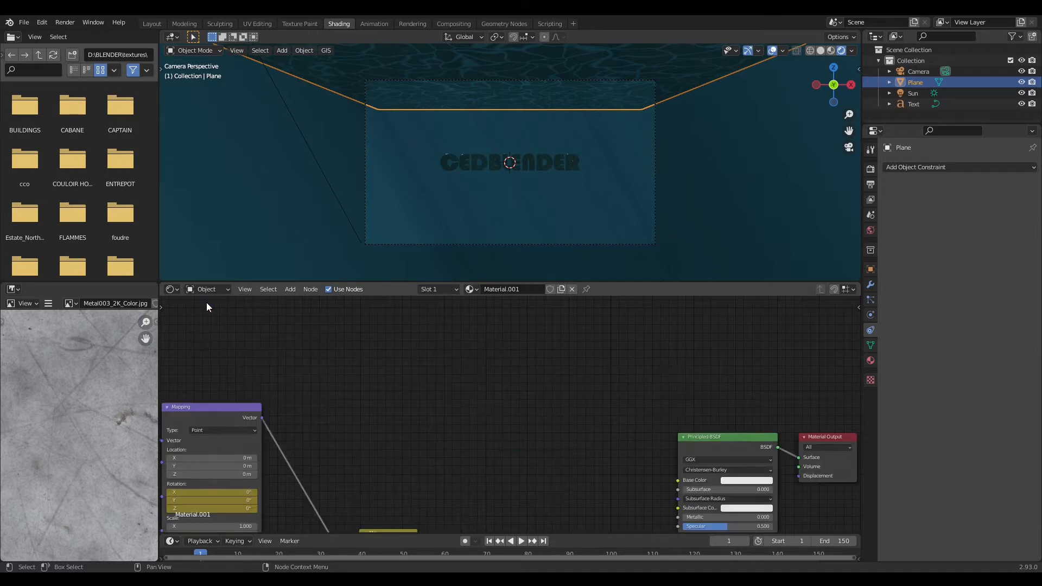
- Set the Voronoi Texture scale of the plane's material to 29 and return to the Layout workspace
key("Home")
middle_click_drag(506, 450, 468, 385)
scroll(468, 381, "up", 4)
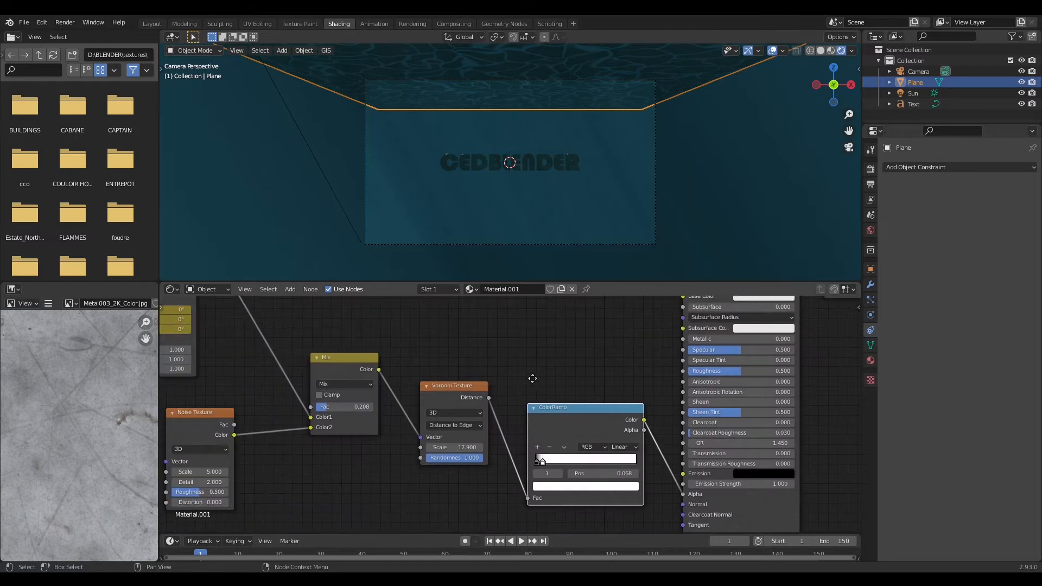
left_click_drag(429, 454, 570, 454)
left_click(446, 449)
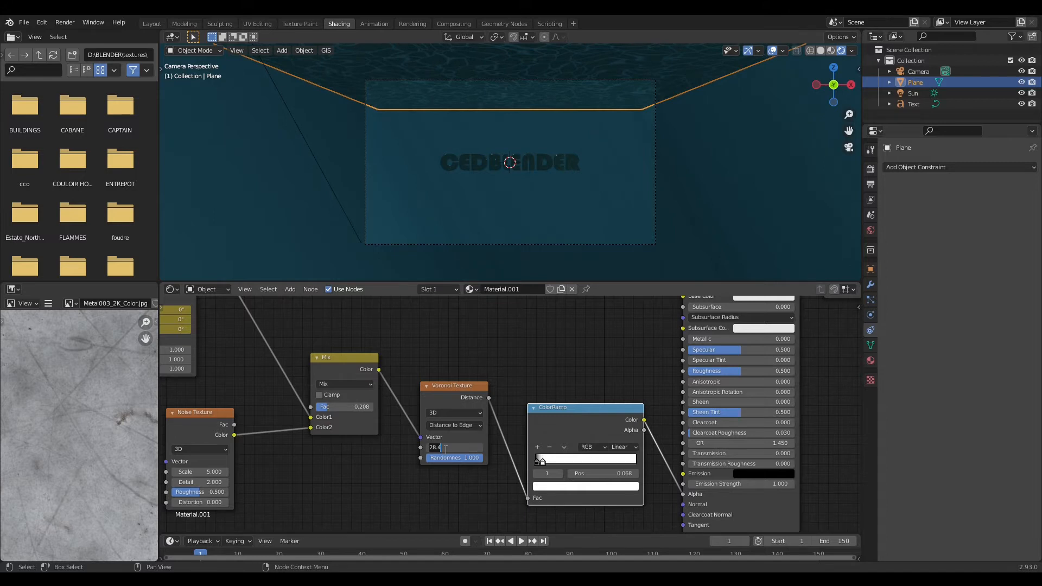
type("29")
key("Return")
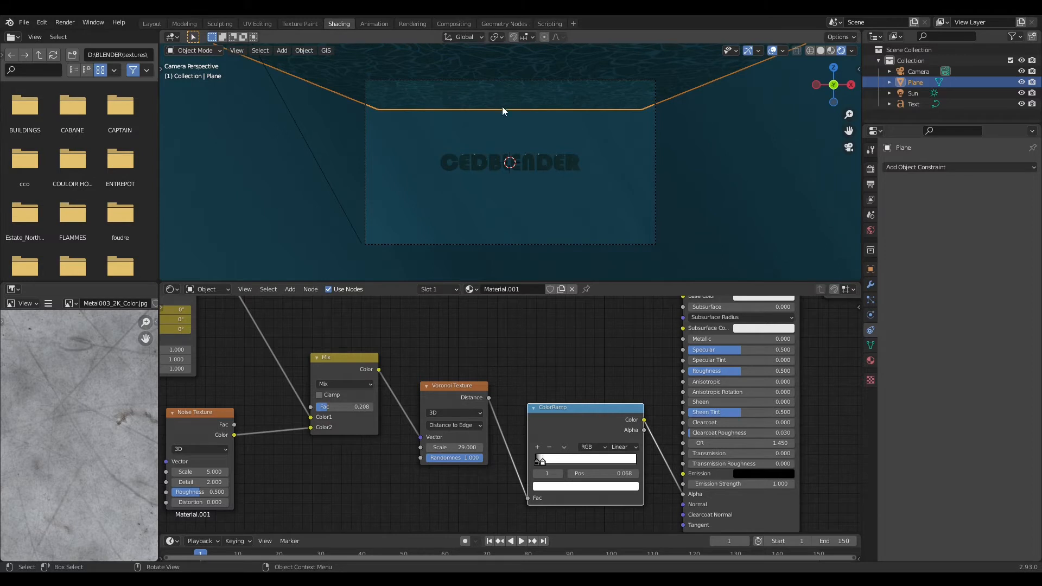
left_click(151, 23)
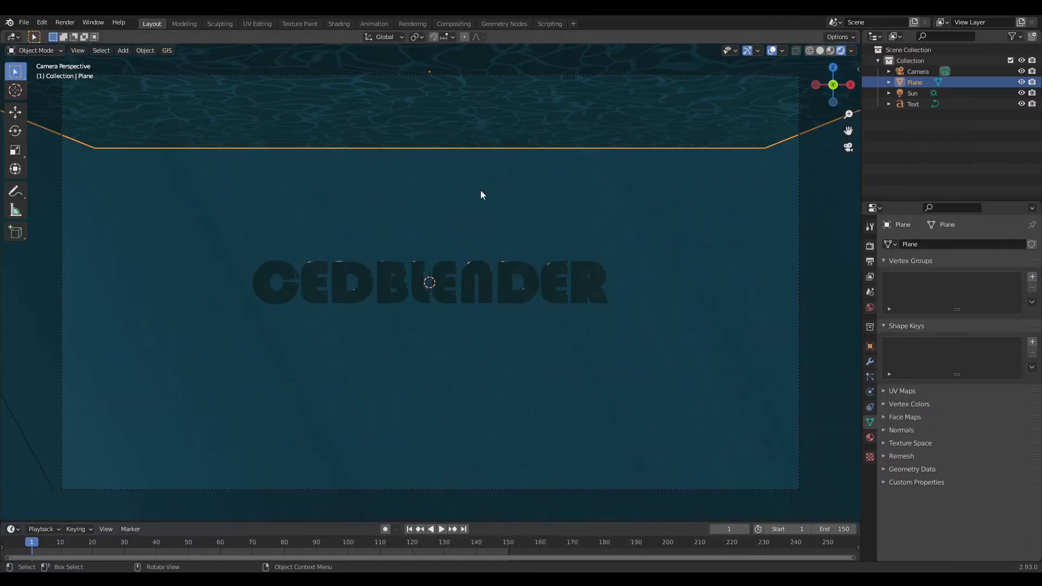
- Raise the water-pattern plane about 3.9 m along the global Z axis, above the camera frame
scroll(503, 250, "down", 2)
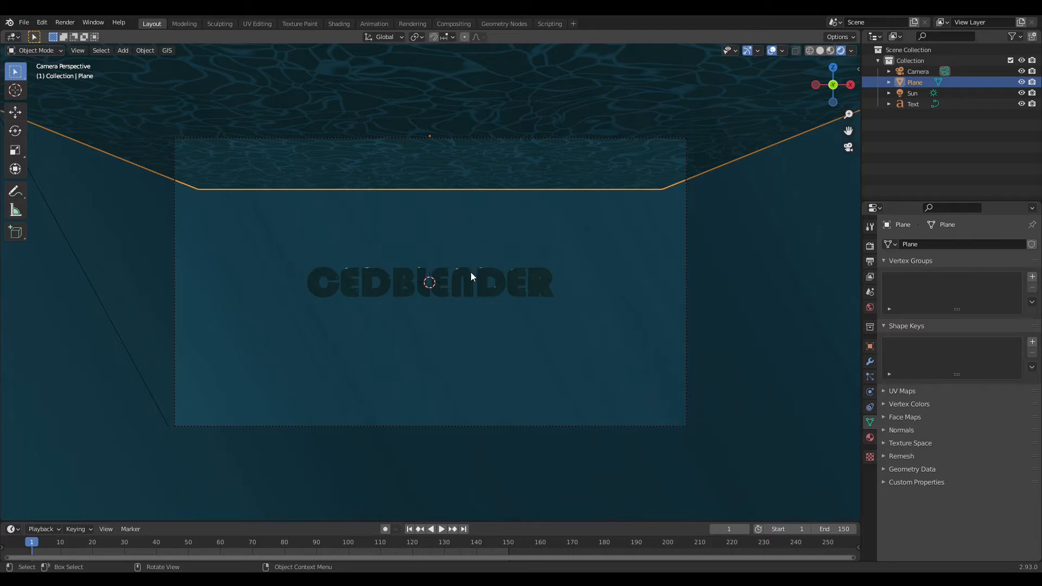
key("g")
key("z")
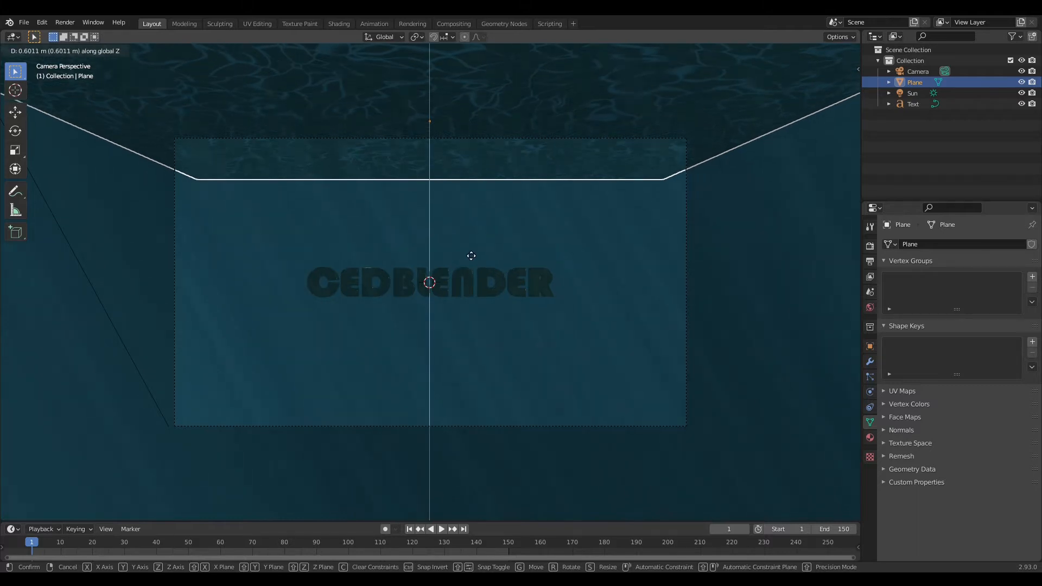
left_click(478, 177)
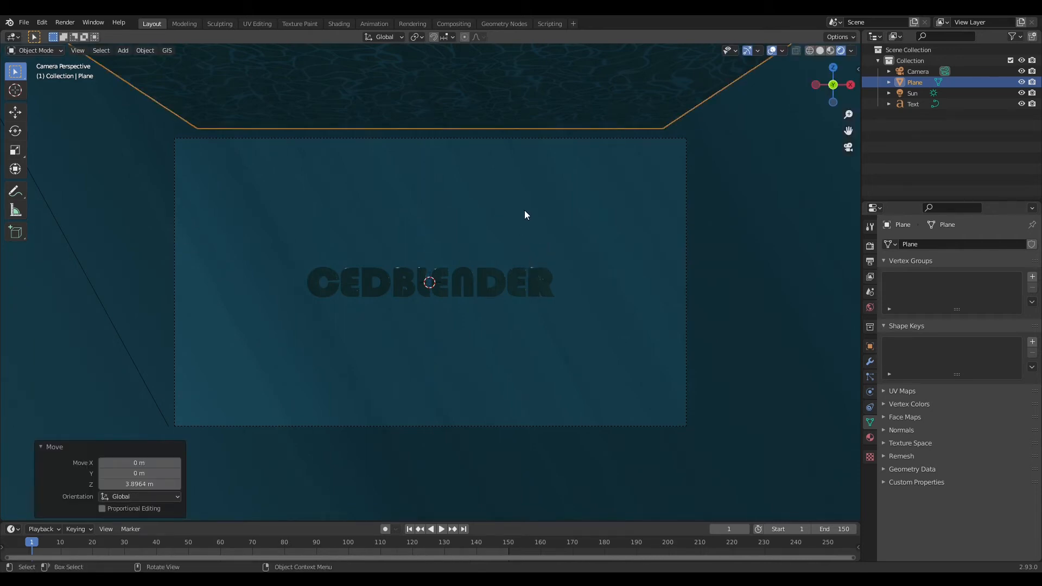
- Widen the water plane's mesh along X by a factor of about 1.19 in Edit Mode and return to Object Mode
key("Tab")
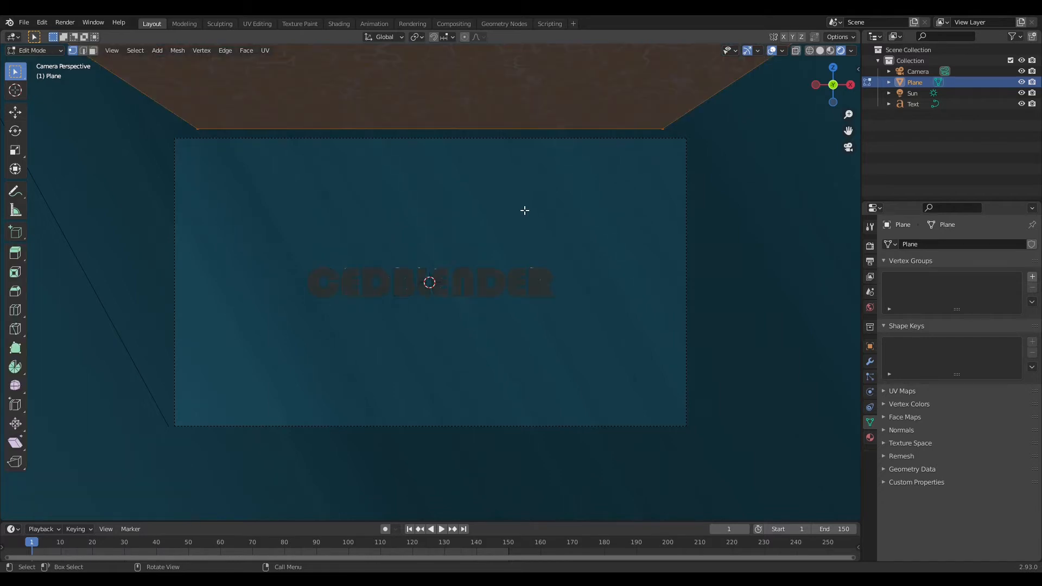
key("s")
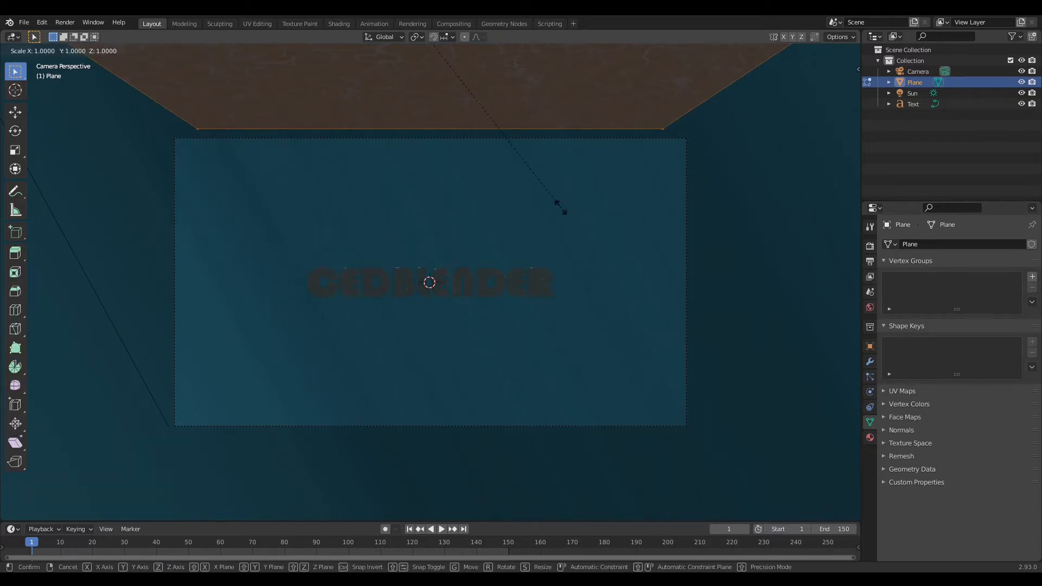
key("x")
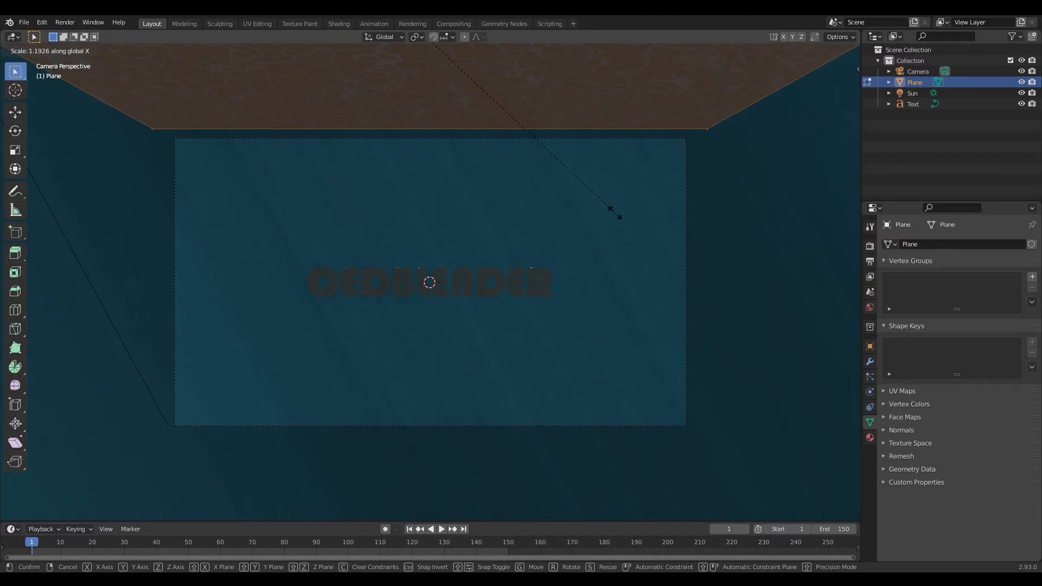
left_click(615, 212)
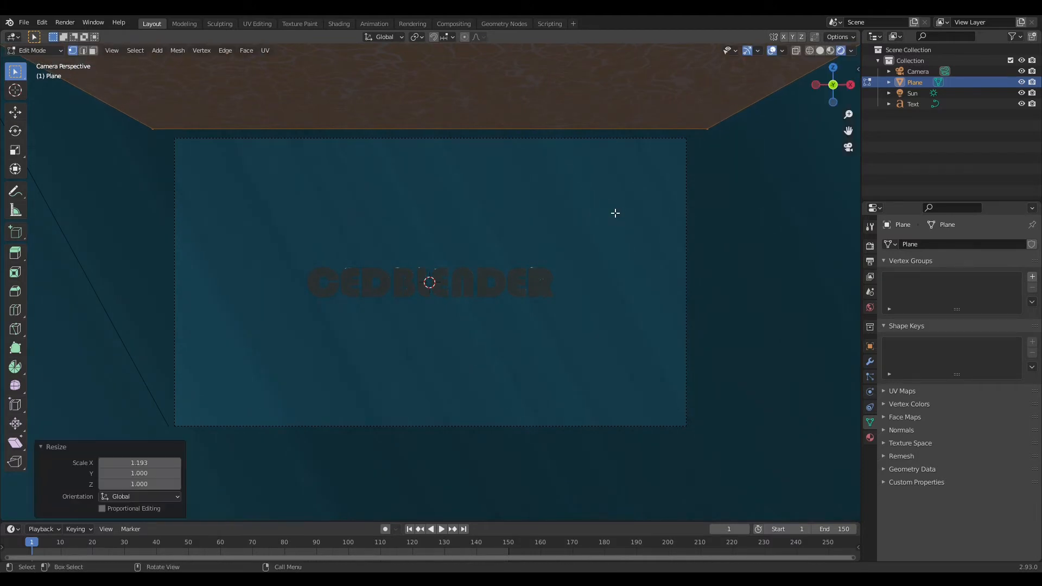
key("Tab")
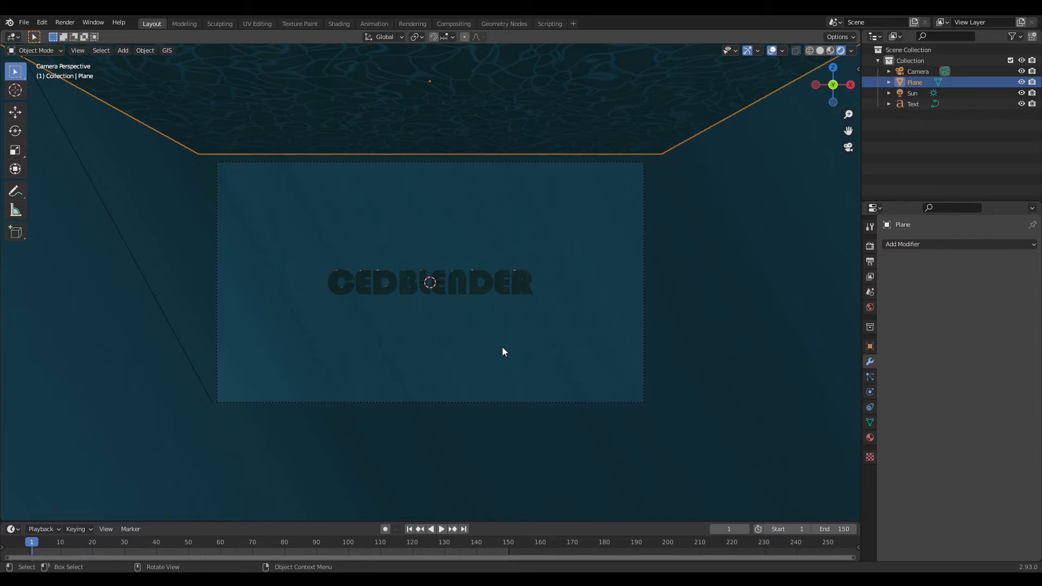
- Add a new mesh plane at the world origin and scale it by 10
left_click(124, 50)
mouse_move(139, 63)
left_click(221, 63)
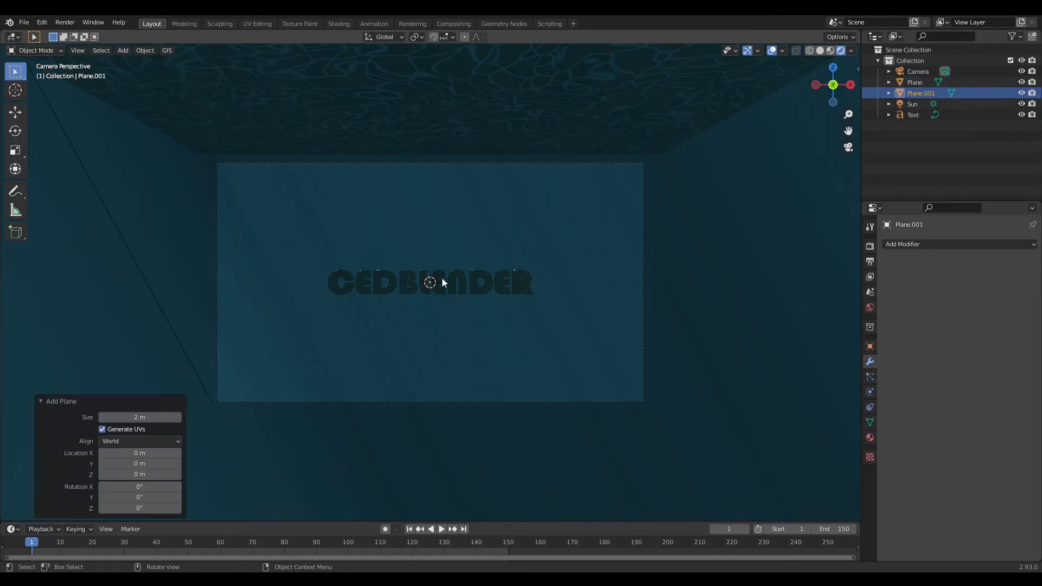
type("s10")
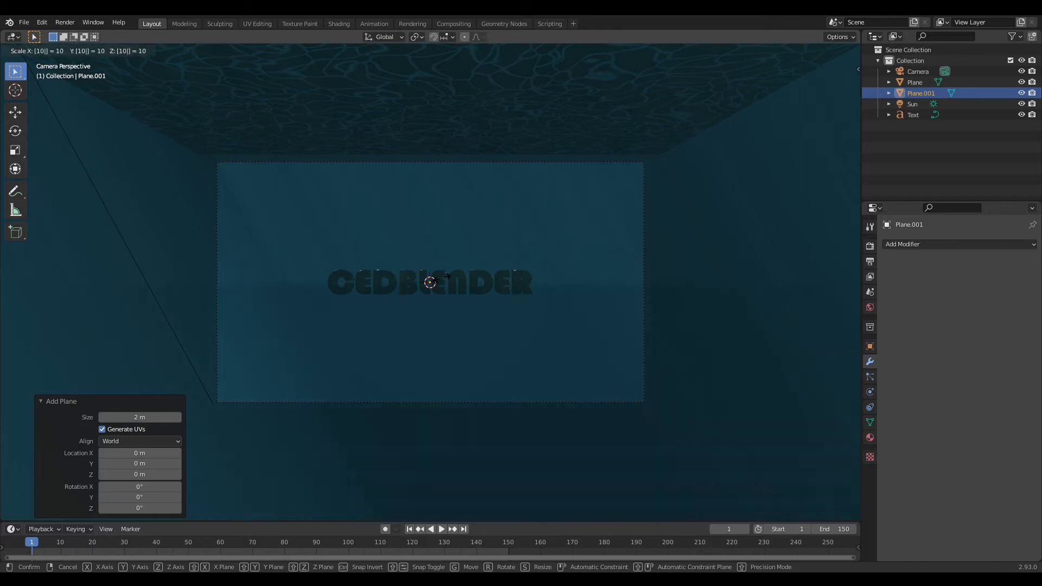
key("Return")
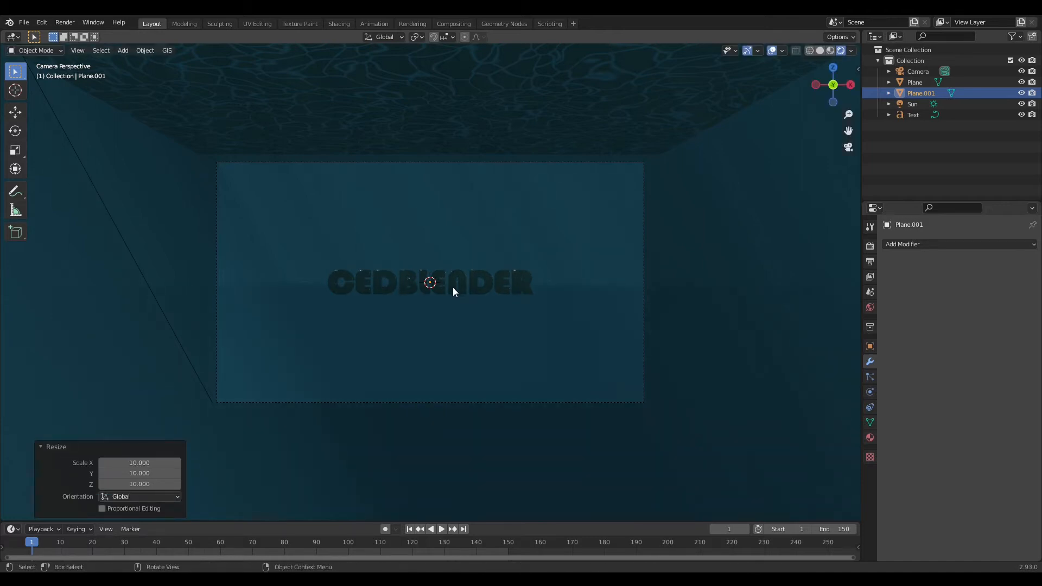
- Lower the new plane about 3.63 m along Z to form a floor beneath the text
key("g")
key("z")
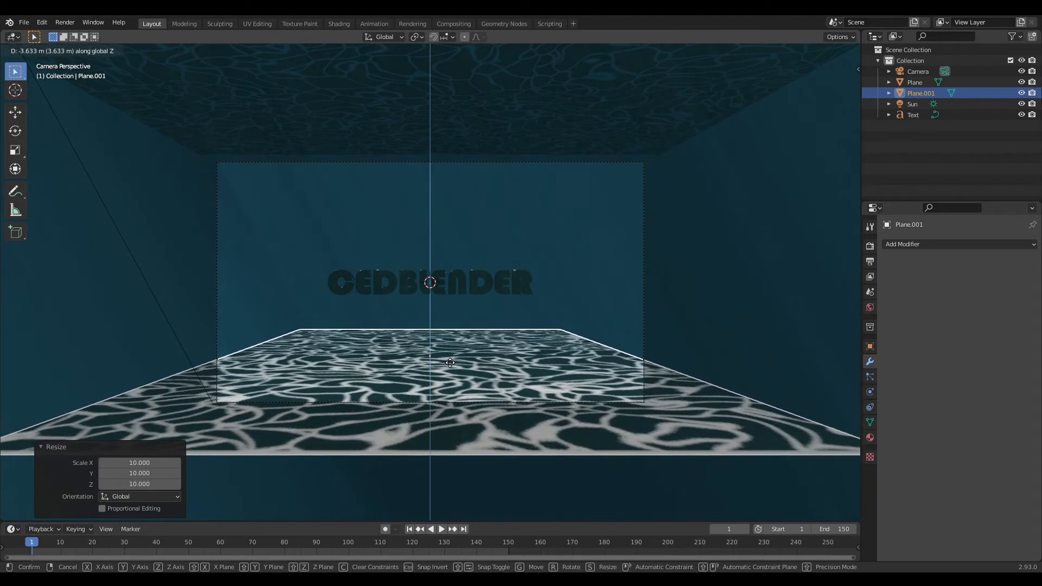
left_click(450, 362)
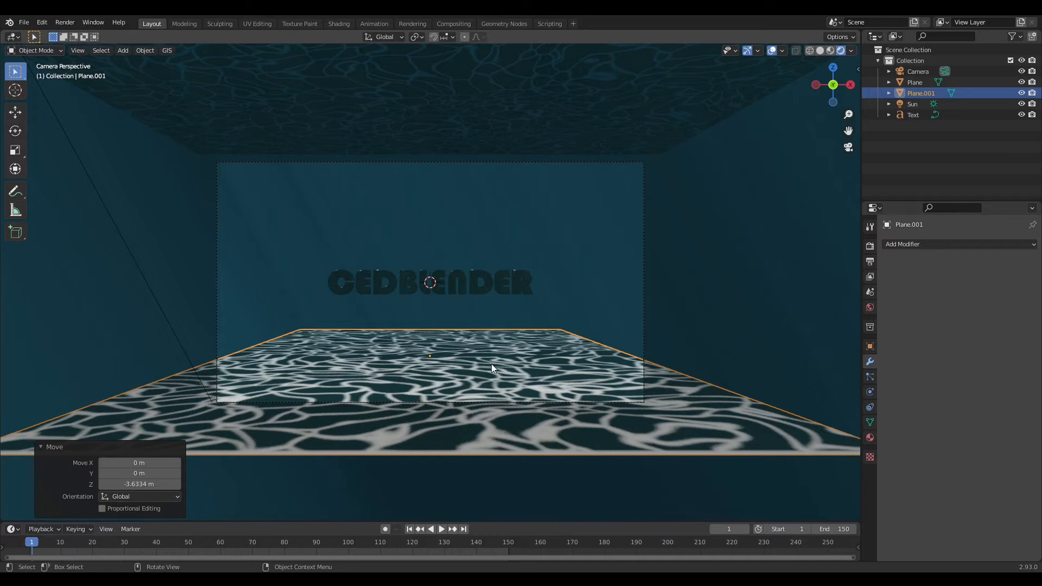
- Widen the floor plane's mesh along X by a factor of about 1.98 in Edit Mode and return to Object Mode
key("Tab")
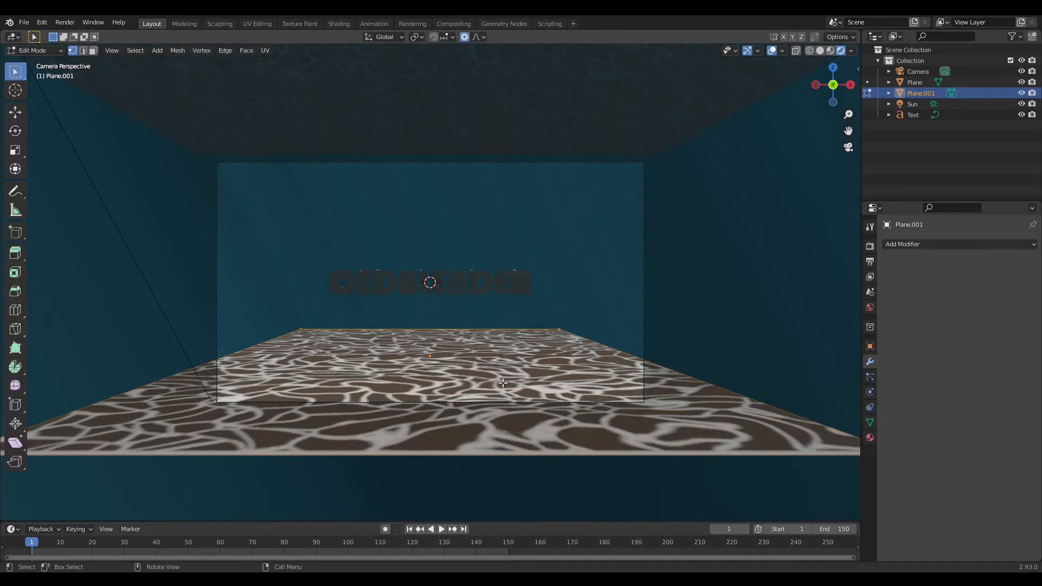
key("s")
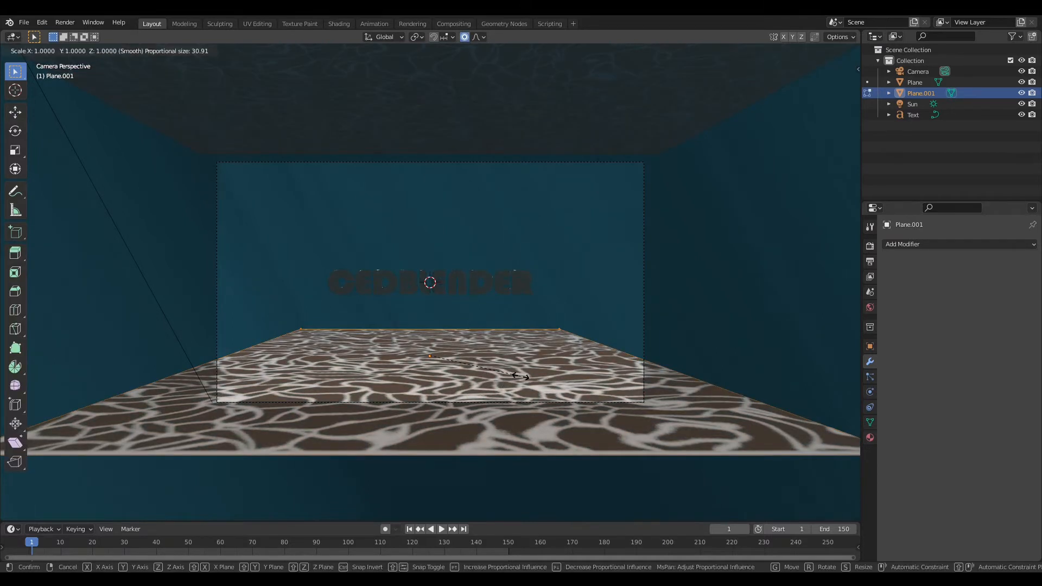
key("x")
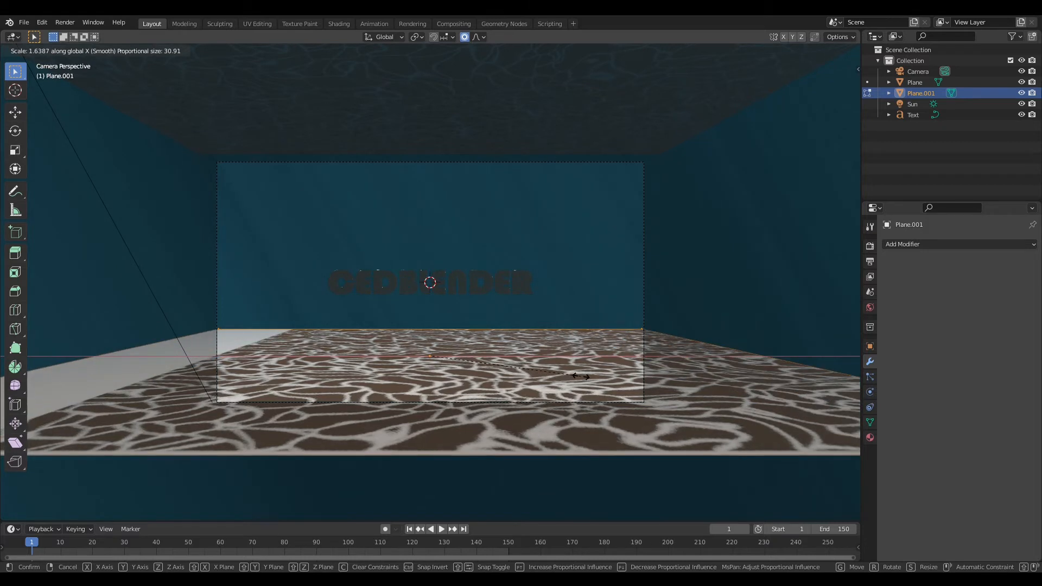
left_click(612, 377)
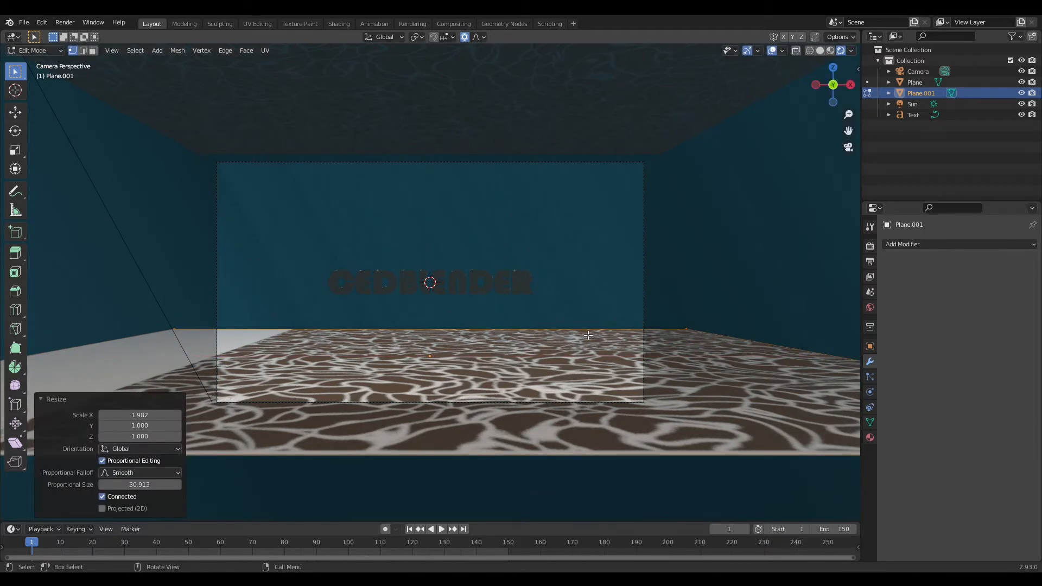
key("Tab")
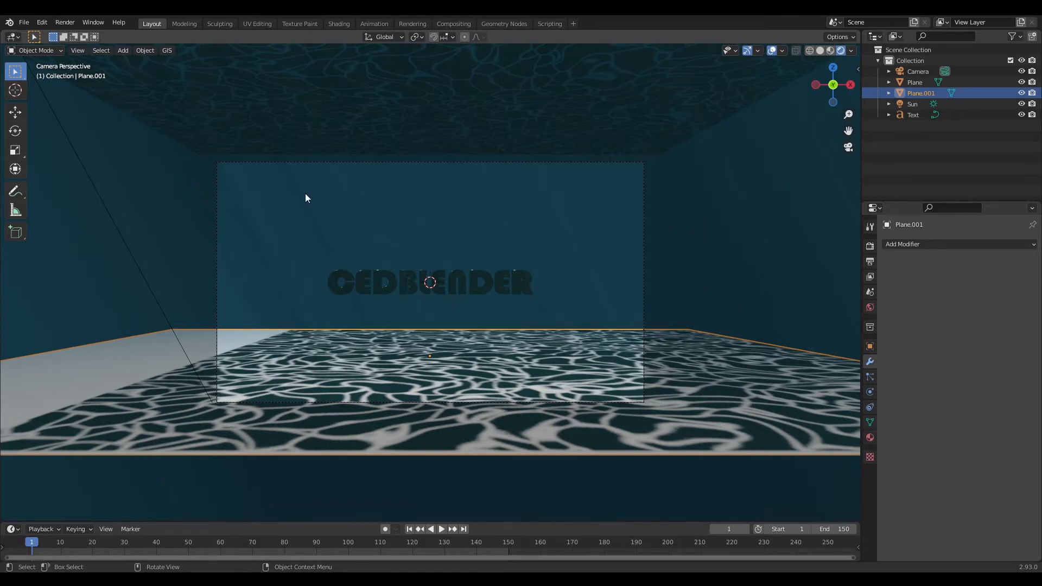
- Widen the overhead water plane's mesh along X by a factor of about 1.57 so its light pattern covers the floor's width
left_click(410, 113)
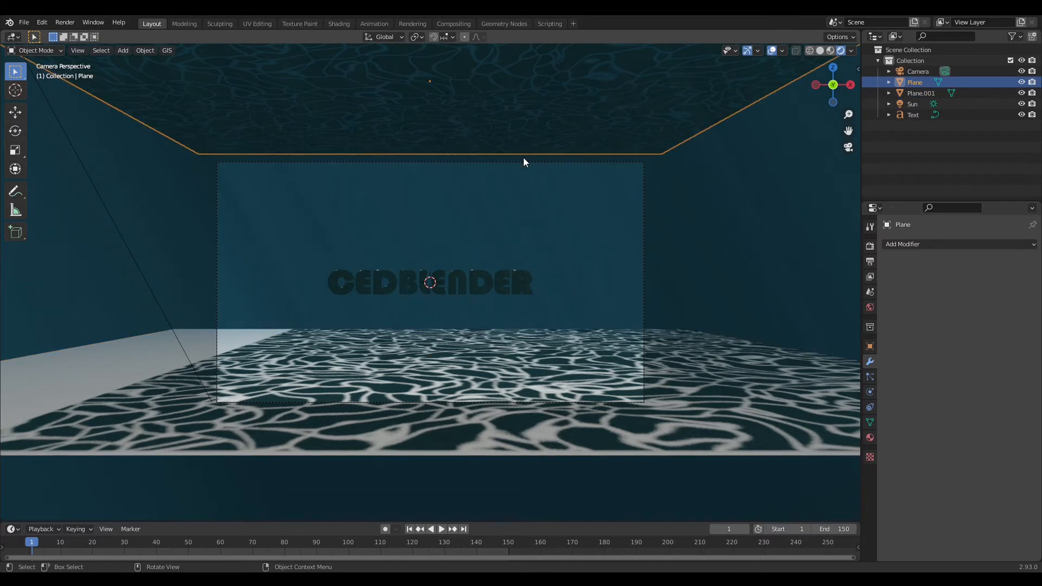
key("Tab")
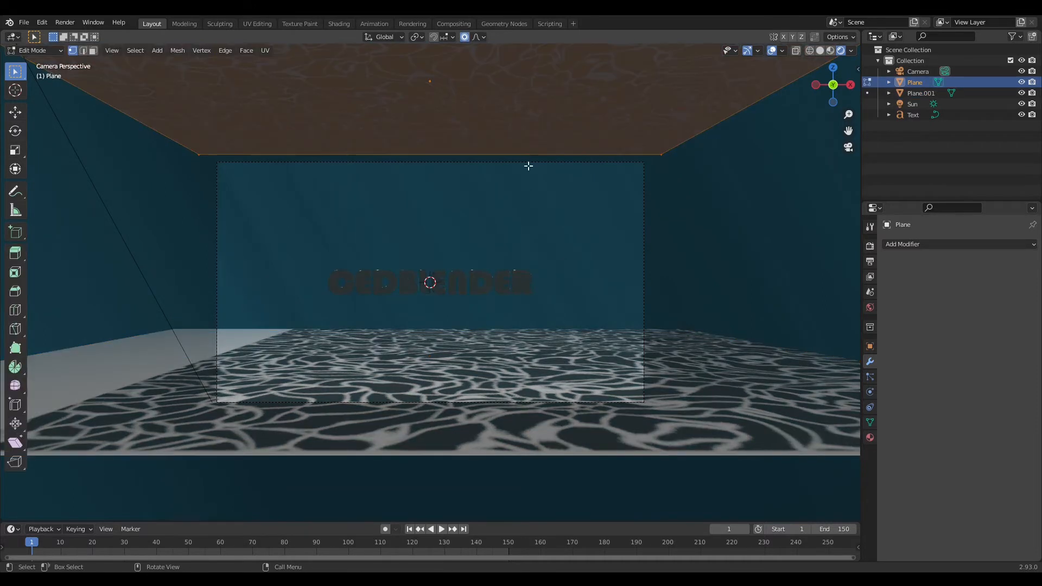
key("s")
key("x")
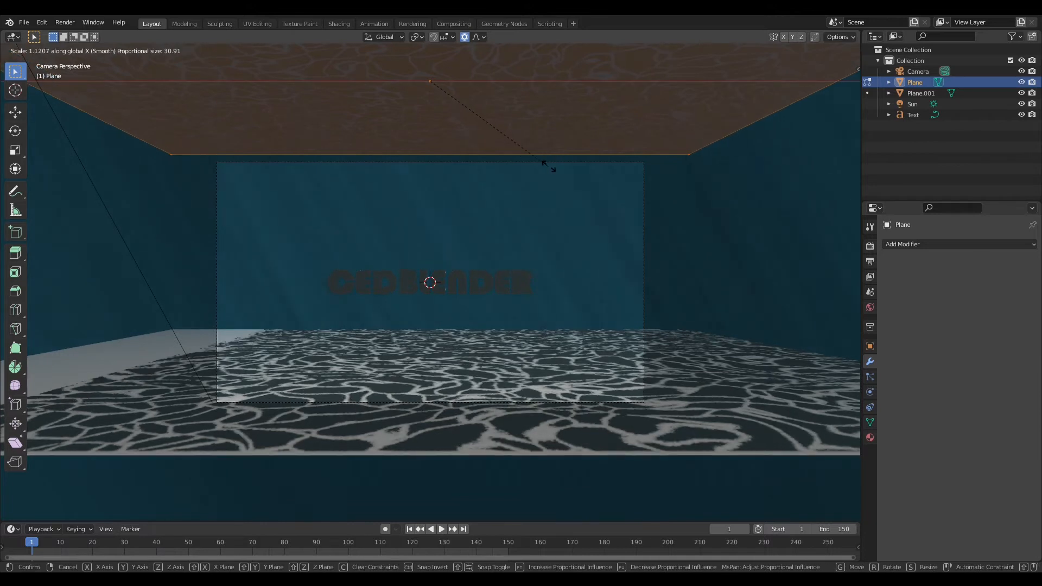
left_click(616, 165)
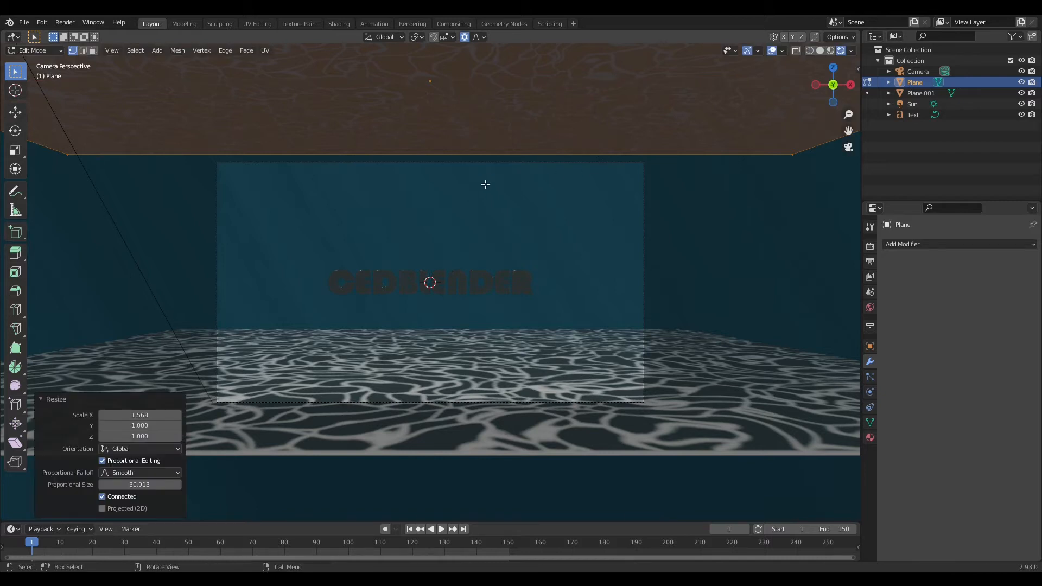
key("Tab")
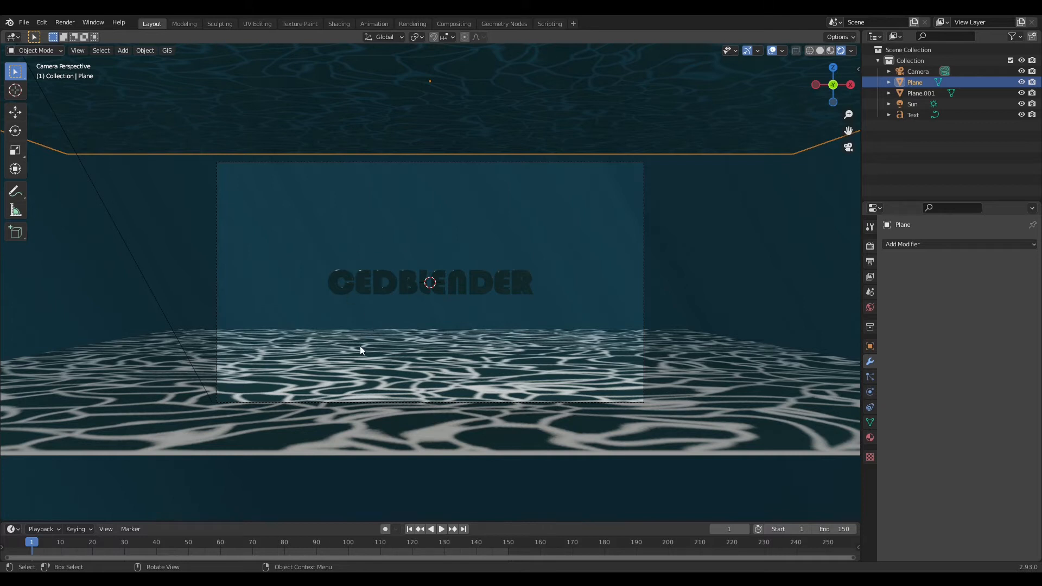
- Extrude the floor plane's far edge about 1.71 m back and 2.26 m up in the right view, using solid shading
left_click(709, 371)
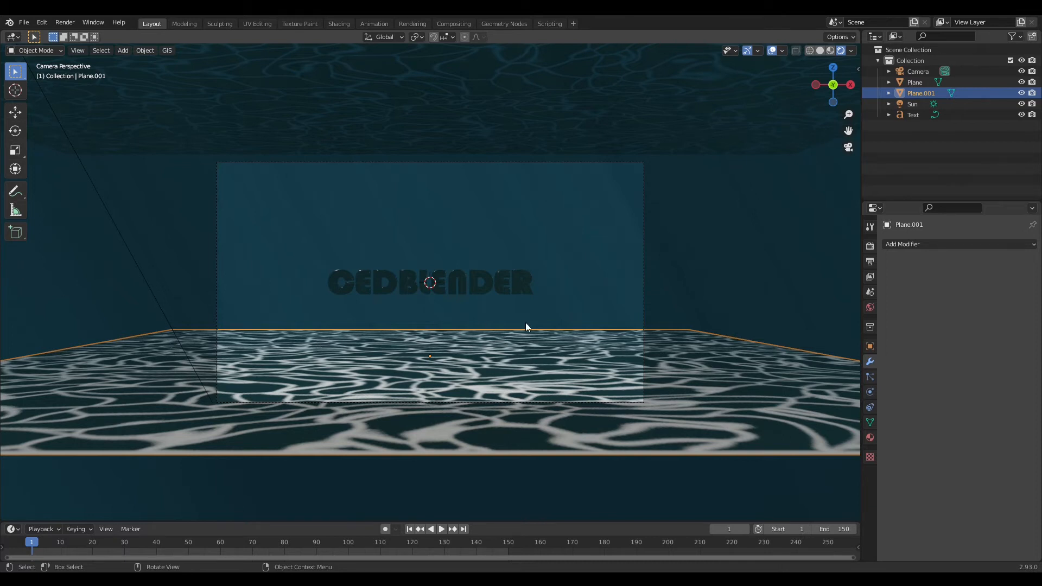
left_click(820, 51)
key("Tab")
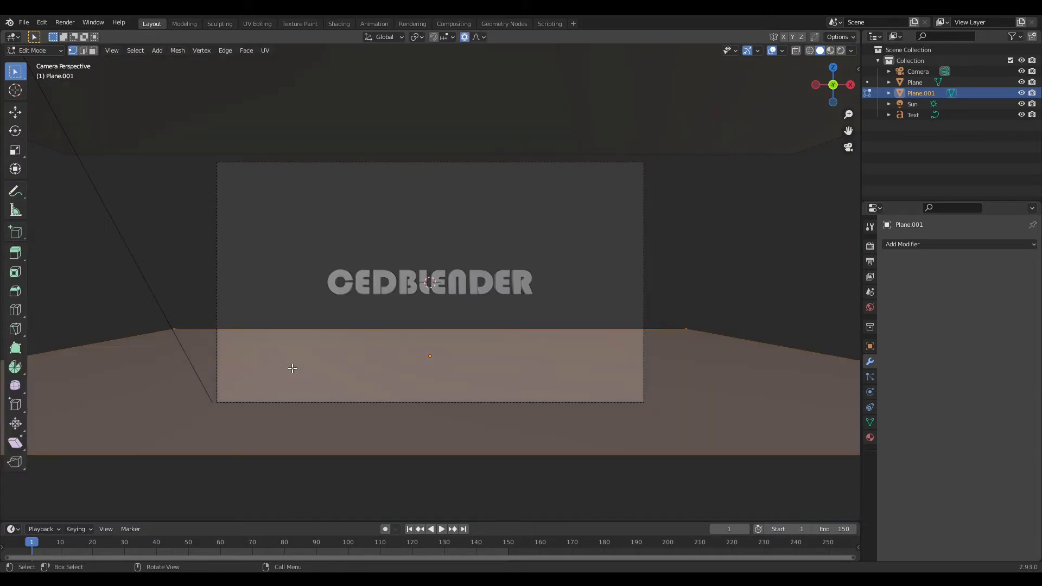
left_click(180, 325)
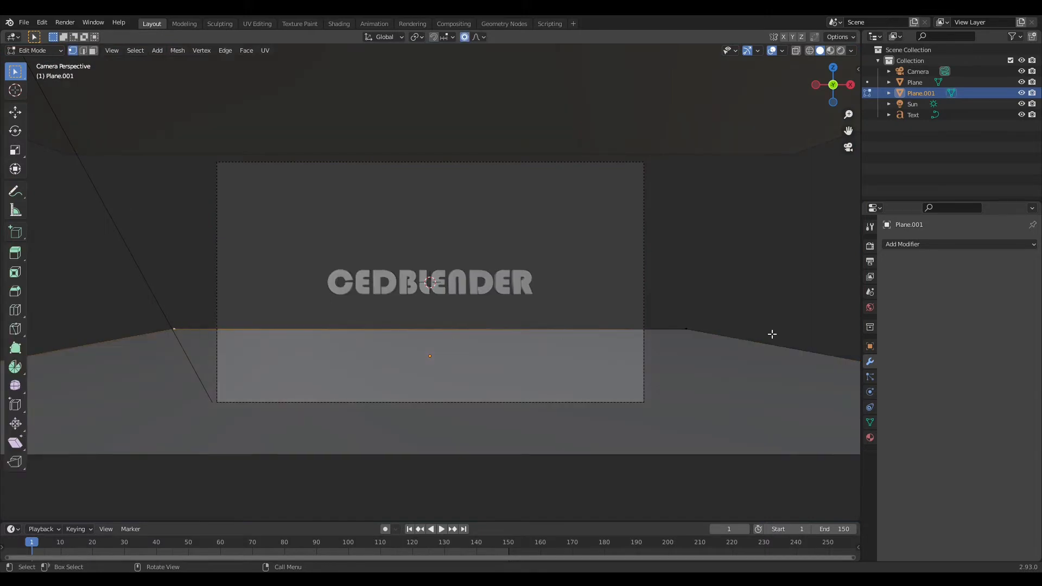
left_click(686, 327, "shift")
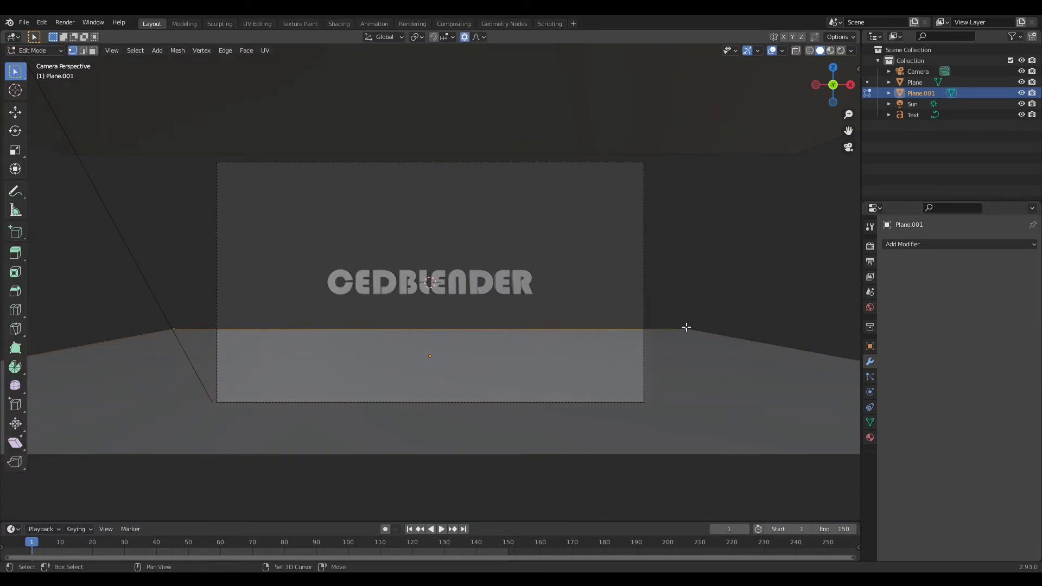
key("KP_3")
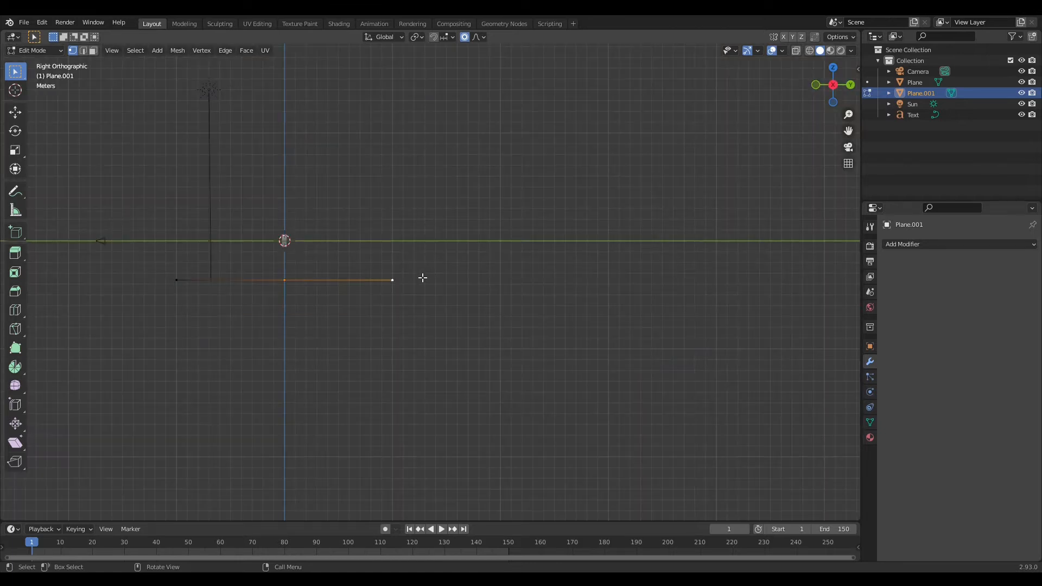
key("e")
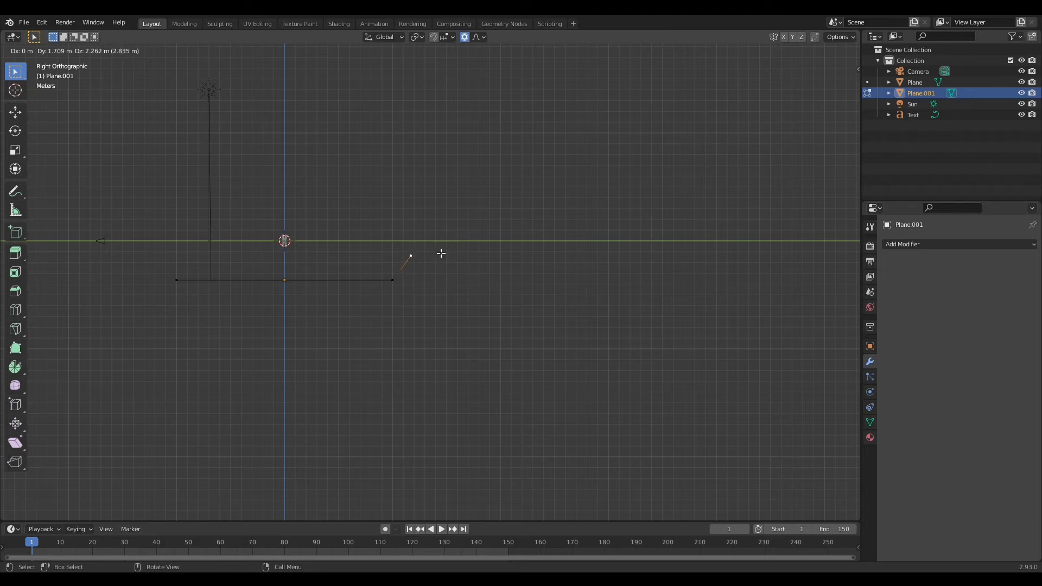
left_click(441, 254)
- Extrude the floor's rear edge about 3.67 m back and 1.06 m up, then about 3.37 m straight back along Y
key("e")
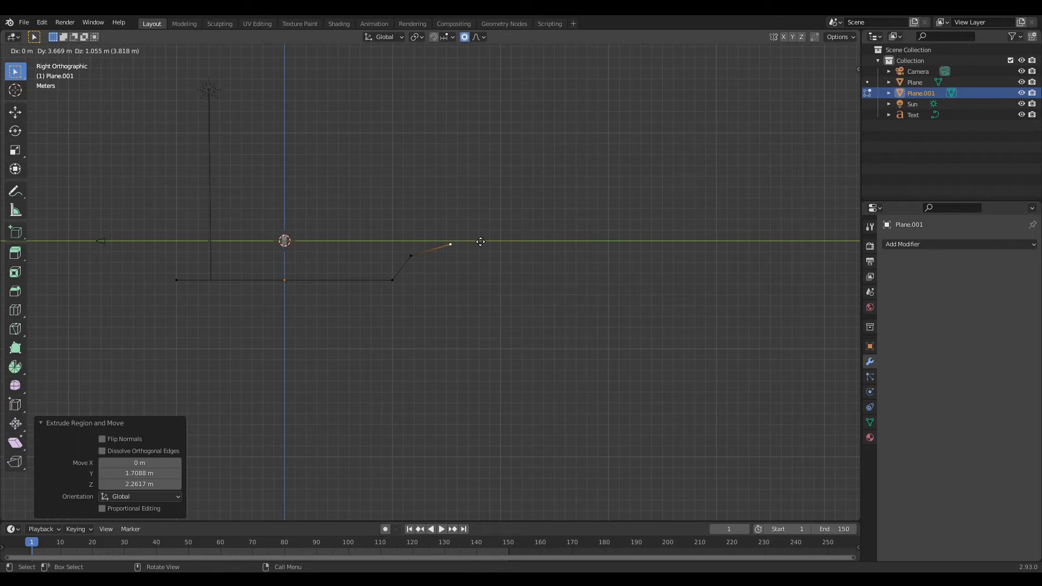
left_click(481, 241)
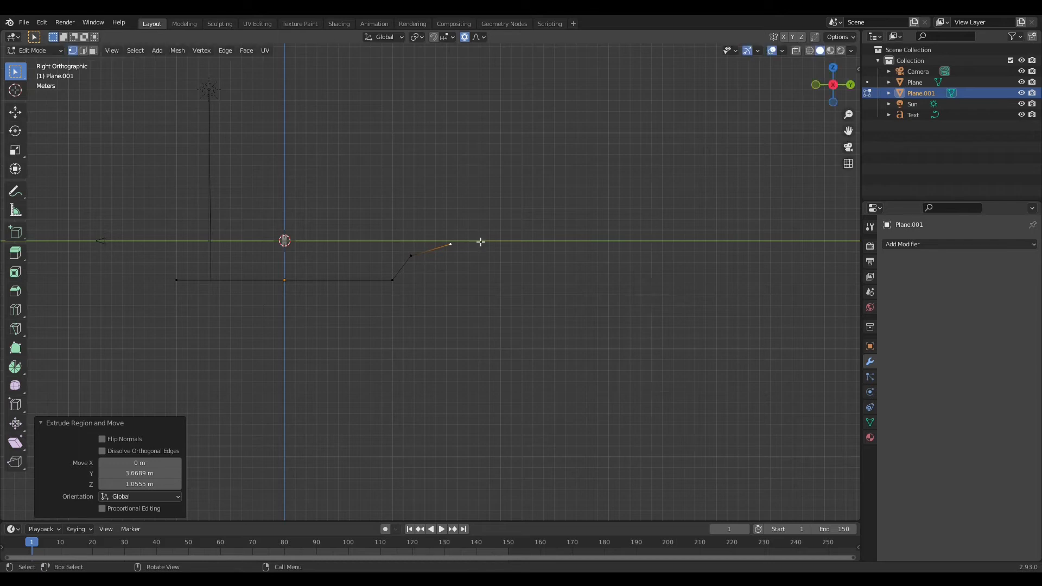
key("e")
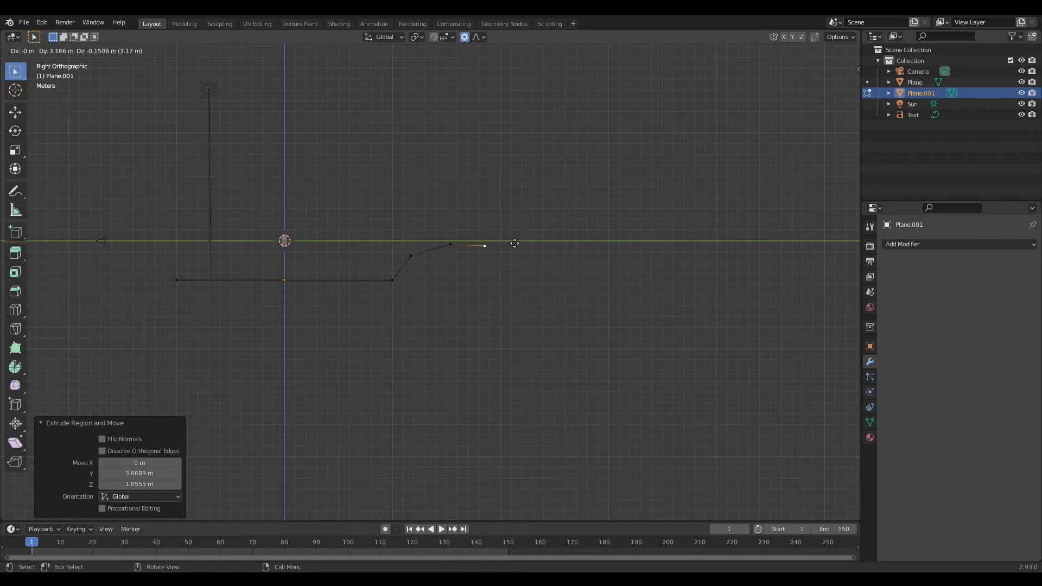
key("y")
left_click(515, 243)
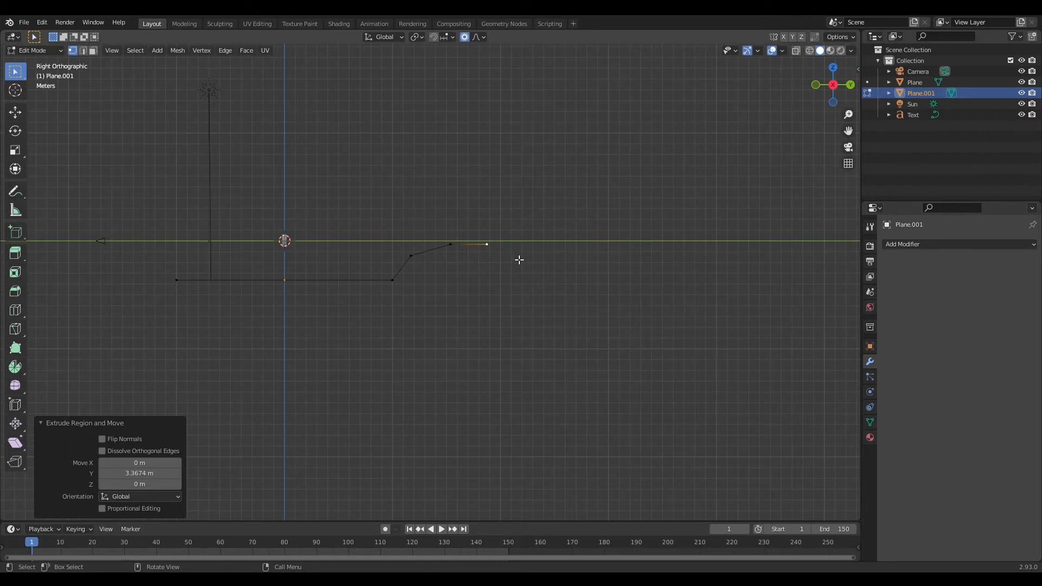
- Add 21 evenly spaced loop cuts across the floor's width, running from front to back
key("KP_0")
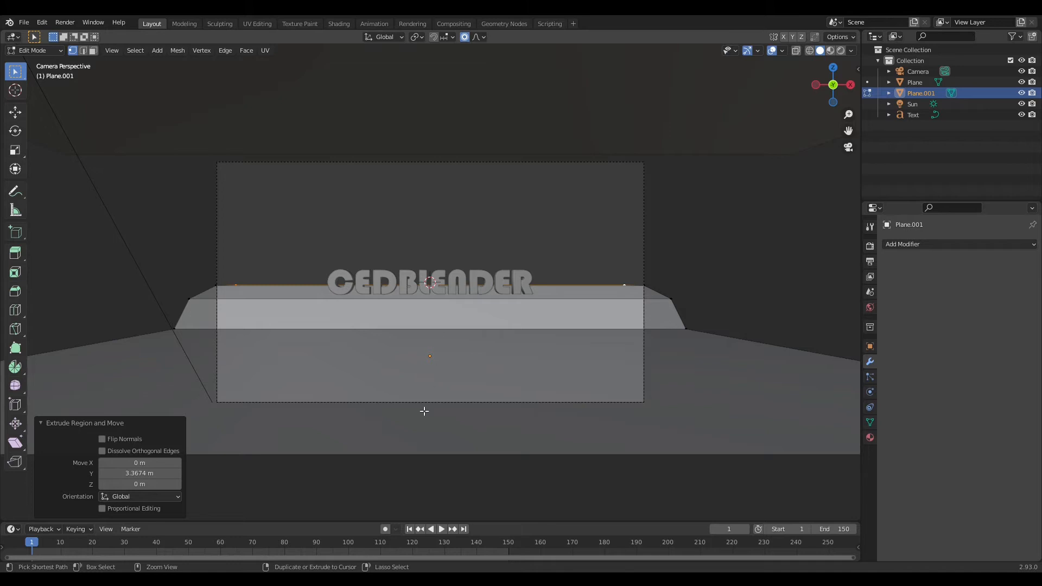
key("ctrl+r")
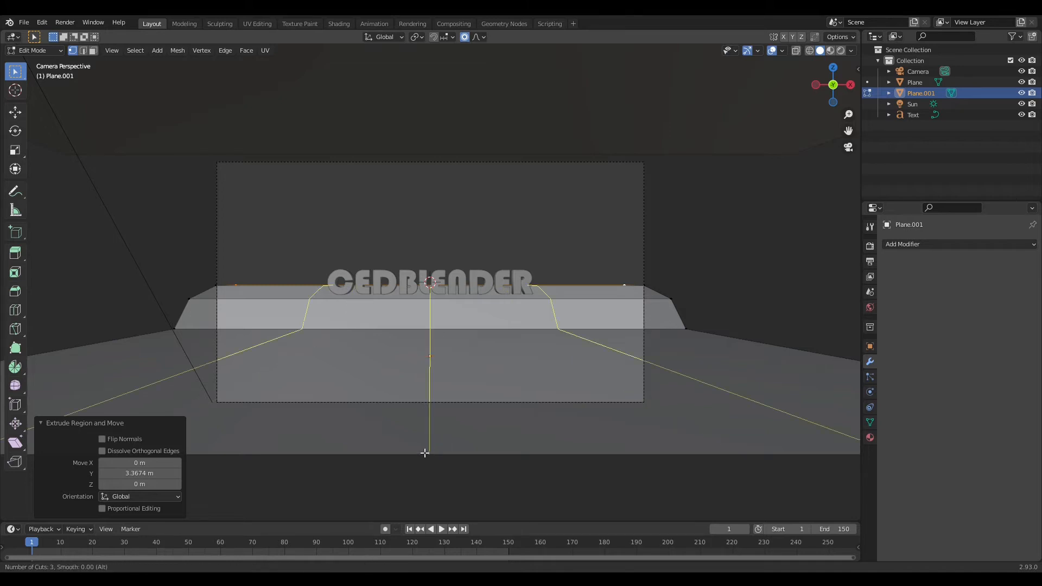
scroll(425, 453, "up", 14)
scroll(425, 452, "up", 5)
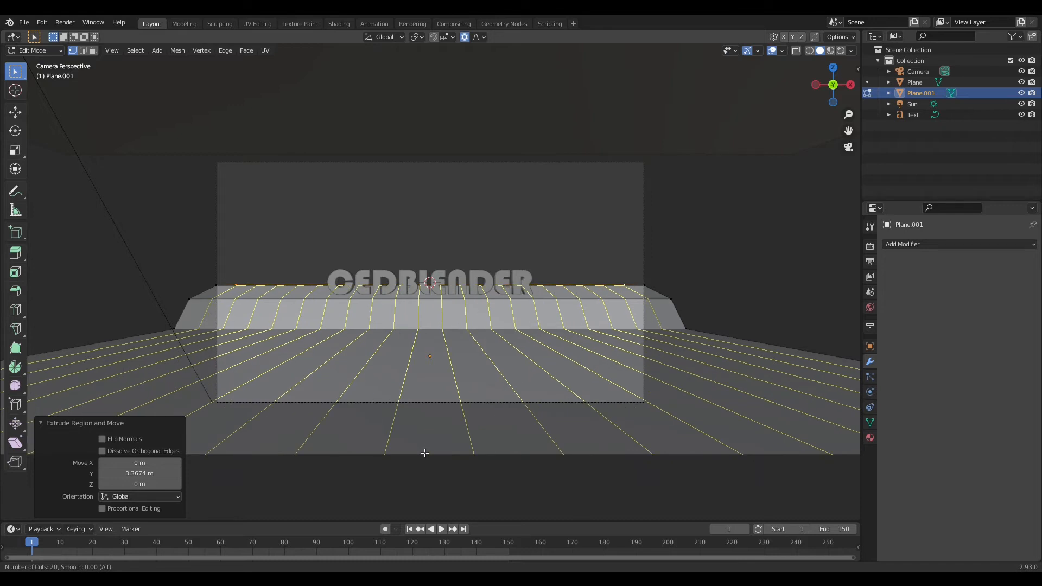
scroll(425, 453, "up", 1)
left_click(425, 452)
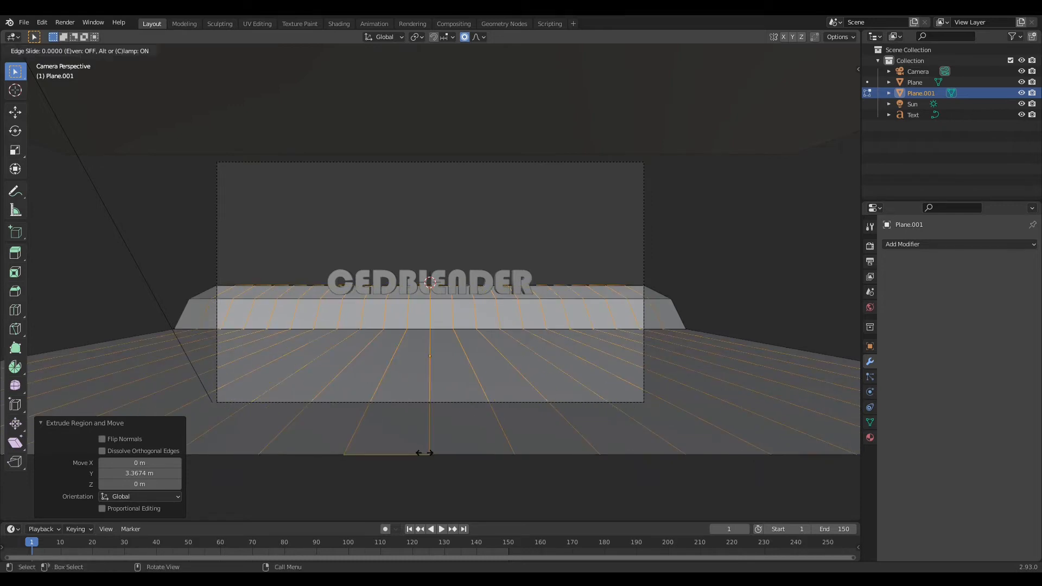
right_click(425, 452)
- Add 11 evenly spaced crosswise loop cuts to the flat front section of the floor
middle_click_drag(424, 454, 509, 382)
key("ctrl+r")
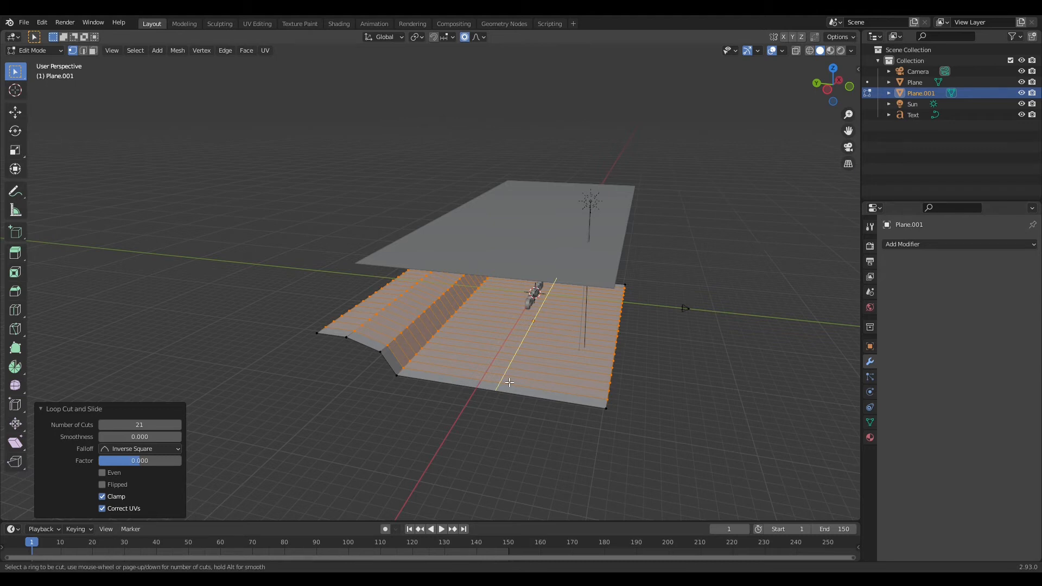
scroll(509, 382, "up", 6)
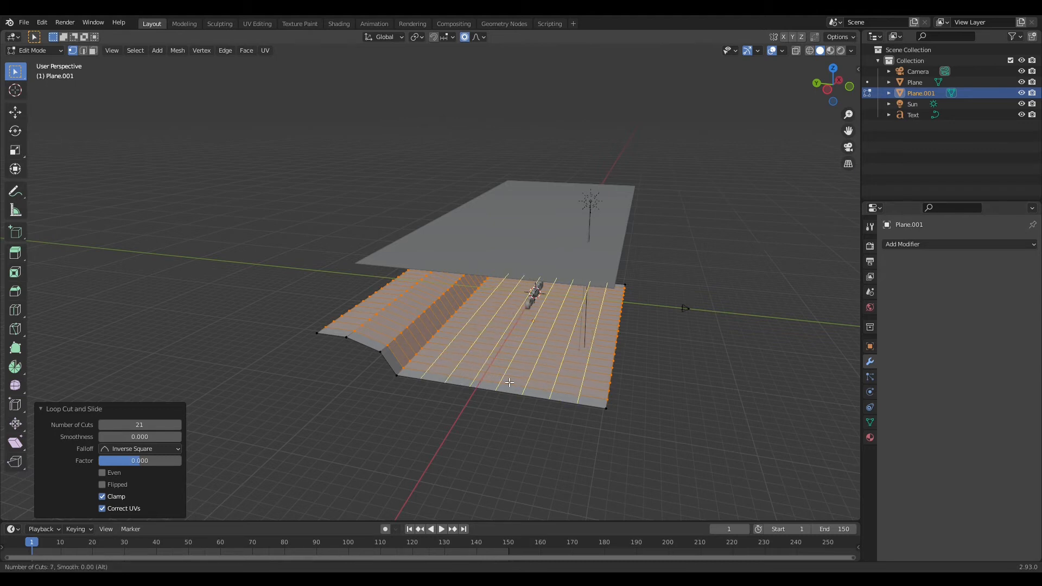
scroll(509, 382, "up", 4)
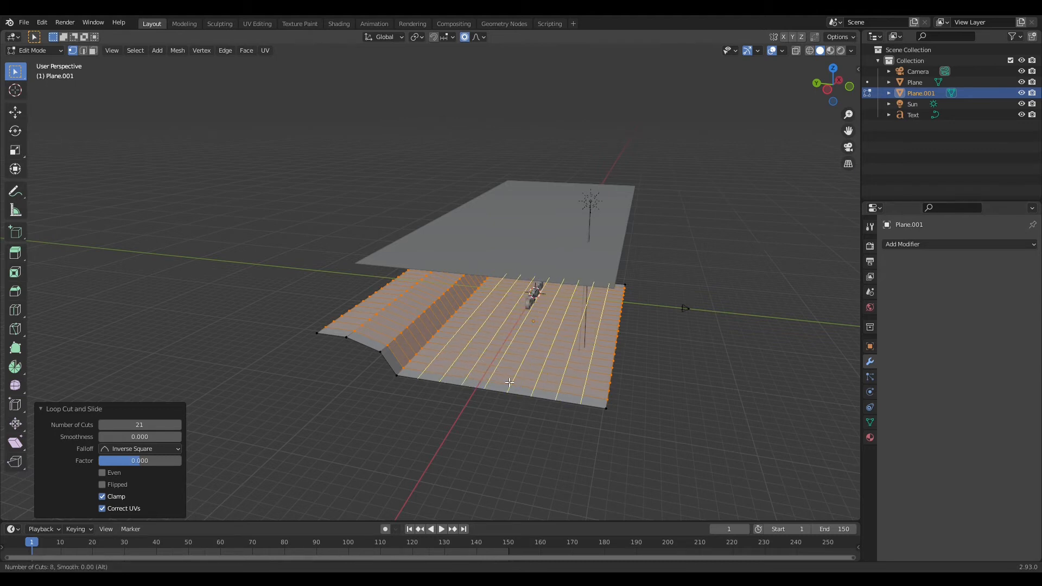
left_click(509, 382)
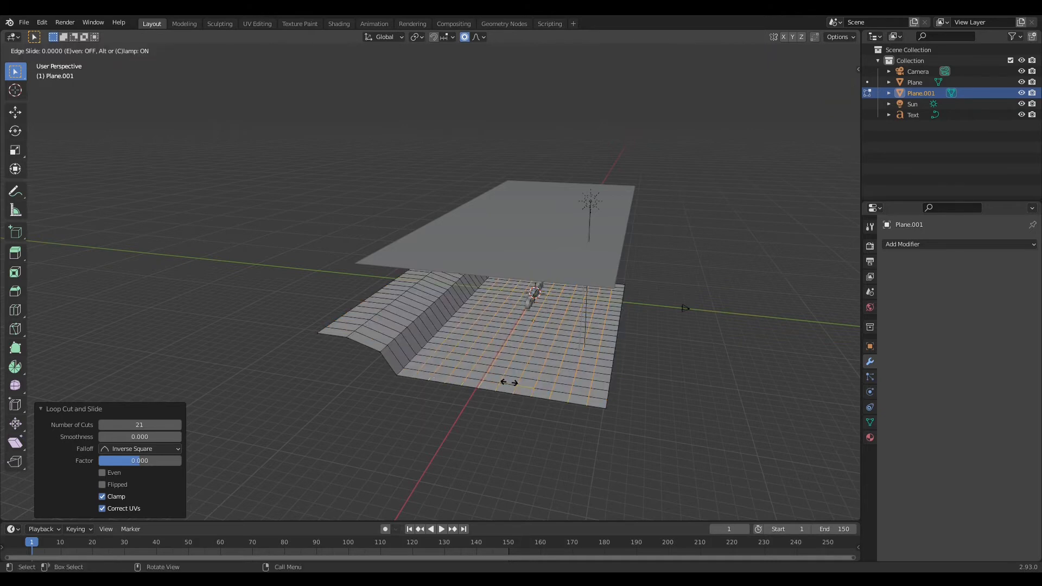
right_click(508, 381)
- Add one centred lengthwise loop cut to each of the floor's three extruded rear strips
scroll(377, 378, "up", 3)
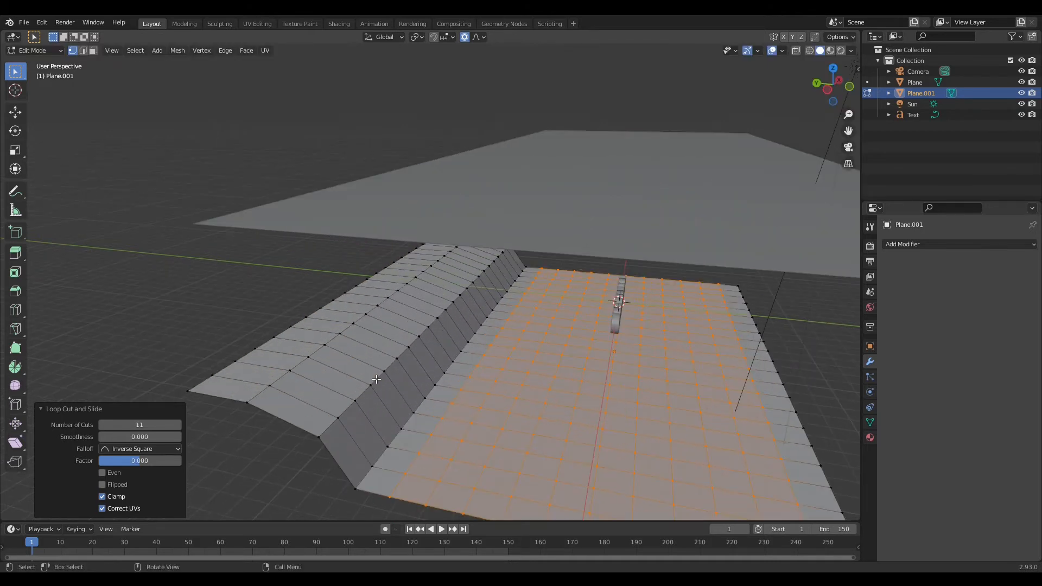
key("ctrl+r")
left_click(276, 412)
right_click(276, 412)
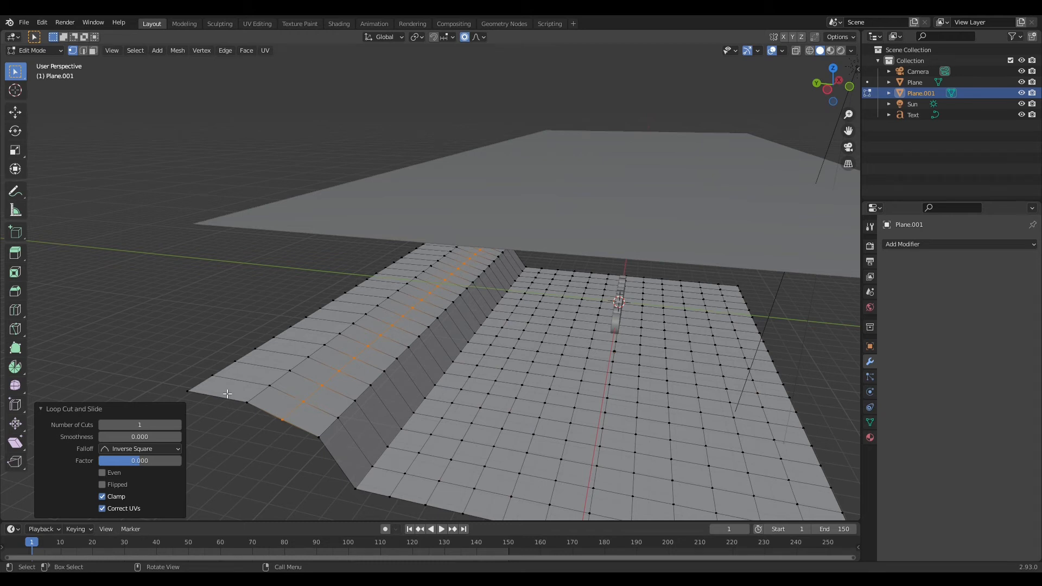
key("ctrl+r")
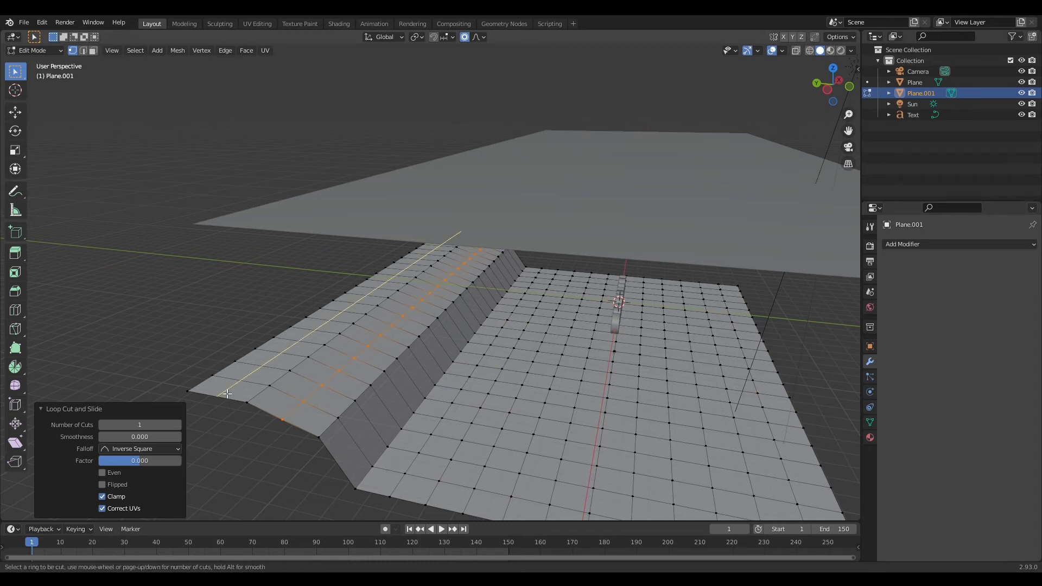
left_click(227, 393)
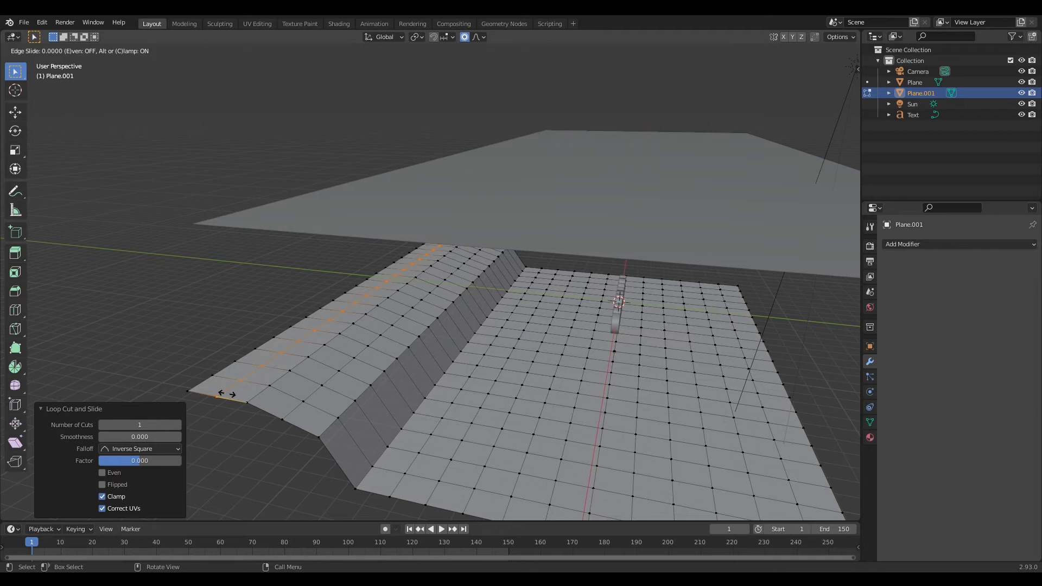
left_click(226, 394)
key("ctrl+r")
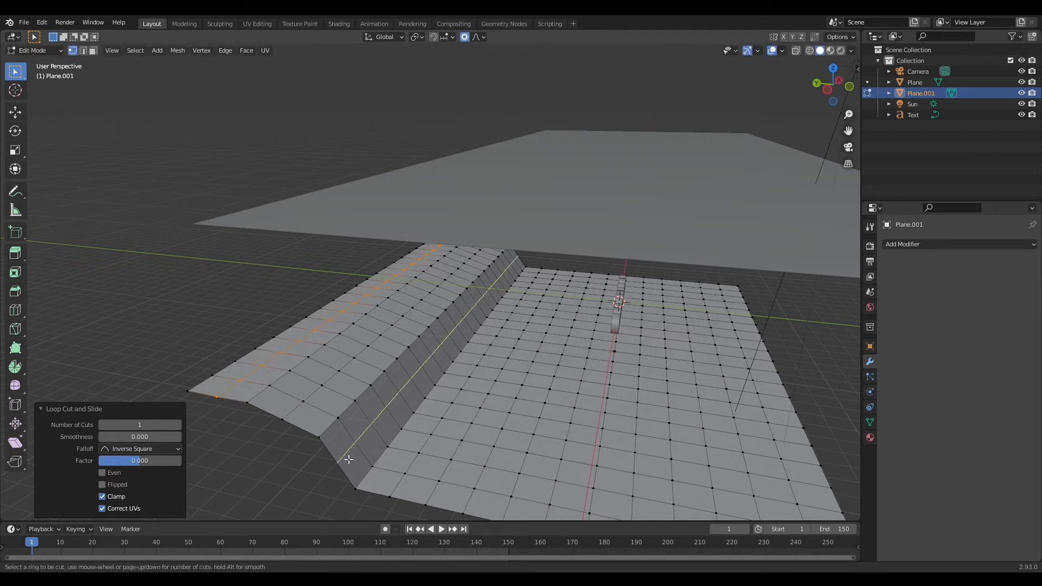
left_click(349, 460)
left_click(348, 460)
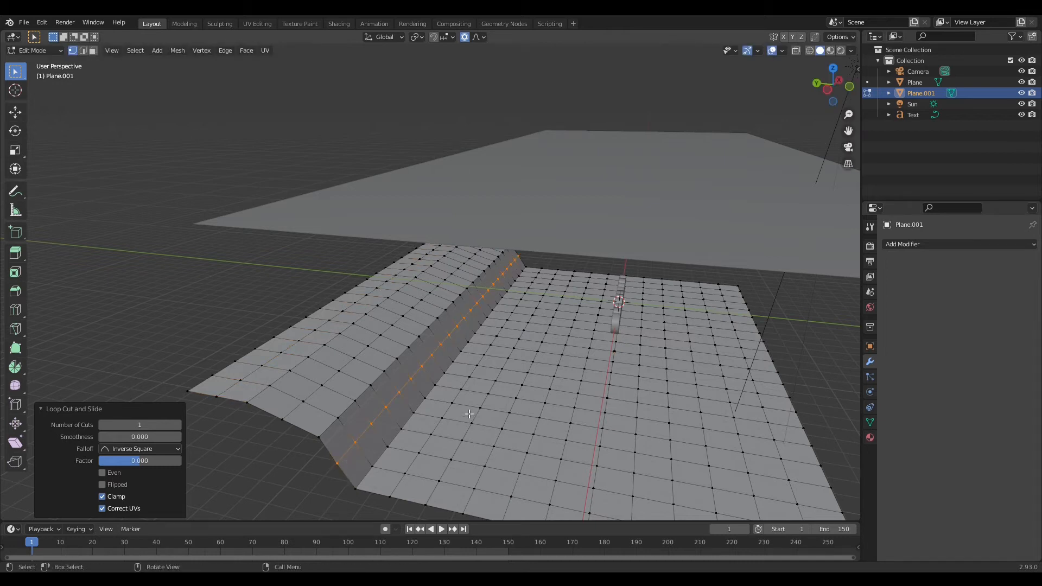
- Raise the floor's two rear corner vertices about 3.54 m along Z using connected proportional editing, smooth falloff and size about 15.86
scroll(469, 414, "down", 4)
middle_click_drag(592, 405, 490, 384)
left_click(264, 288)
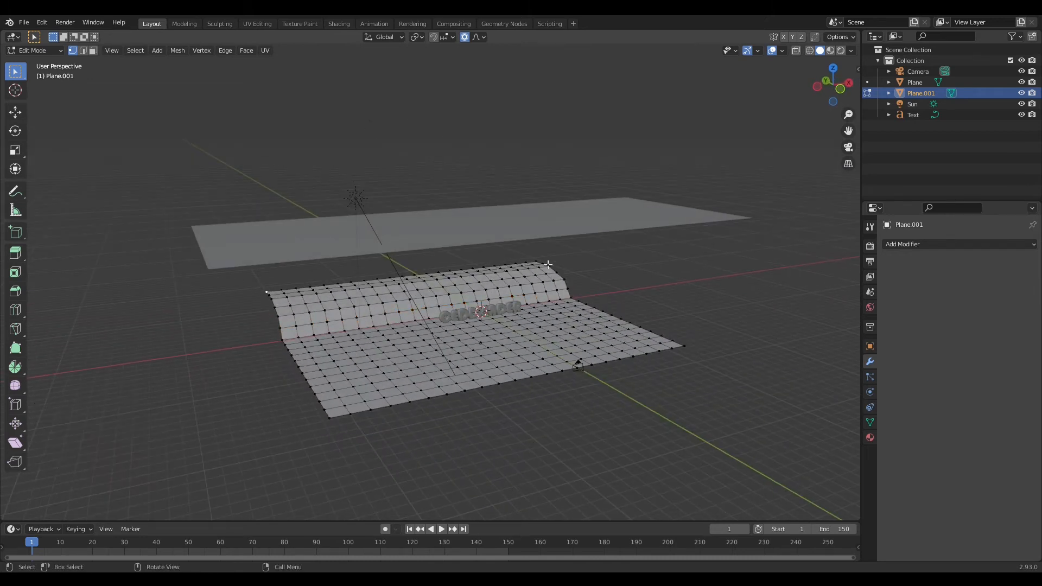
middle_click_drag(668, 298, 598, 289)
key("KP_0")
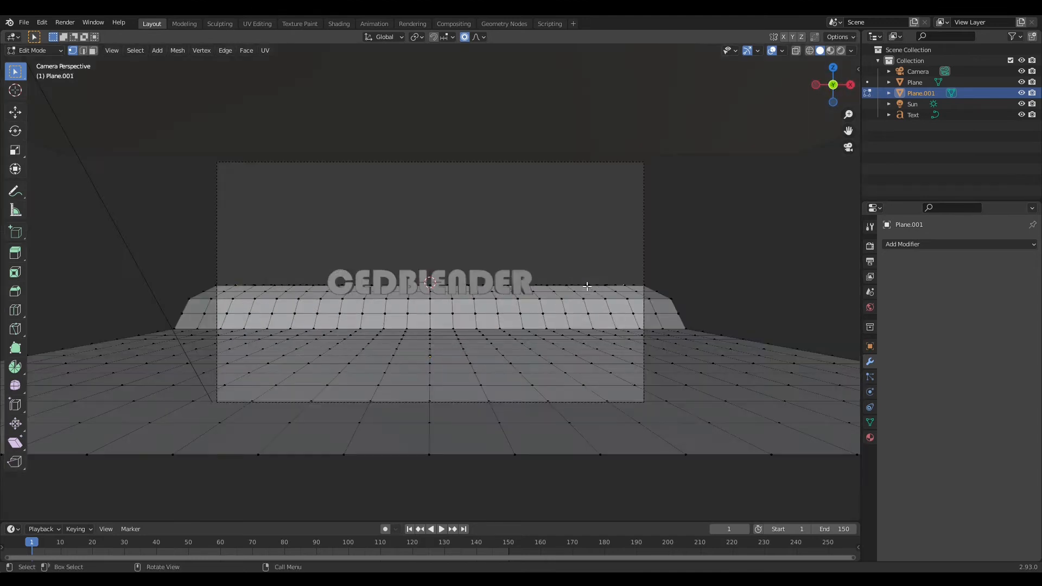
left_click(466, 37)
left_click(466, 37)
key("g")
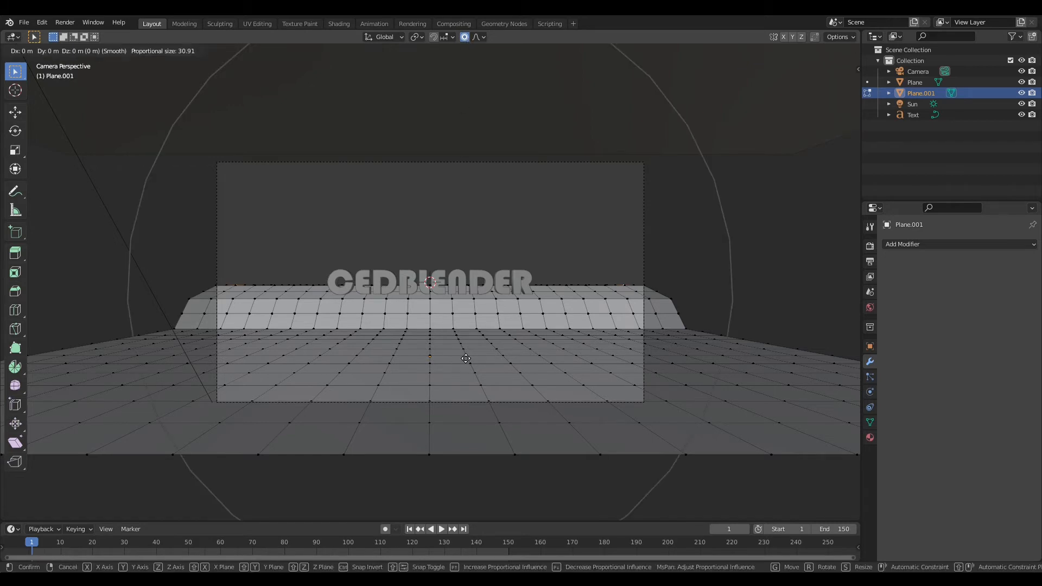
key("z")
scroll(466, 358, "up", 5)
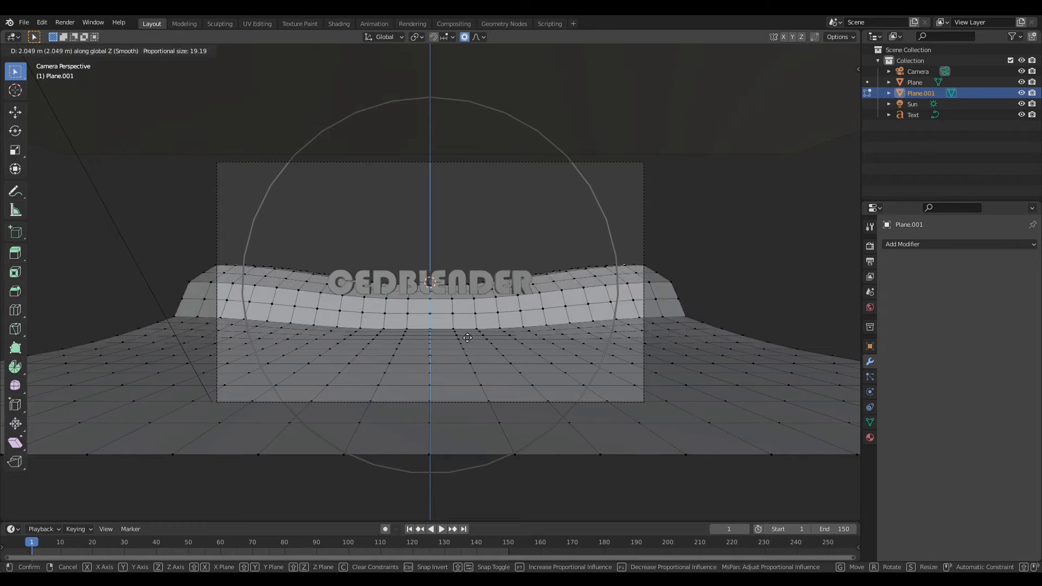
scroll(467, 341, "up", 6)
scroll(468, 335, "down", 3)
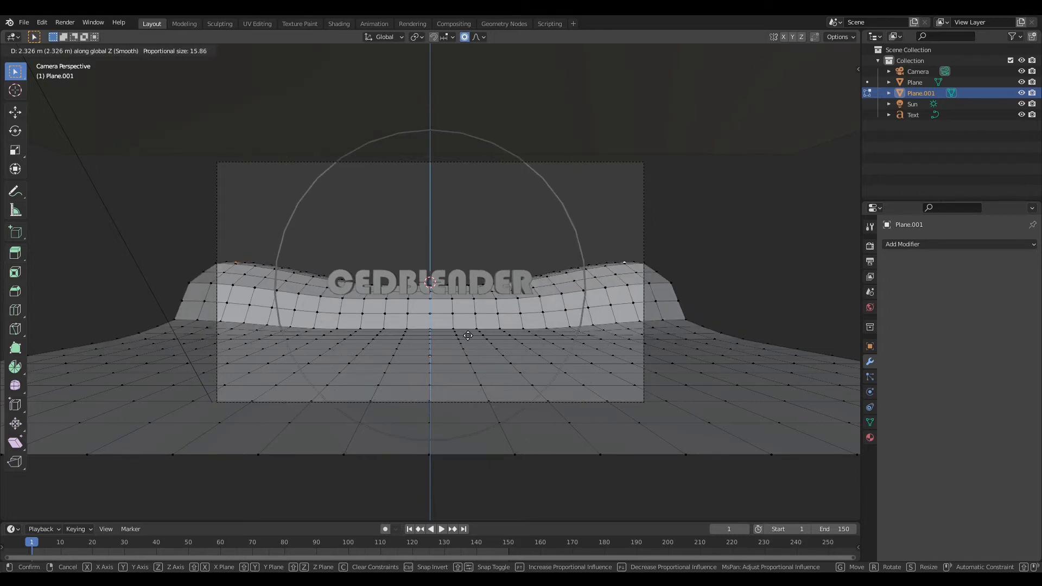
scroll(468, 335, "up", 5)
scroll(468, 336, "down", 6)
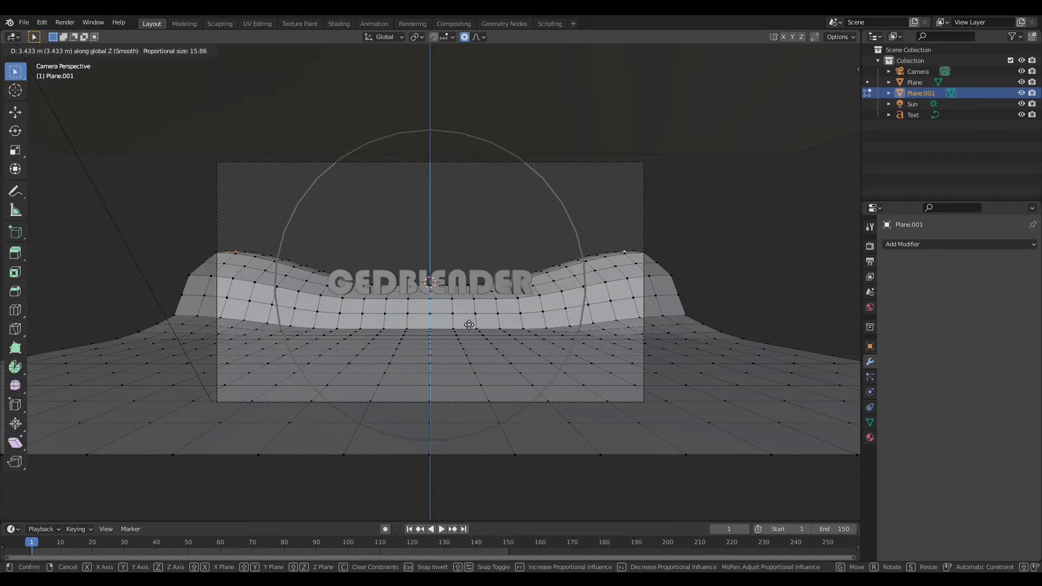
left_click(470, 324)
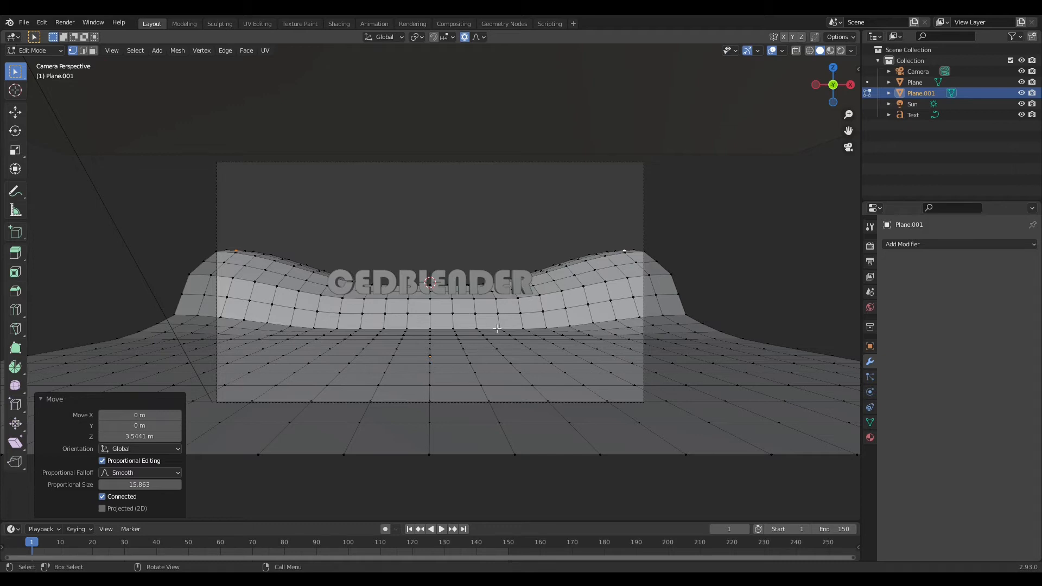
- Return to Object Mode and apply smooth shading to the floor plane
key("Tab")
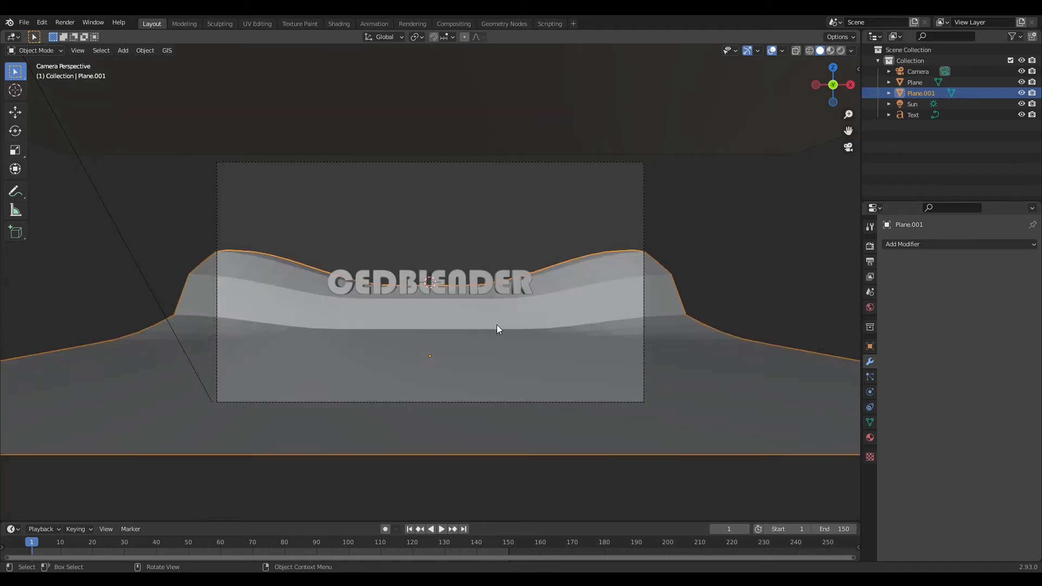
right_click(707, 396)
left_click(691, 378)
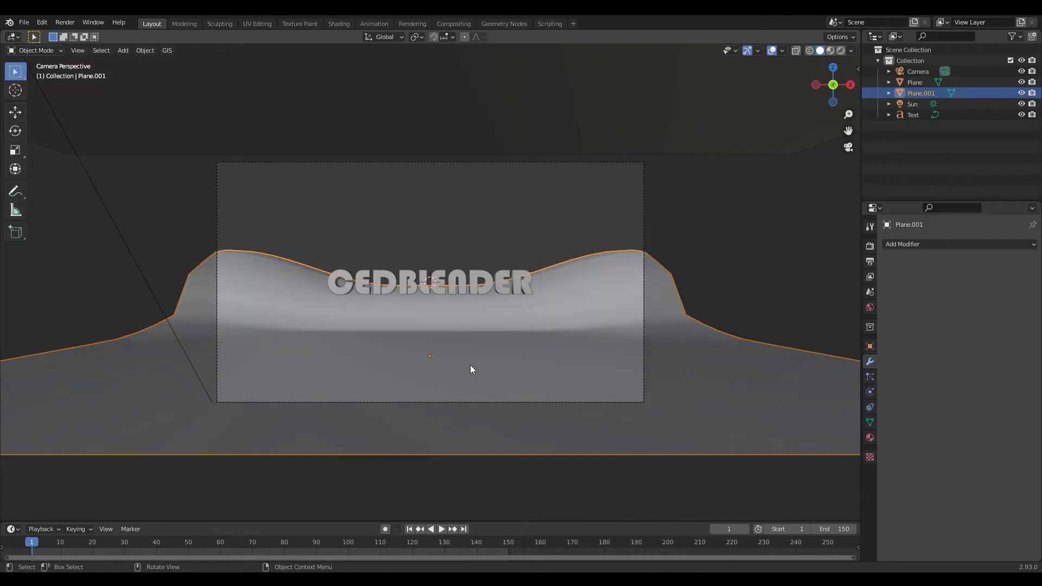
middle_click_drag(455, 358, 415, 372)
scroll(444, 366, "down", 5)
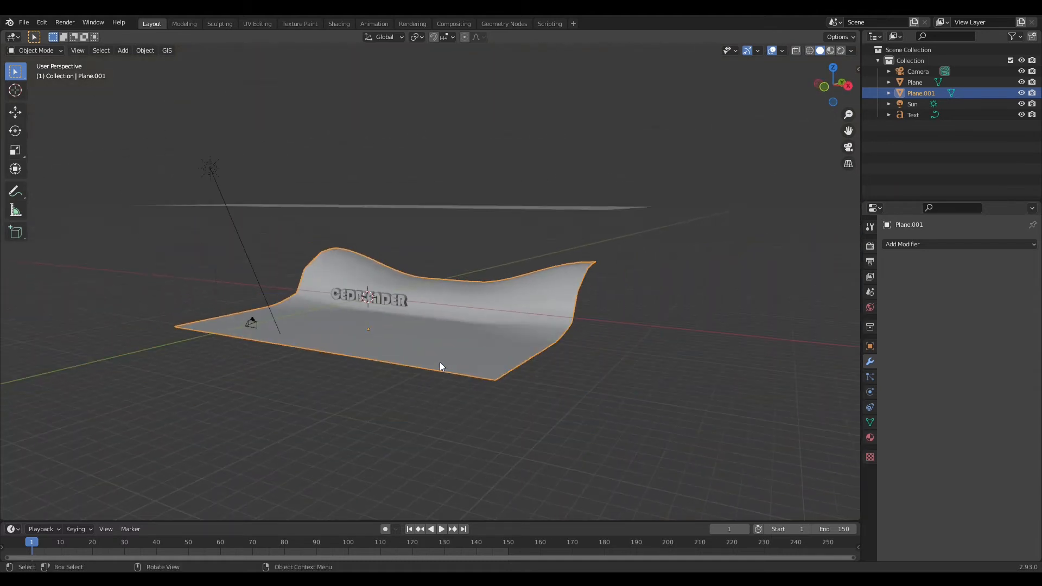
middle_click_drag(503, 347, 617, 398)
scroll(506, 351, "up", 4)
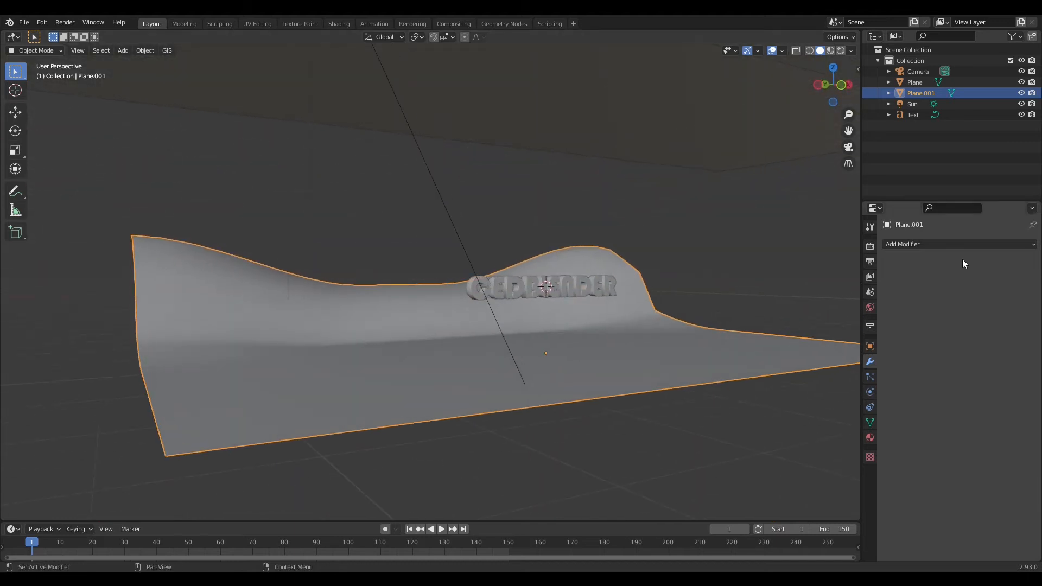
- Add a Displace modifier to the floor with a new texture of type Clouds
left_click(955, 245)
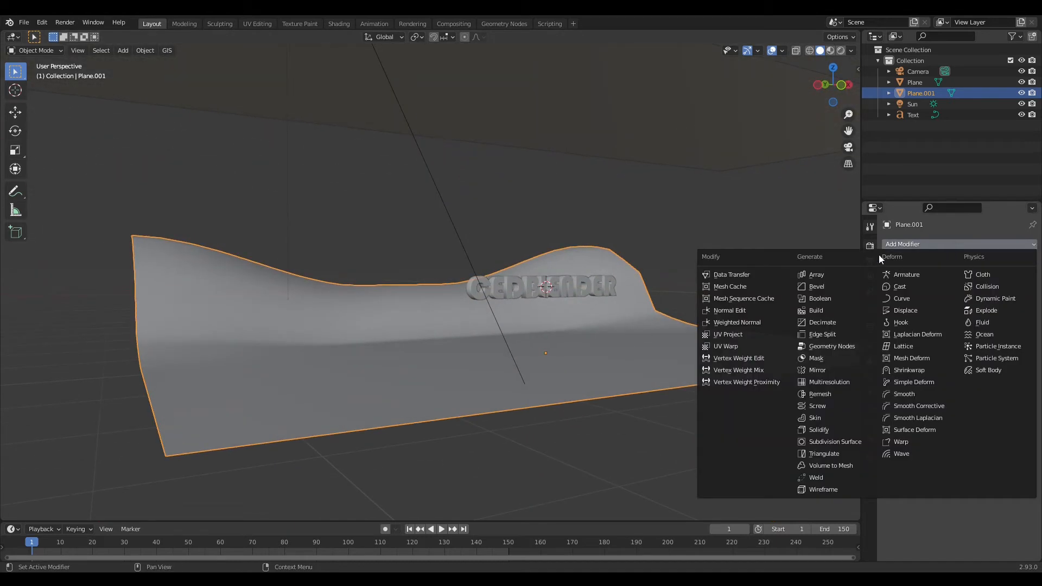
left_click(913, 309)
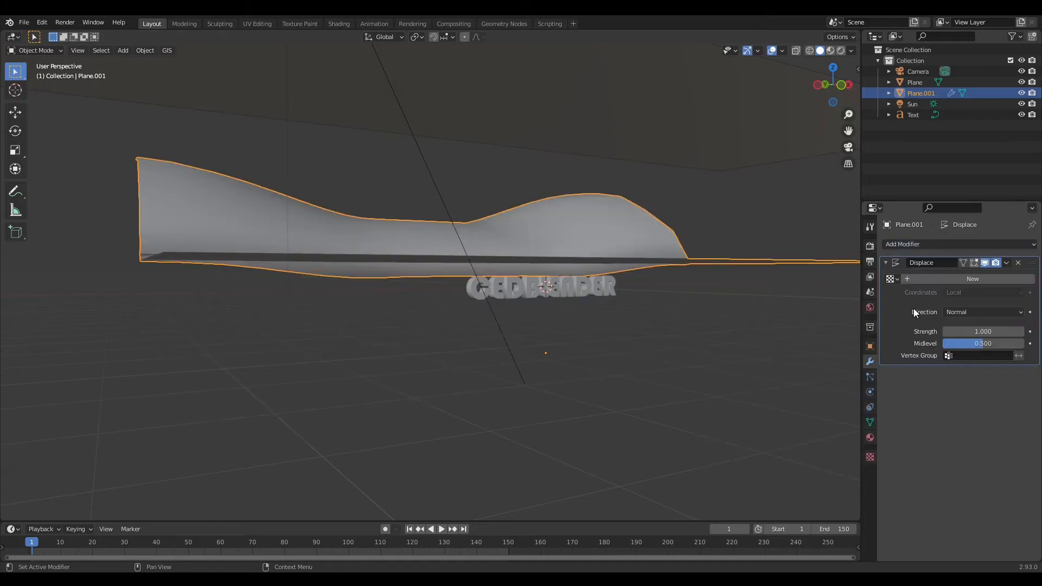
left_click(979, 279)
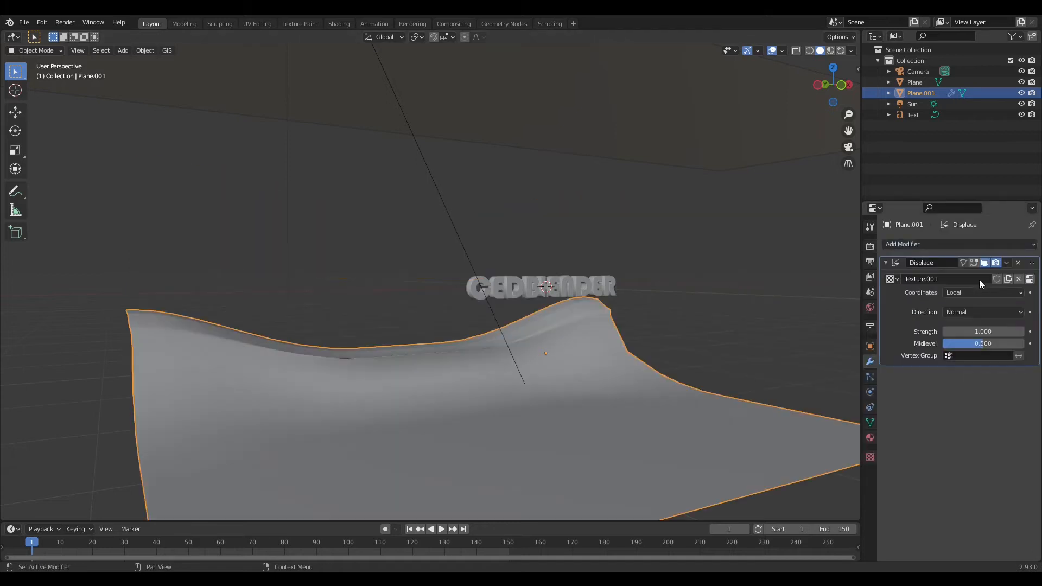
left_click(1030, 279)
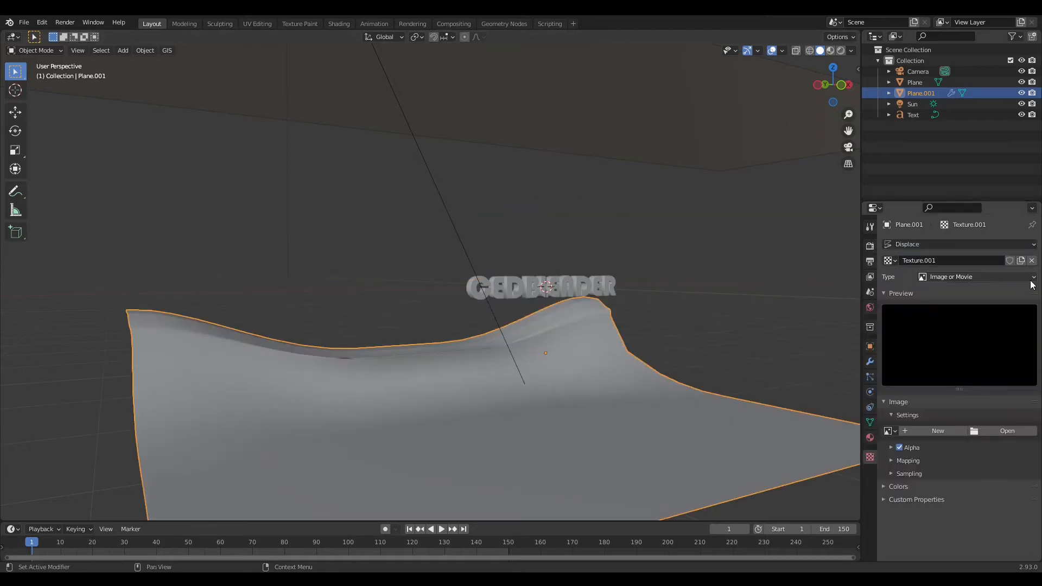
left_click(967, 276)
left_click(950, 313)
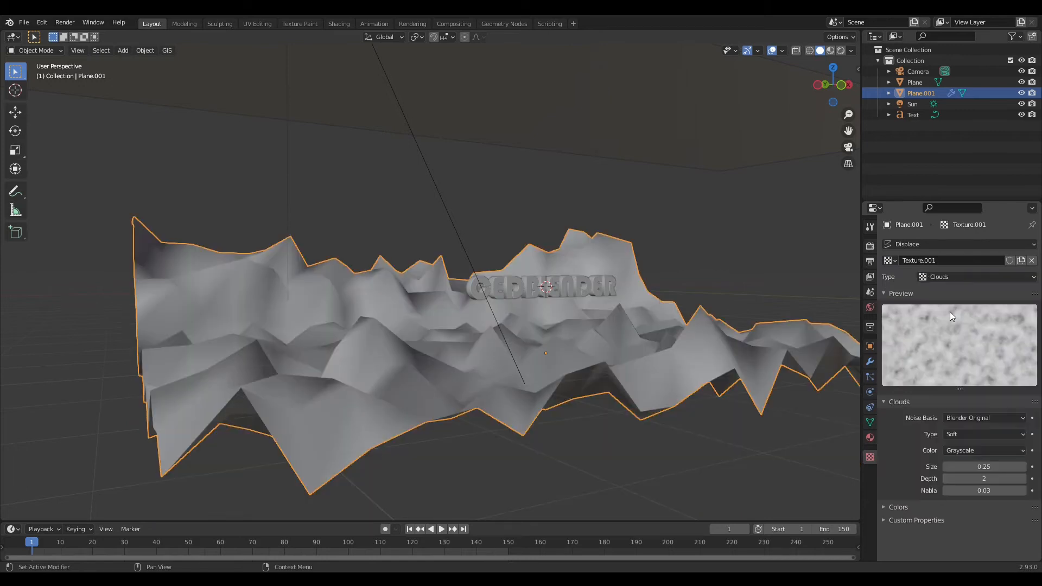
- Set the Clouds texture size to 1.54 and check the terrain through the camera
scroll(541, 354, "down", 2)
mouse_move(591, 343)
middle_mouse_down()
mouse_move(562, 350)
mouse_move(578, 350)
middle_mouse_up()
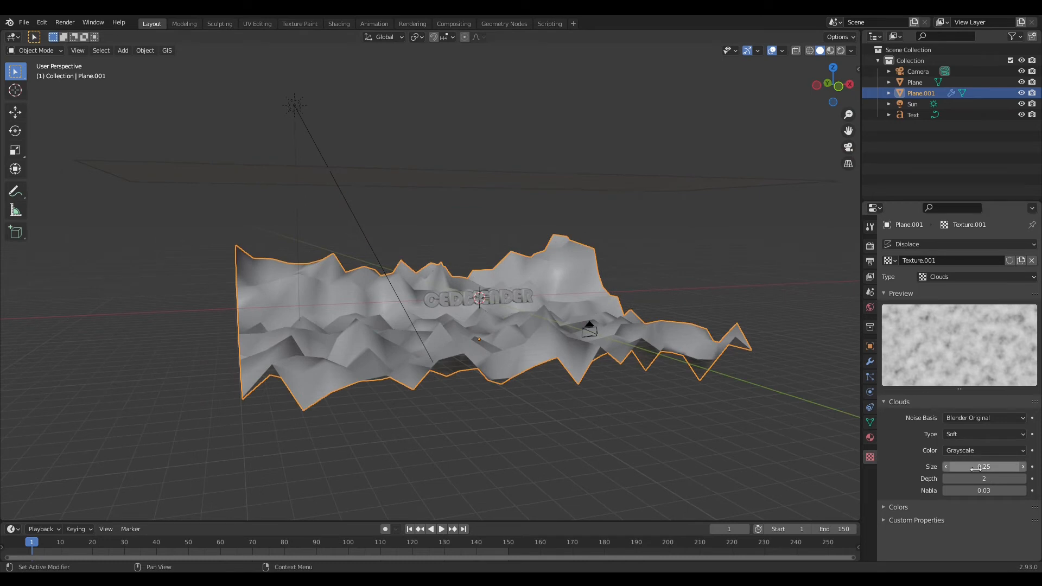
left_click_drag(975, 467, 1035, 467)
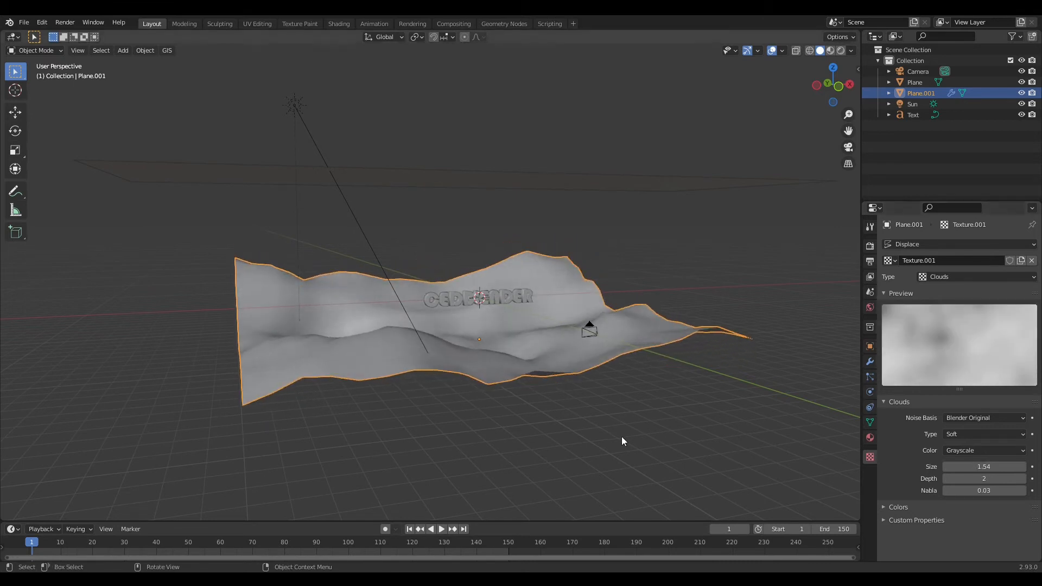
key("KP_0")
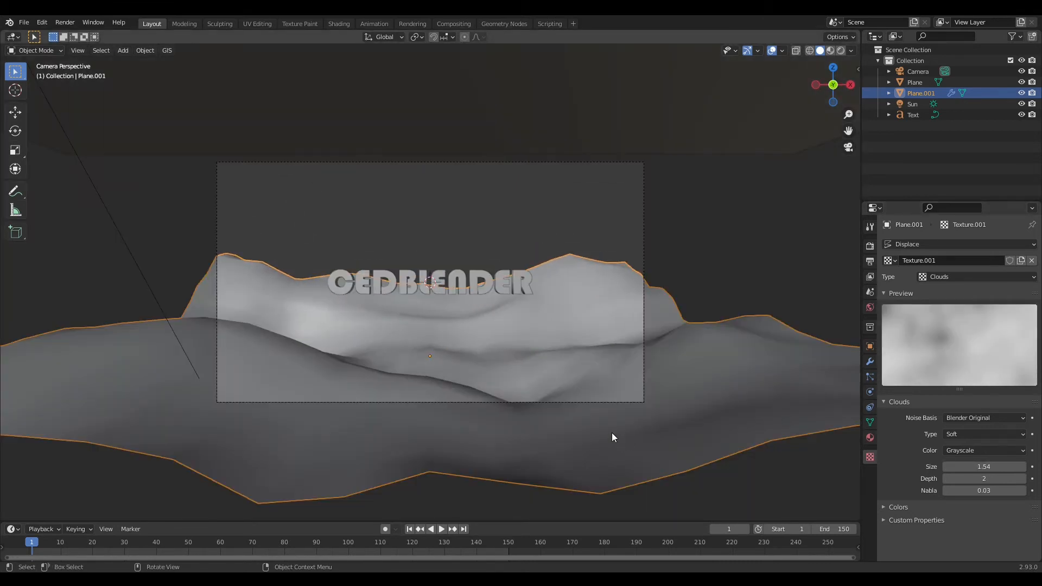
- Add a Subdivision Surface modifier to the floor above its Displace modifier, with viewport and render levels set to 3
left_click(870, 361)
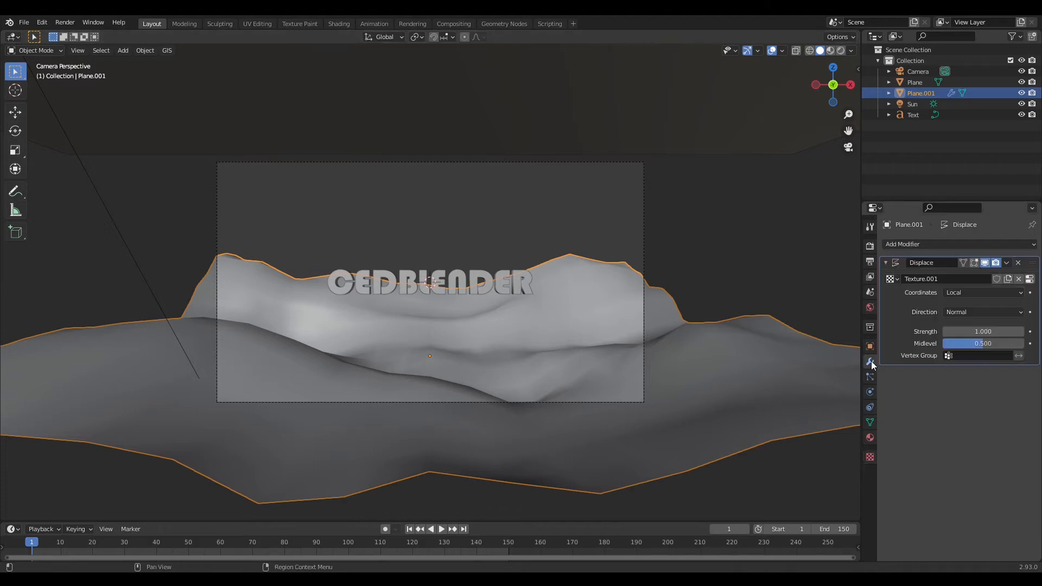
left_click(930, 246)
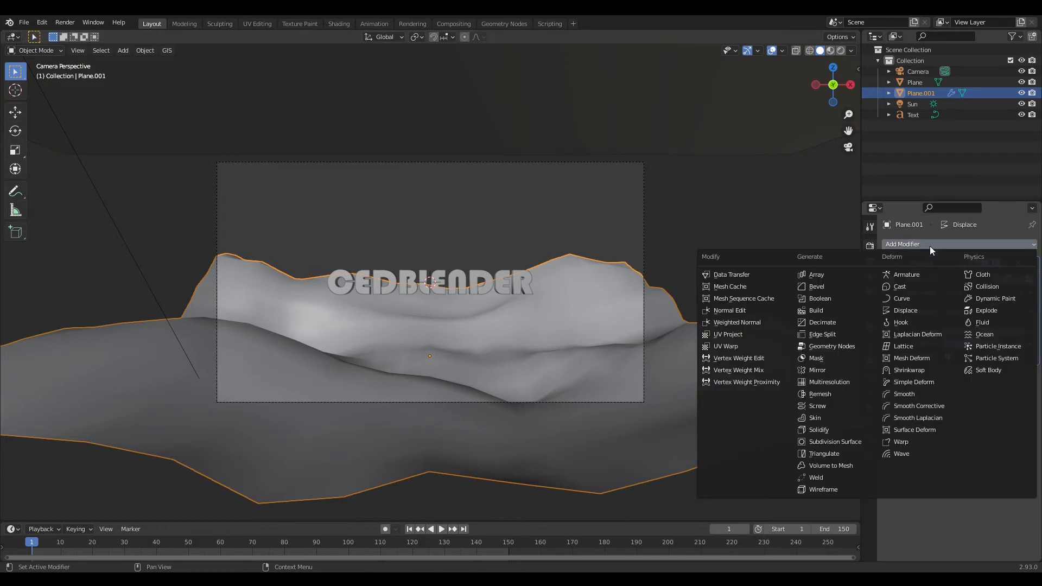
left_click(845, 443)
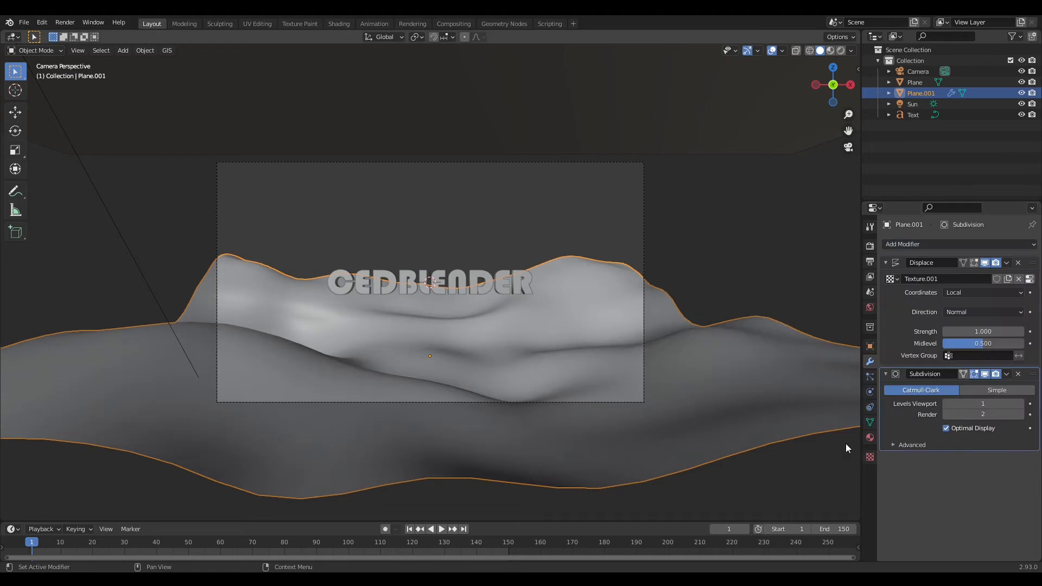
left_click_drag(1037, 375, 1029, 262)
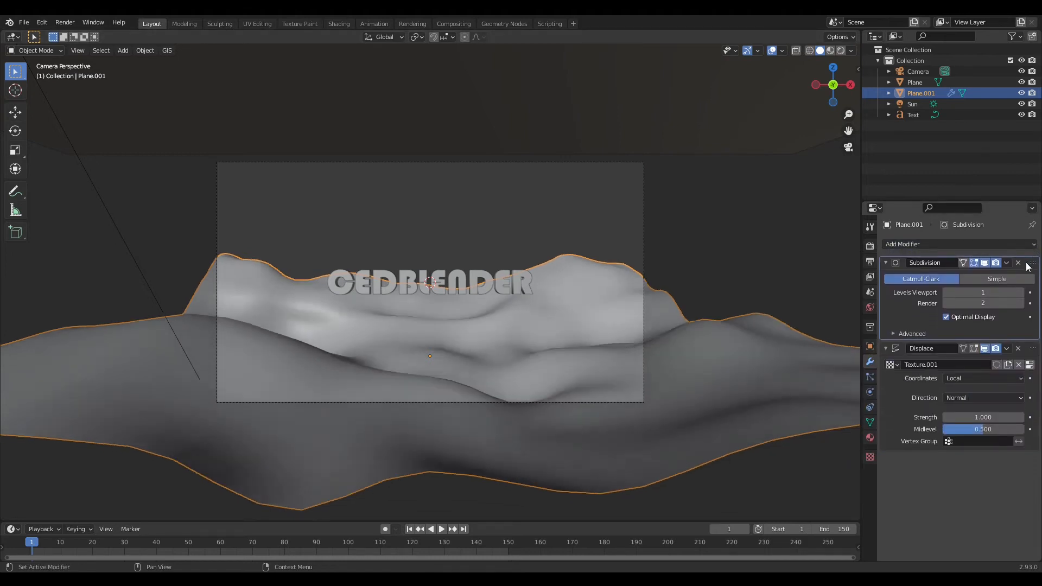
left_click(1024, 294)
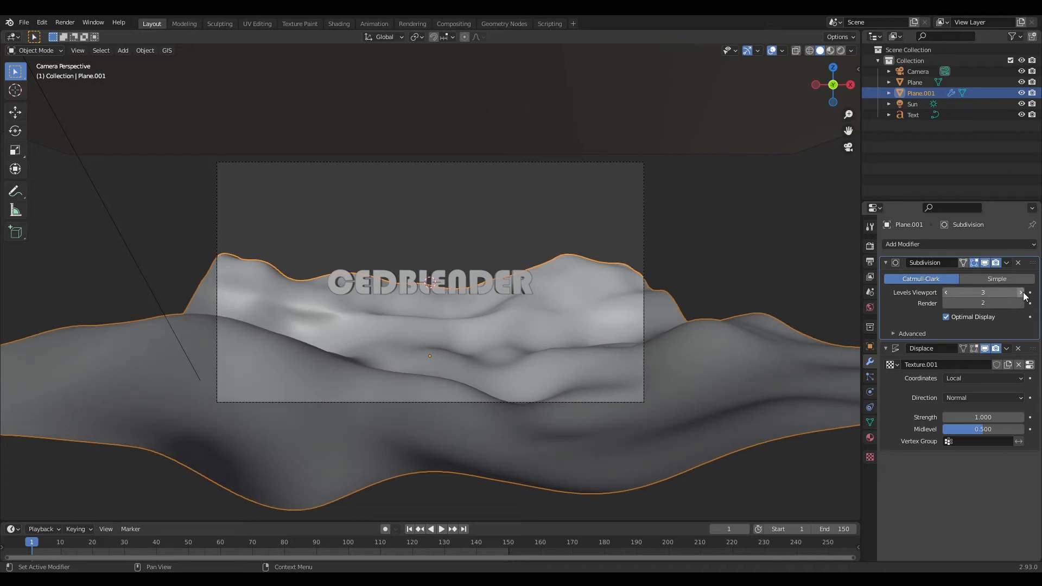
left_click(1023, 303)
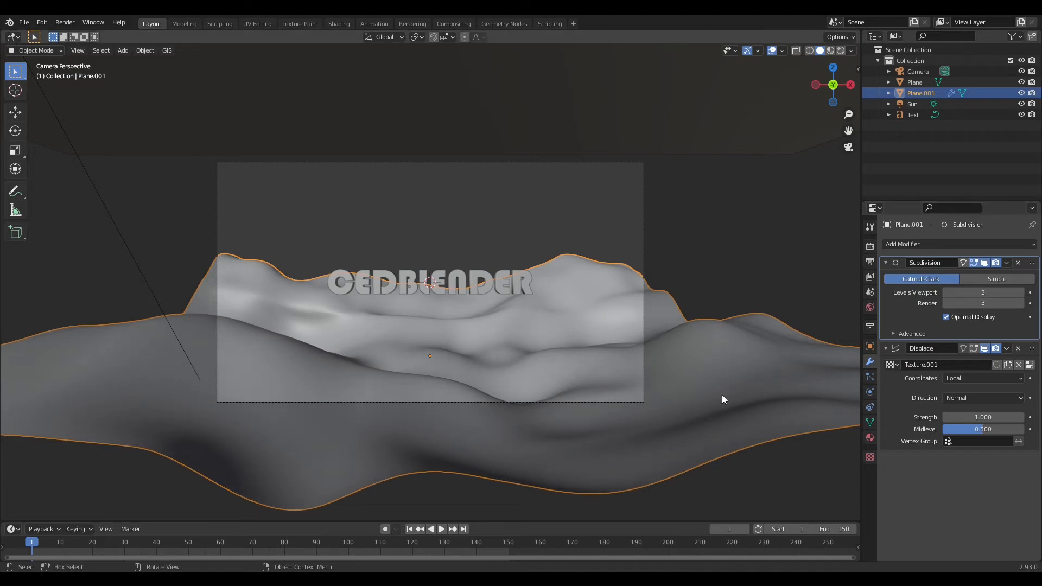
- Set the floor's Clouds texture size to 2.00 and its Displace modifier strength to 0.6
left_click(1030, 365)
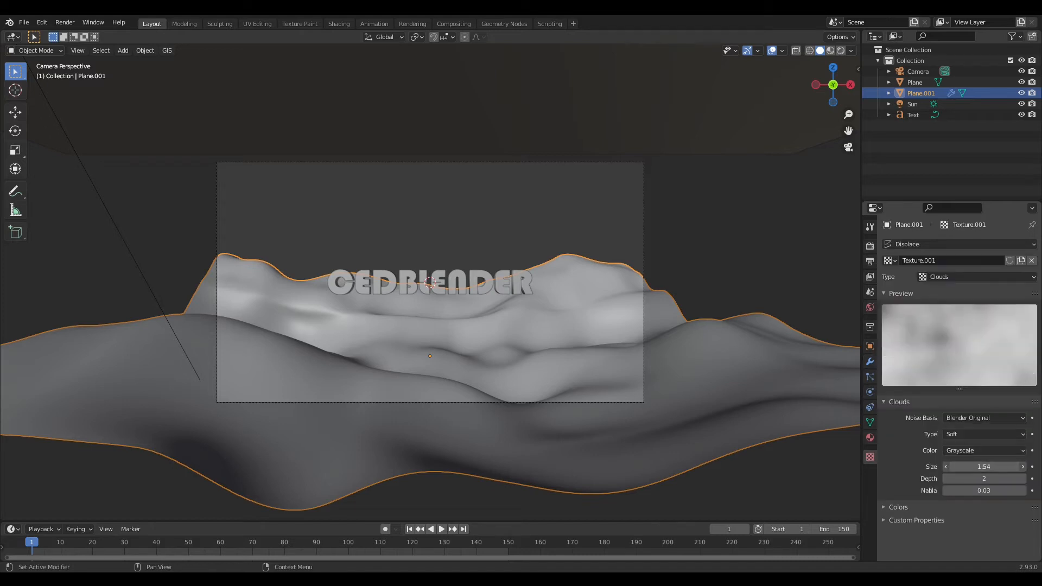
left_click_drag(983, 467, 1015, 467)
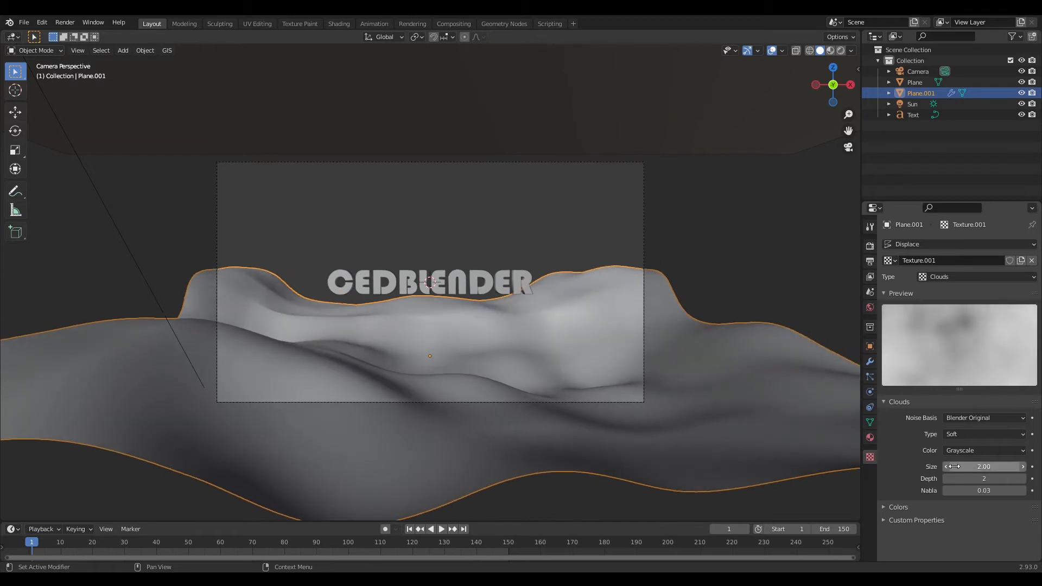
left_click(870, 362)
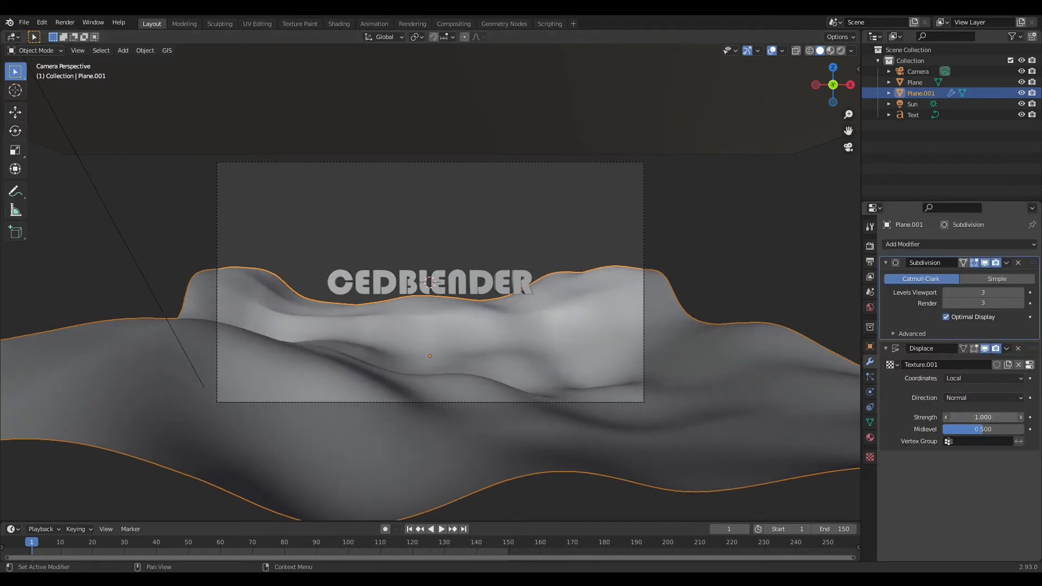
mouse_move(983, 416)
left_mouse_down()
mouse_move(950, 417)
mouse_move(971, 417)
left_mouse_up()
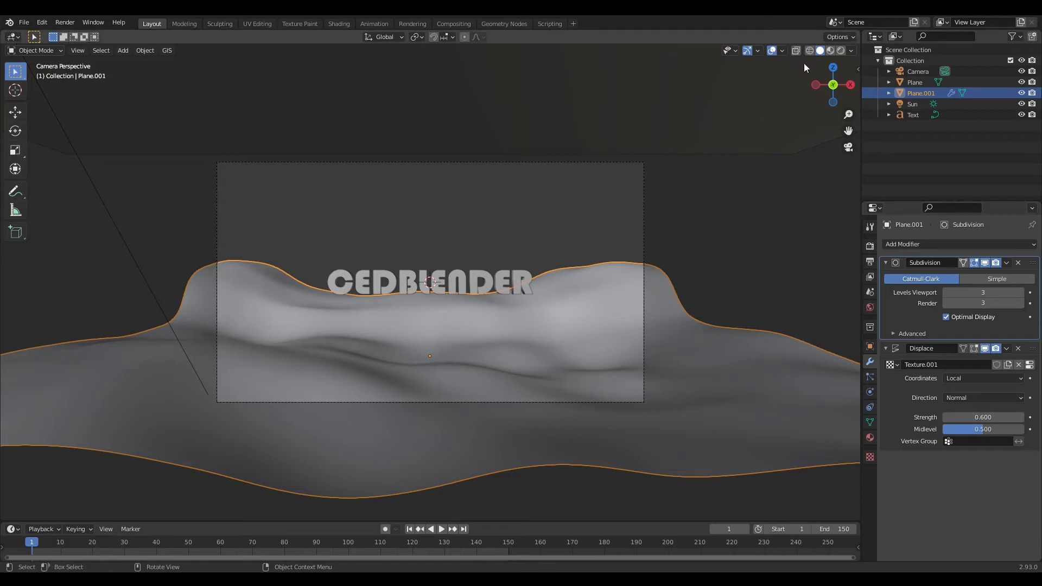
- In rendered view, scale the overhead water-pattern plane's mesh by about 2.234 along Y and return to Object Mode
left_click(841, 50)
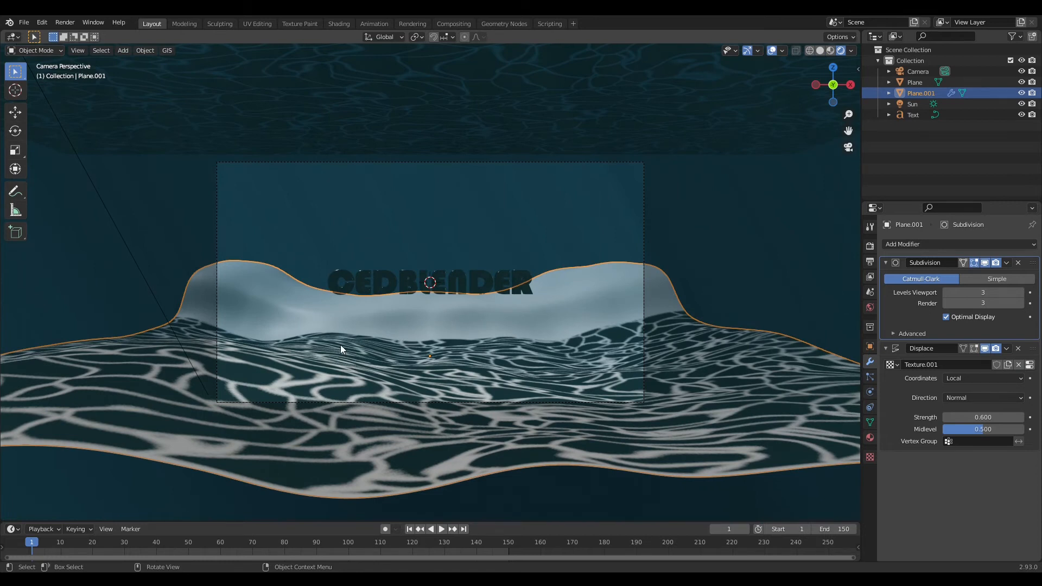
left_click(412, 113)
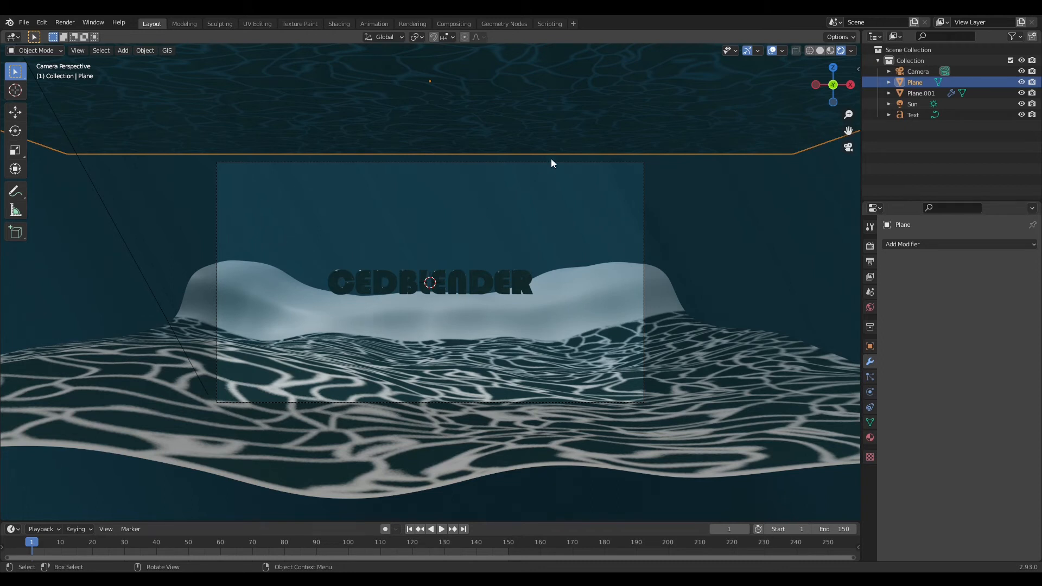
key("Tab")
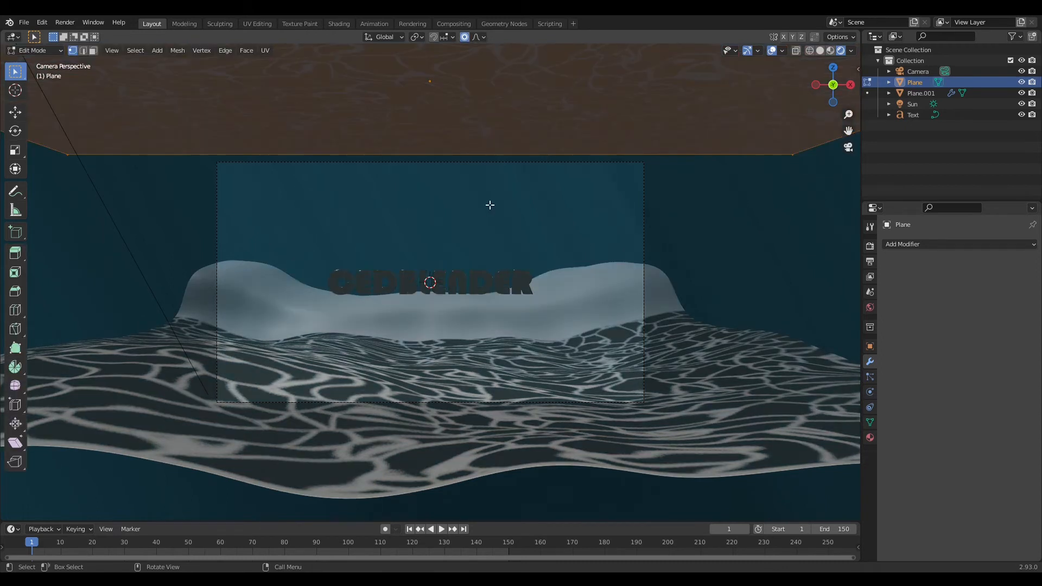
key("s")
key("y")
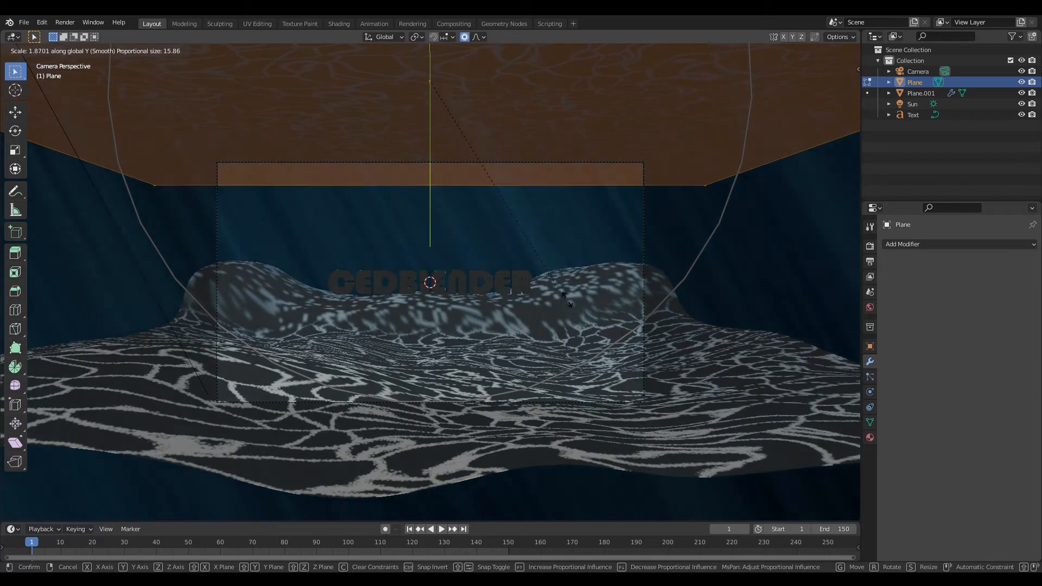
left_click(597, 317)
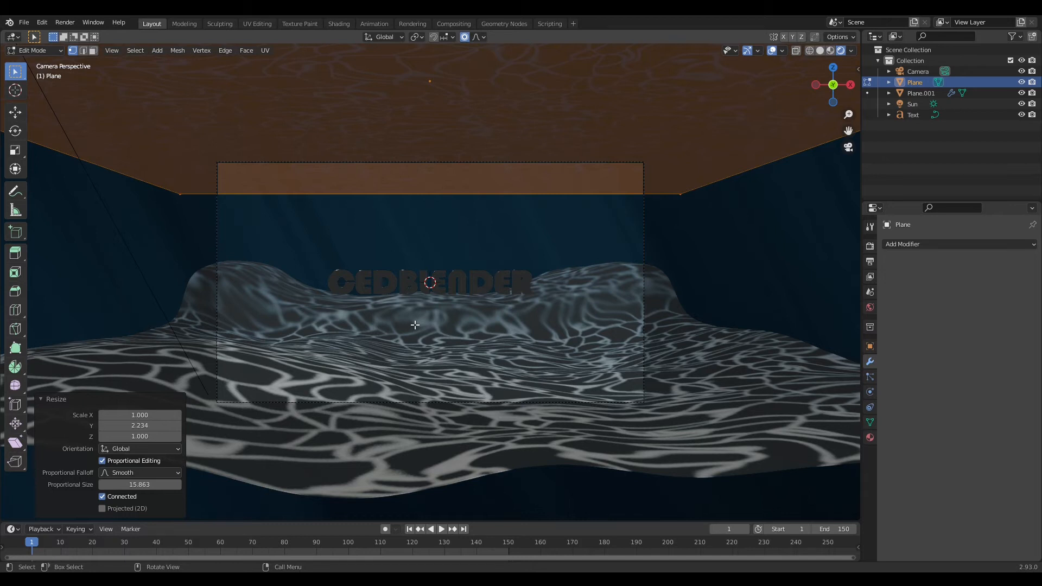
key("Tab")
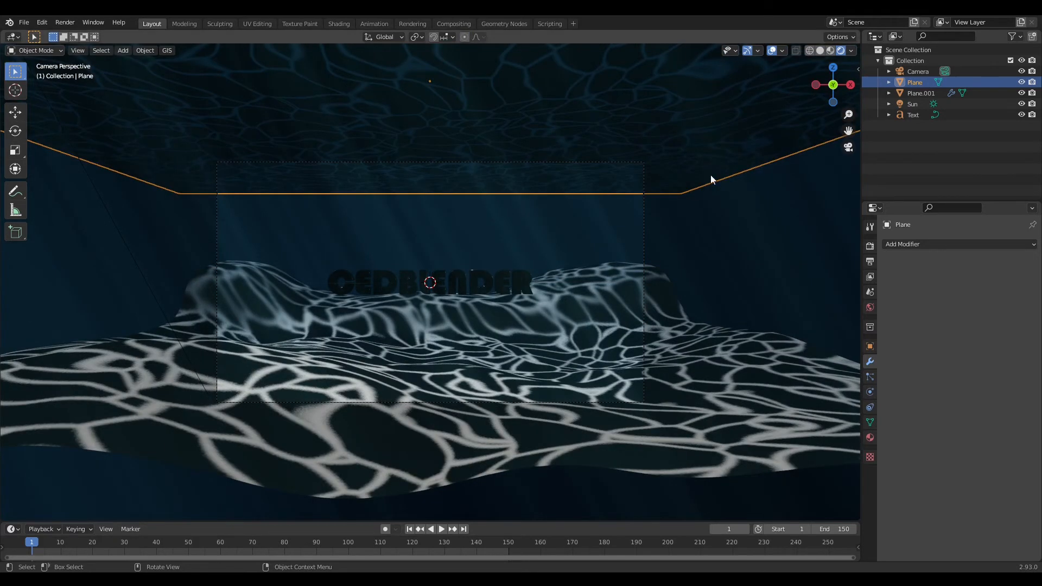
- Add a second Displace modifier to the sea floor with a new texture of type Clouds
left_click(689, 350)
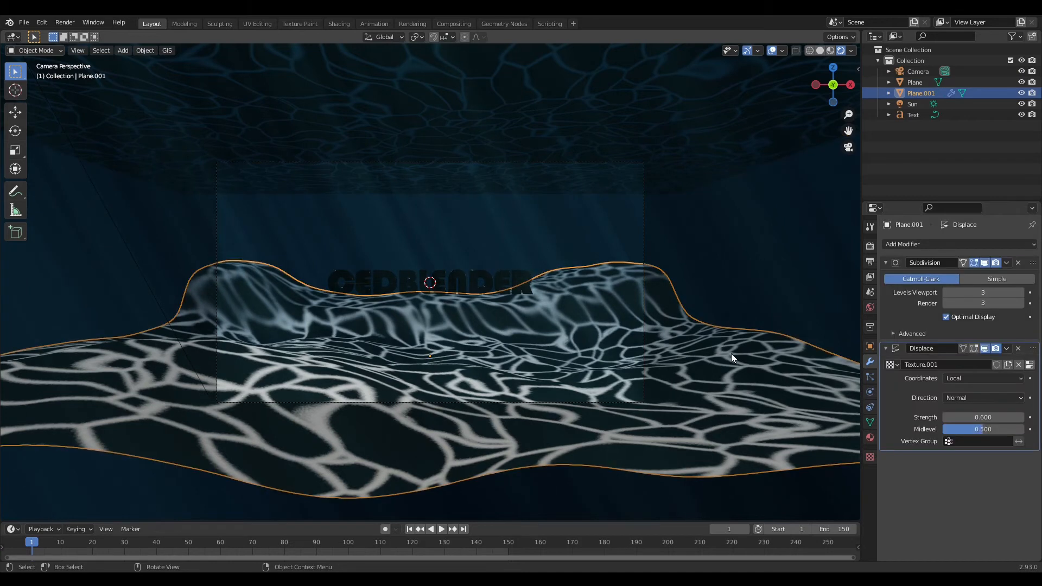
left_click(975, 242)
left_click(916, 312)
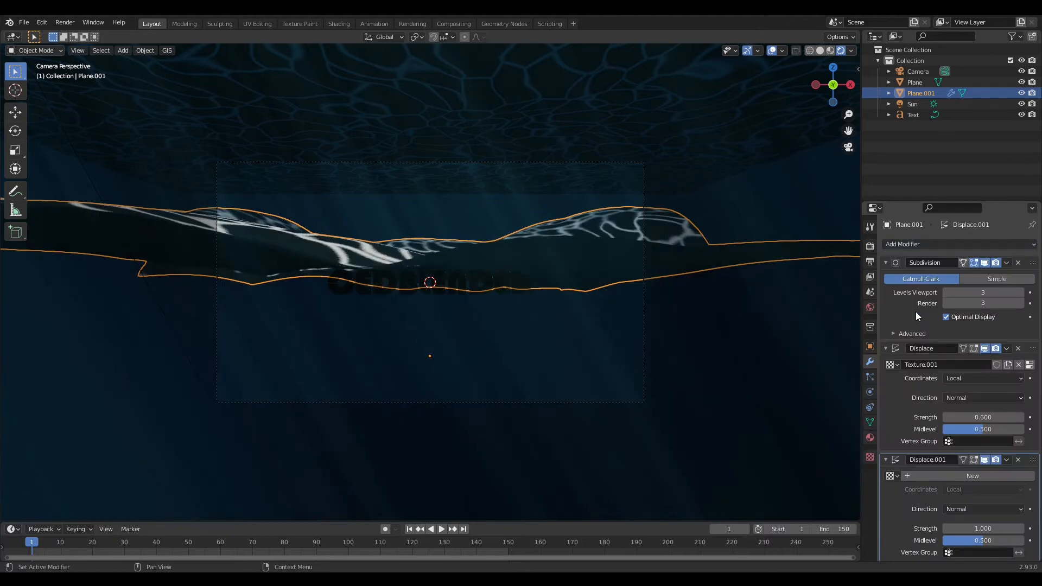
left_click(962, 476)
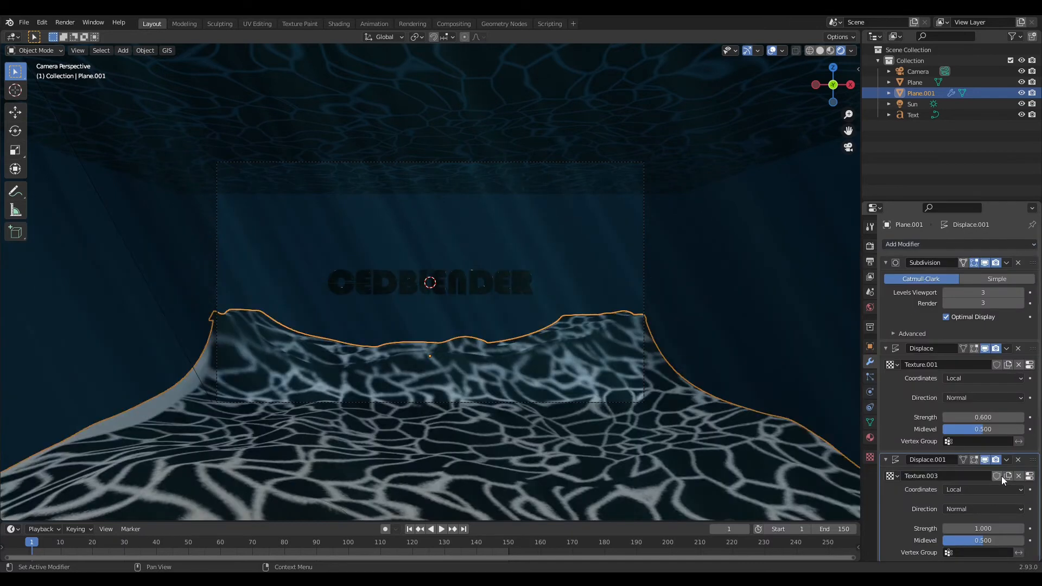
left_click(1030, 476)
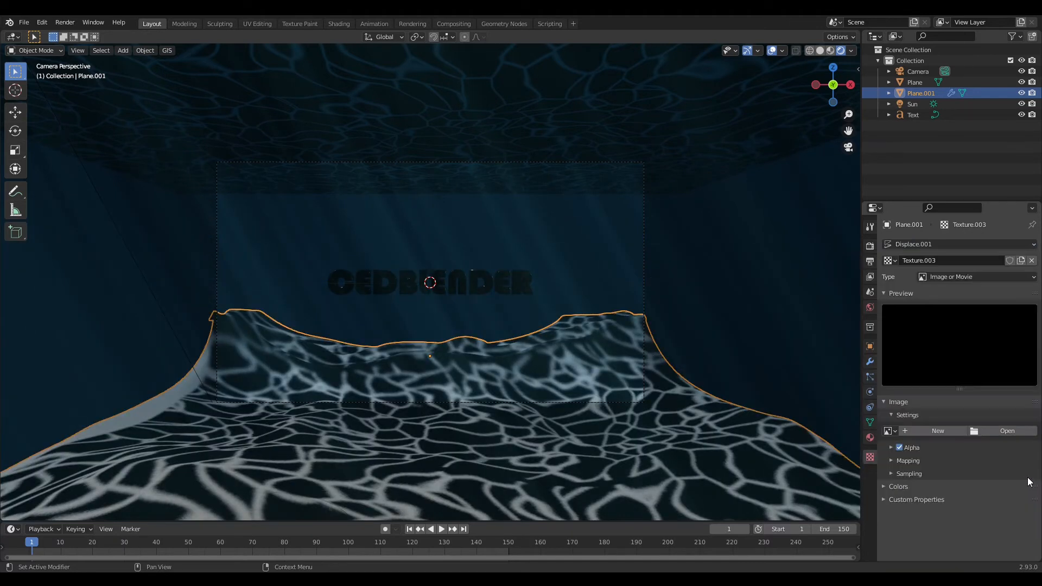
left_click(981, 277)
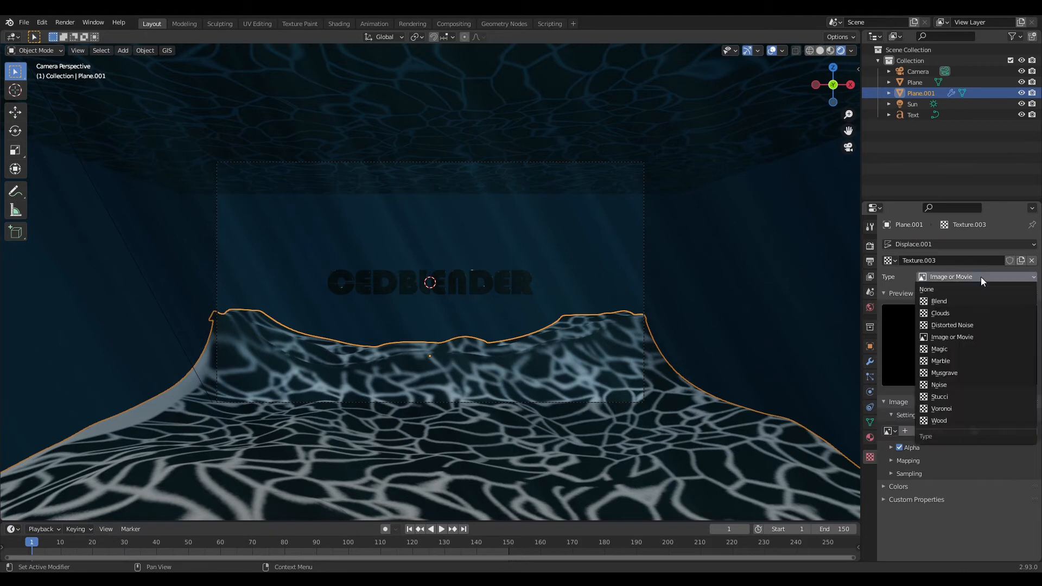
left_click(958, 311)
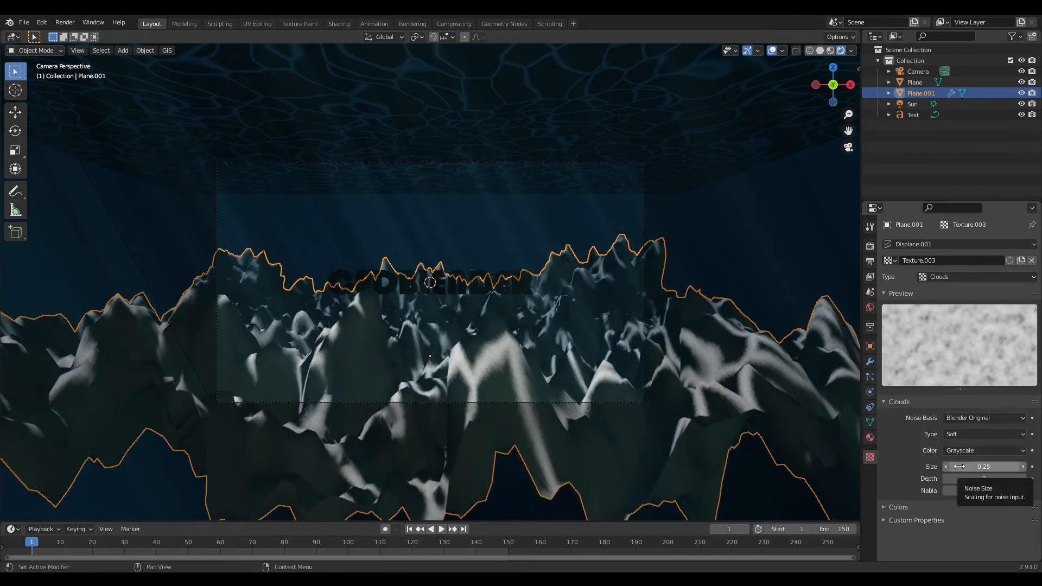
- Set the second Displace modifier's strength to -0.1 and inspect the floor's surface detail in solid view
left_click(870, 359)
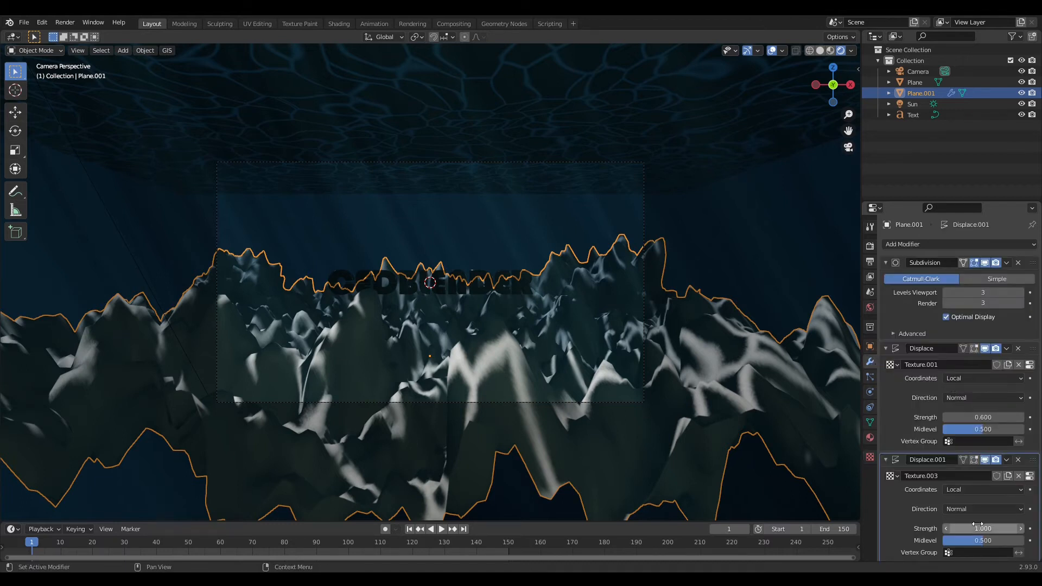
left_click_drag(983, 528, 961, 528)
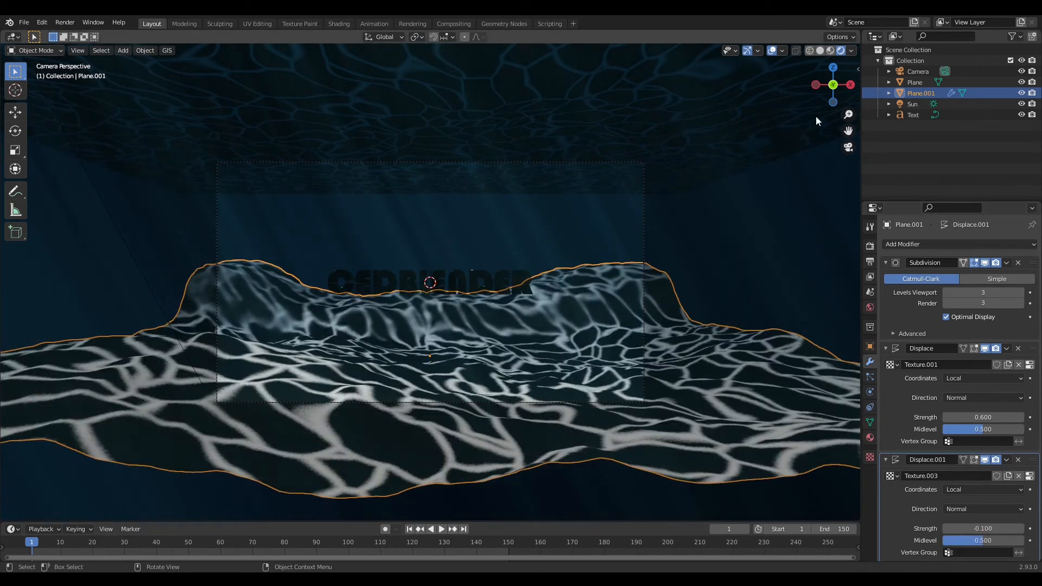
left_click(820, 52)
mouse_move(571, 302)
middle_mouse_down()
mouse_move(440, 381)
mouse_move(465, 396)
mouse_move(570, 365)
mouse_move(482, 371)
mouse_move(493, 360)
mouse_move(606, 357)
middle_mouse_up()
scroll(513, 377, "down", 6)
scroll(607, 353, "up", 8)
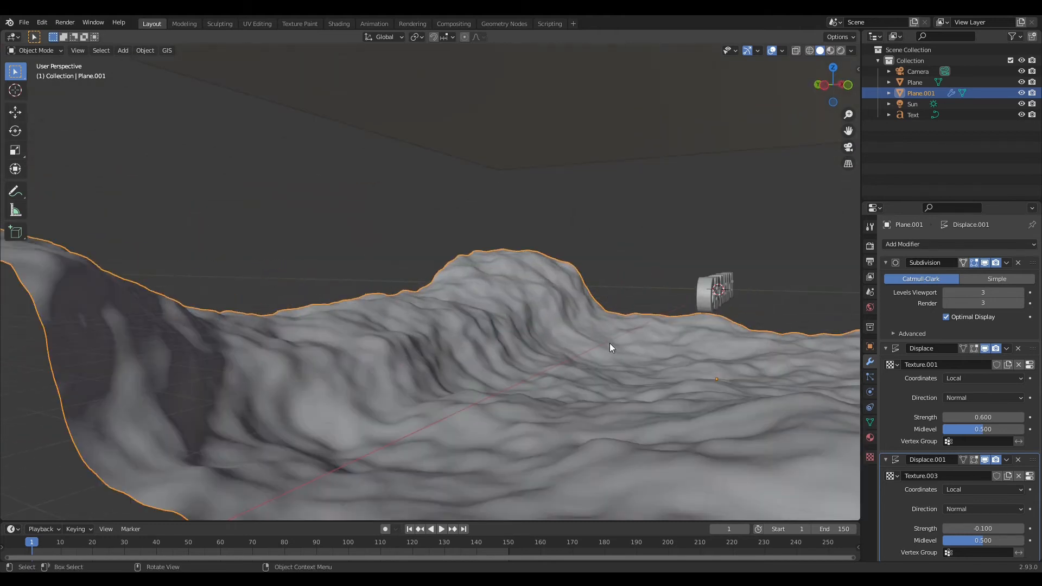
- Set the second Displace modifier's strength to 0.05 and check the terrain through the camera
double_click(982, 528)
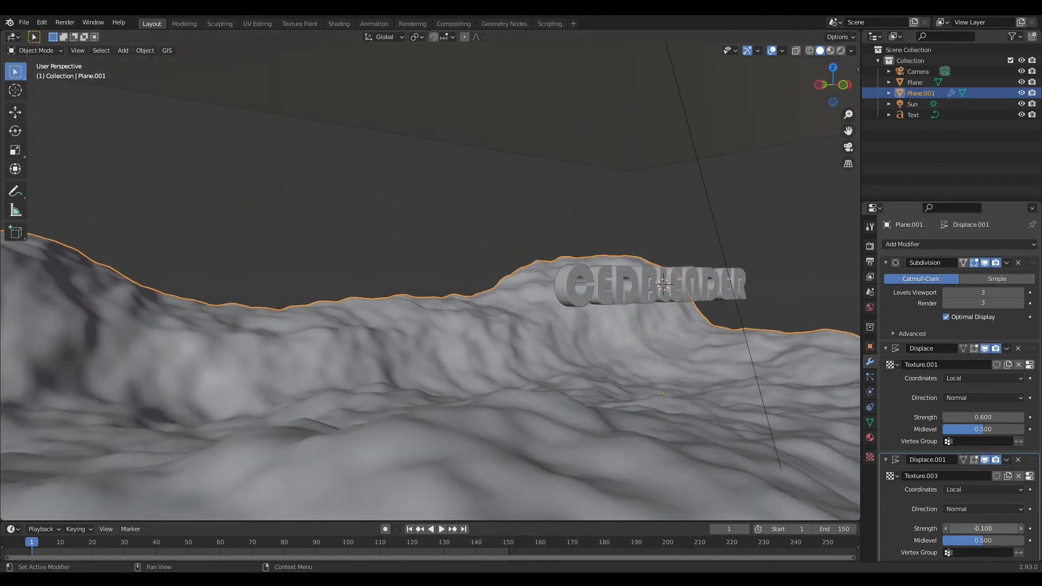
type(".0")
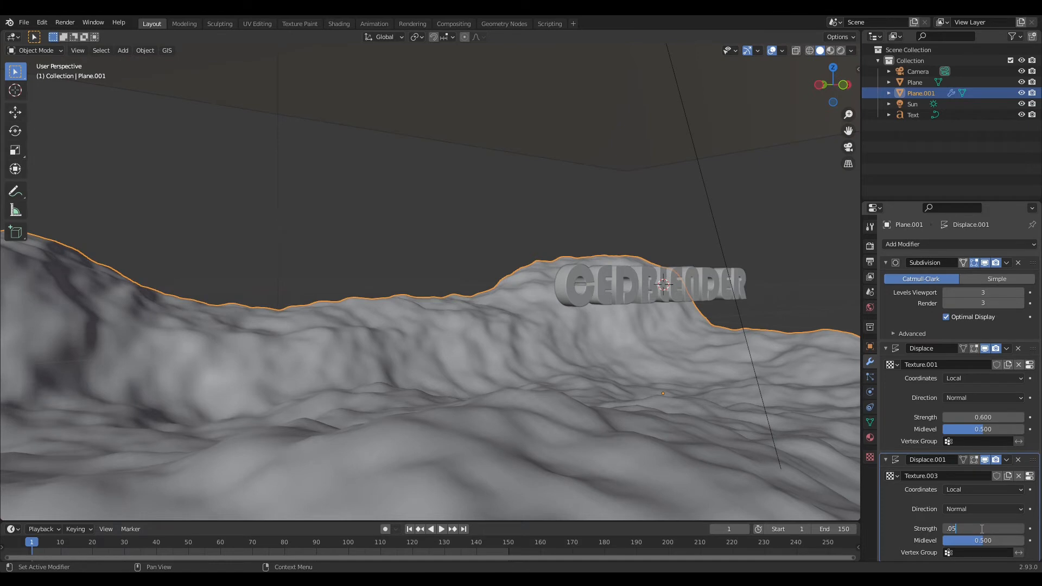
type("5")
key("Return")
scroll(542, 382, "down", 6)
middle_click_drag(541, 383, 564, 384)
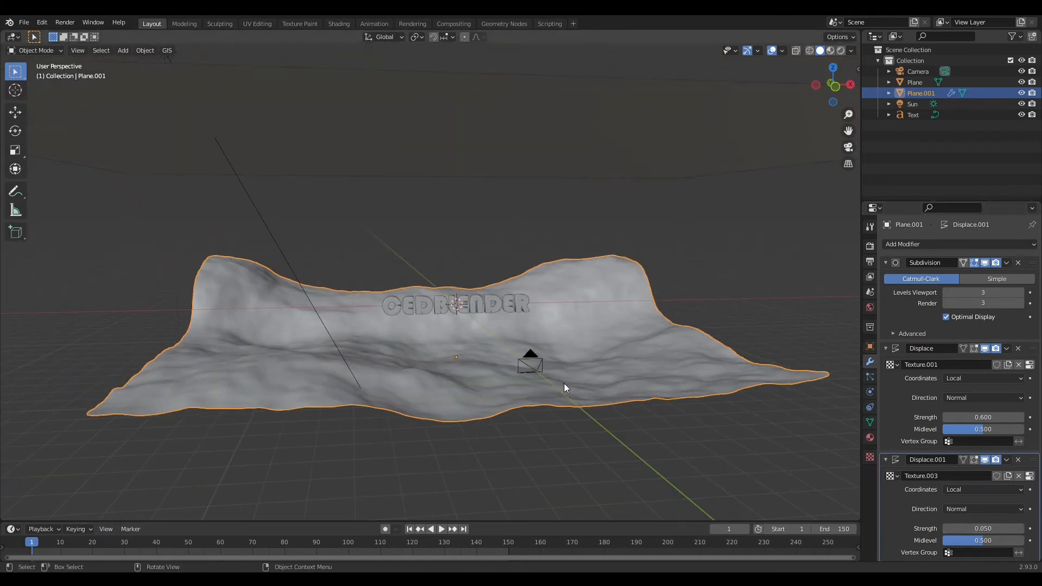
key("KP_0")
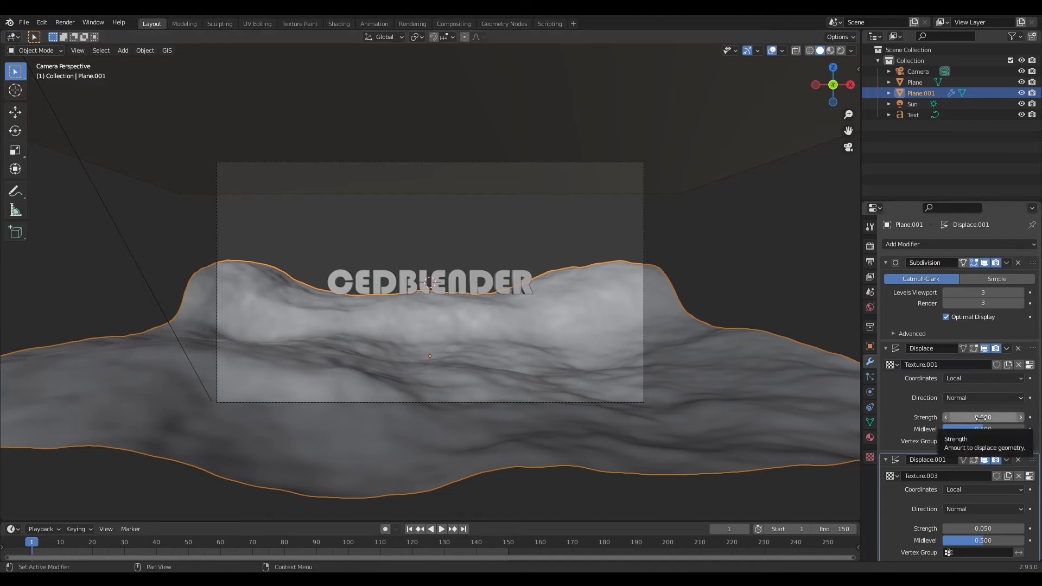
- Try a strength of 0.4 on the first Displace modifier, compare it in rendered view, and settle on 0.5
left_click(945, 416)
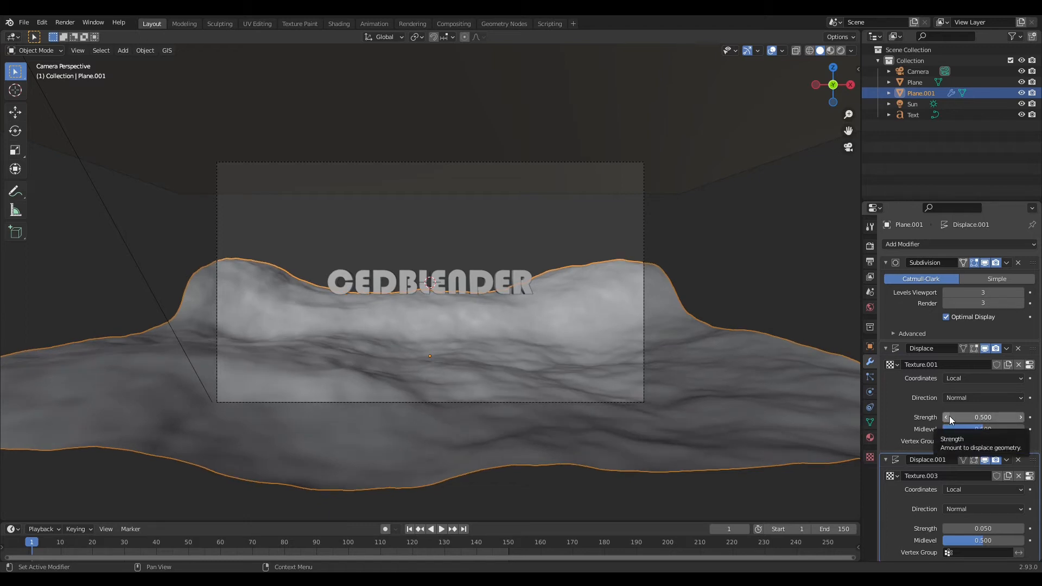
left_click(945, 417)
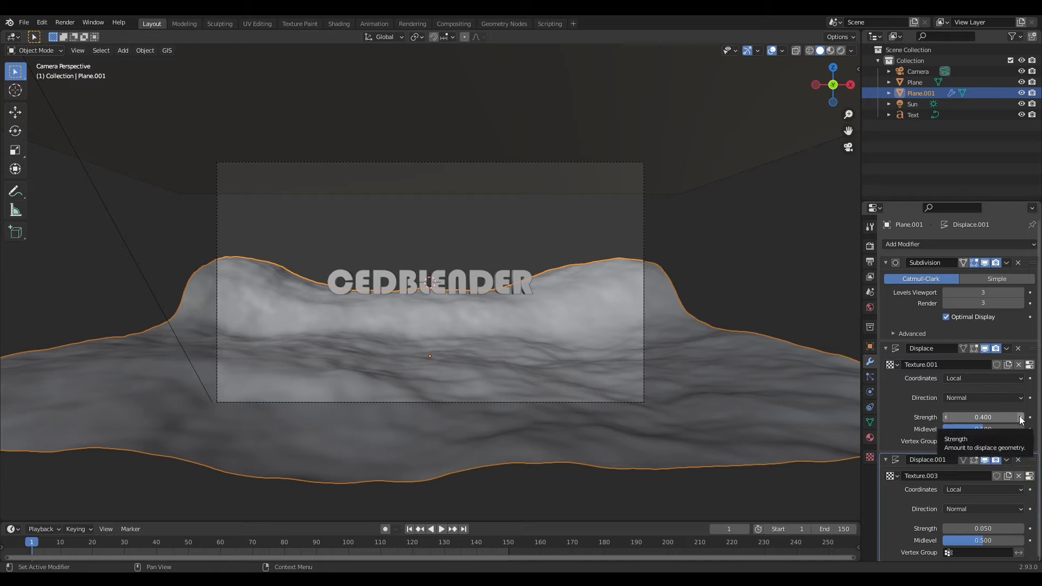
left_click(841, 50)
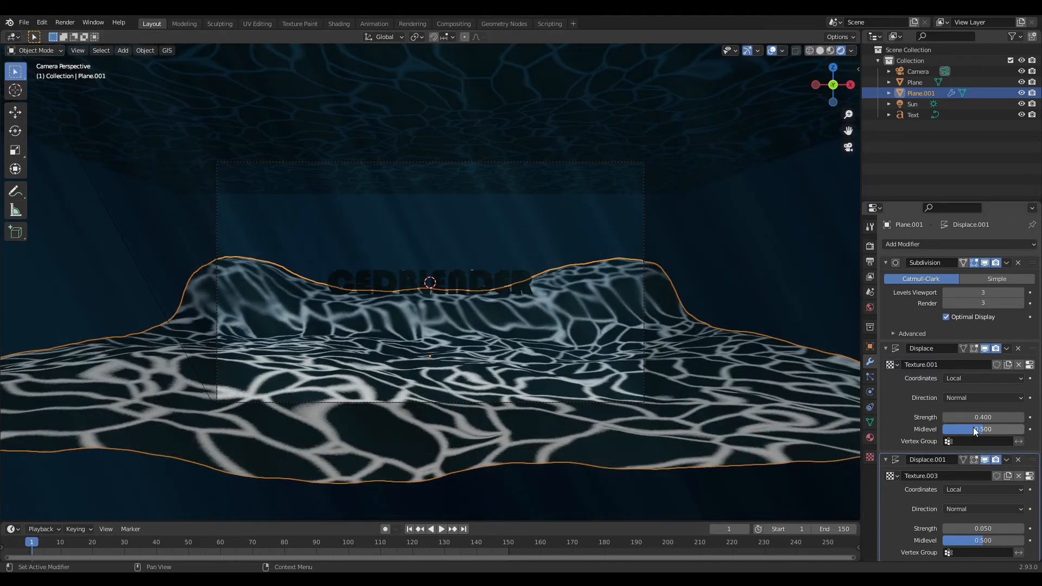
left_click(1023, 417)
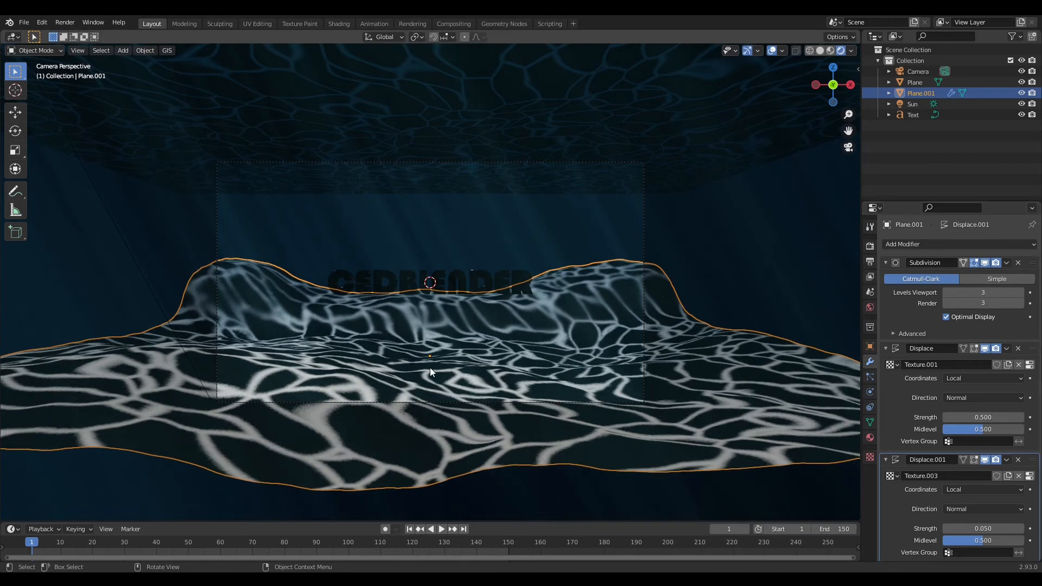
- Set the second Displace modifier's strength to 0.1 and select the overhead water-pattern plane
left_click(985, 527)
type("0.05")
key("Return")
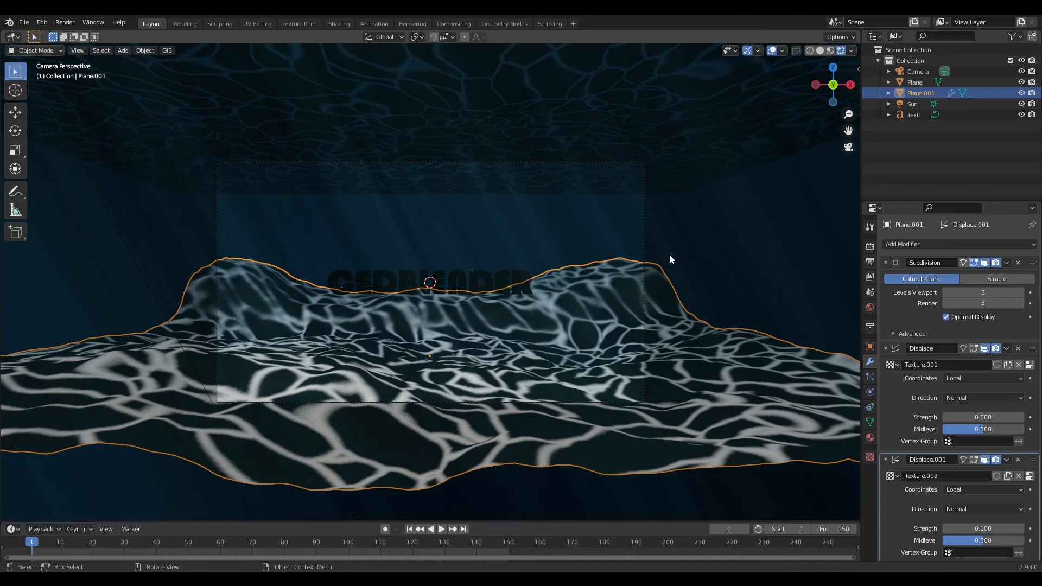
left_click(669, 180)
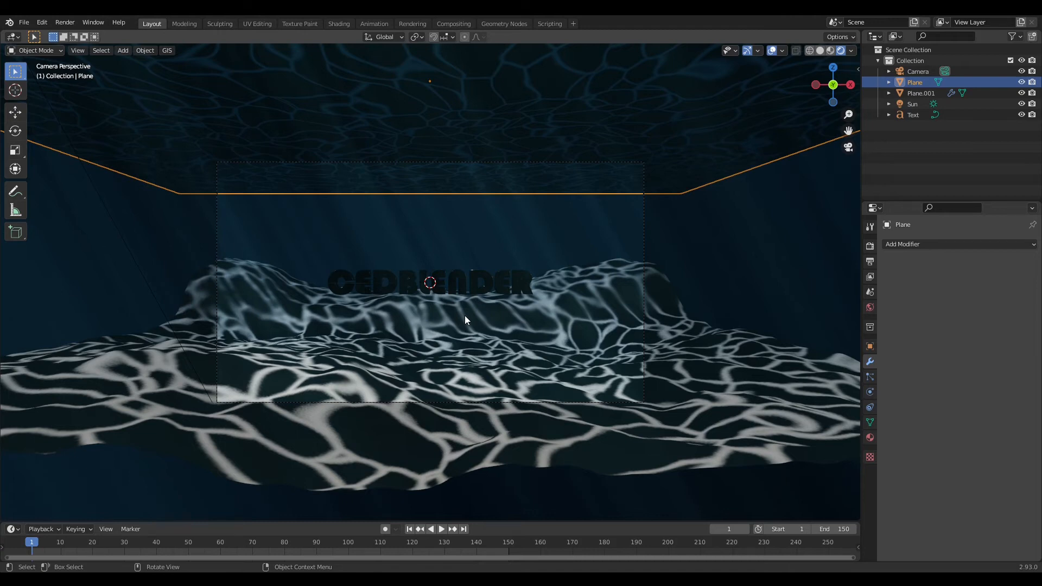
- Raise the overhead water-pattern plane by about 4.14 m along the Z axis
key("g")
key("z")
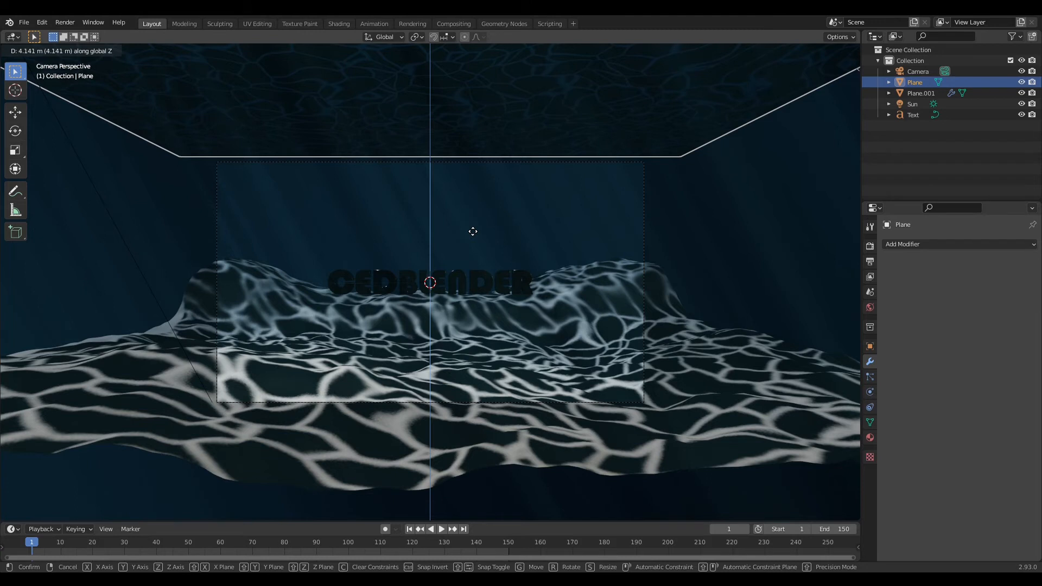
left_click(473, 231)
- Widen the water-pattern plane's mesh along the X axis by a factor of about 1.09 in Edit Mode
key("Tab")
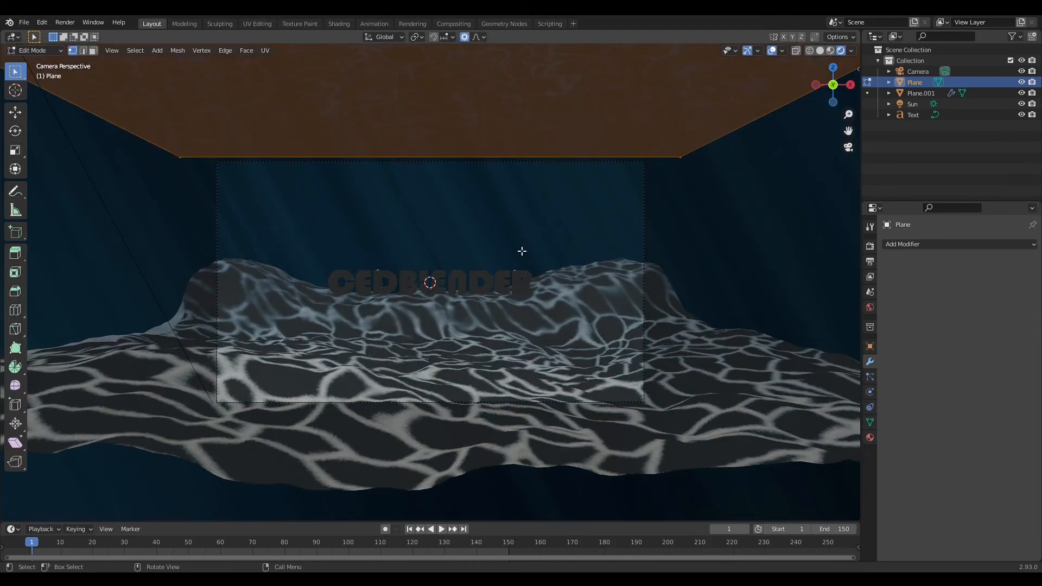
key("s")
key("x")
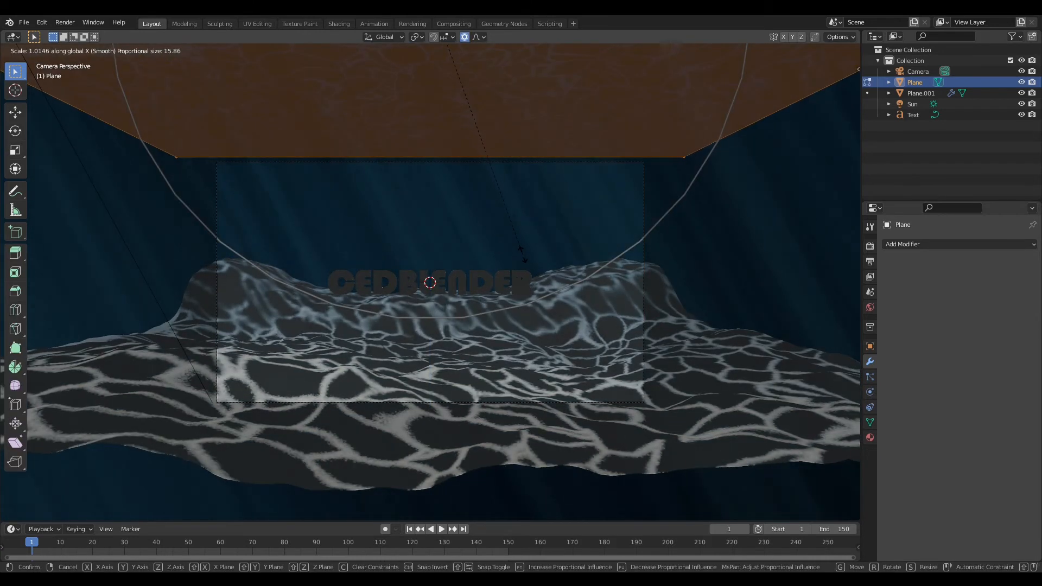
left_click(532, 267)
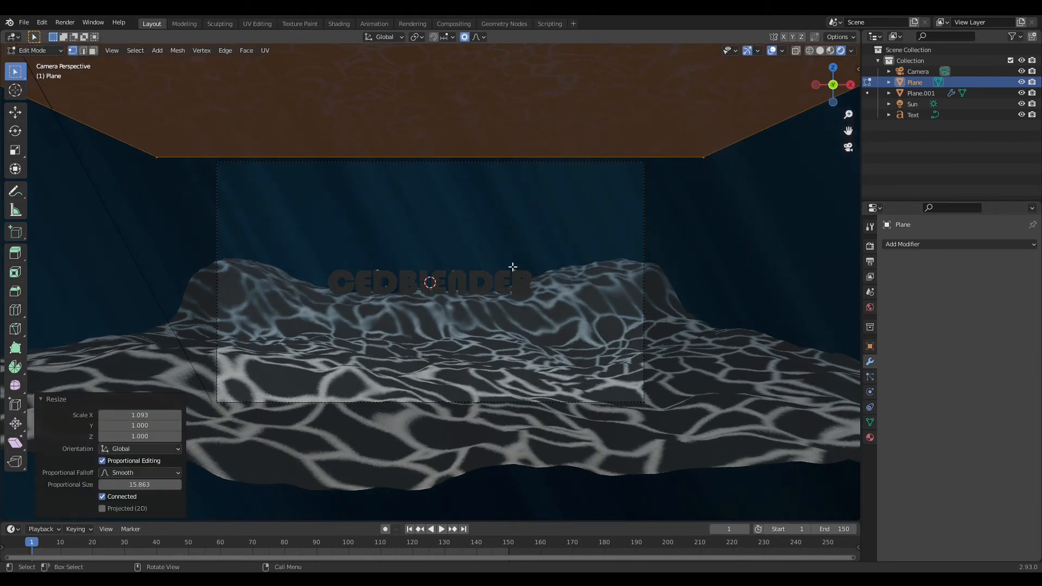
key("Tab")
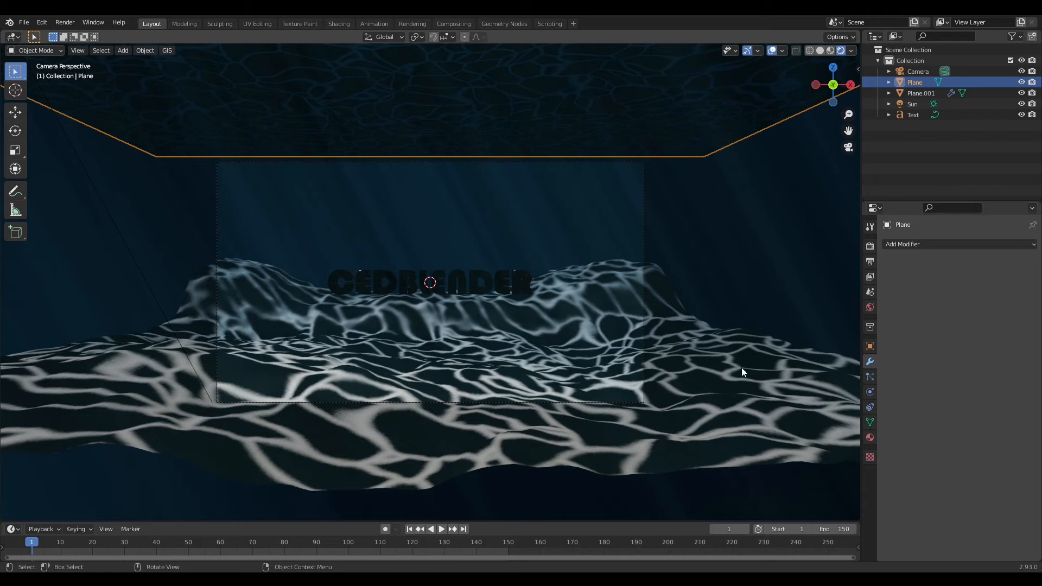
- Select the displaced sea floor and create a new material for it in the Shading workspace
left_click(699, 370)
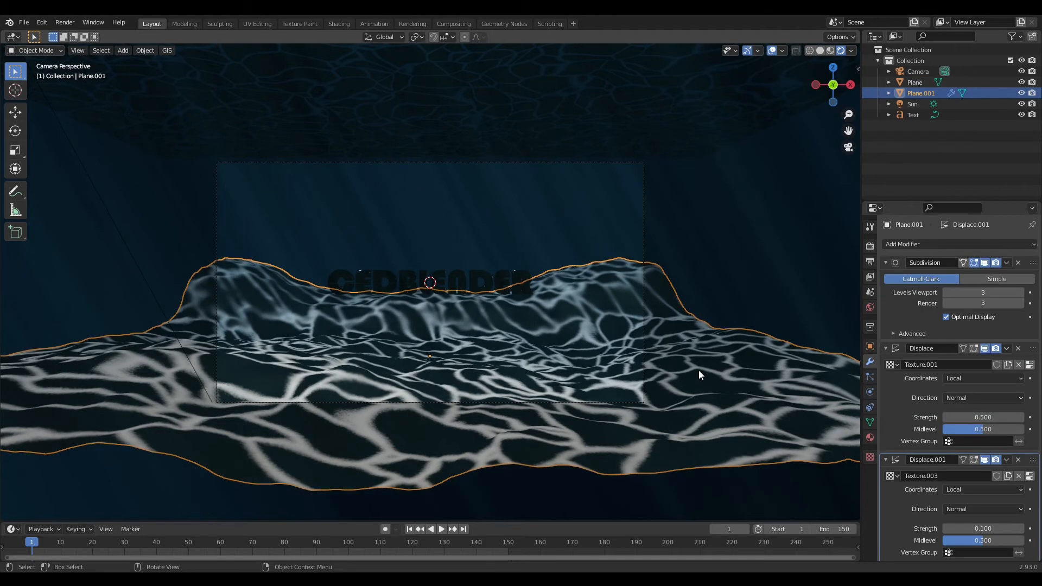
left_click(341, 22)
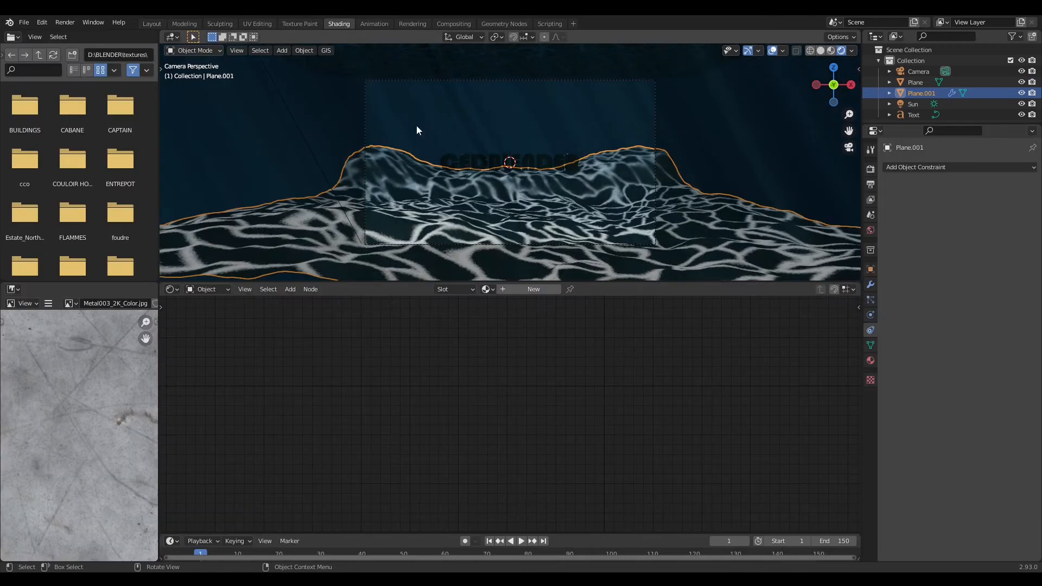
left_click(527, 289)
middle_click_drag(764, 374, 667, 446)
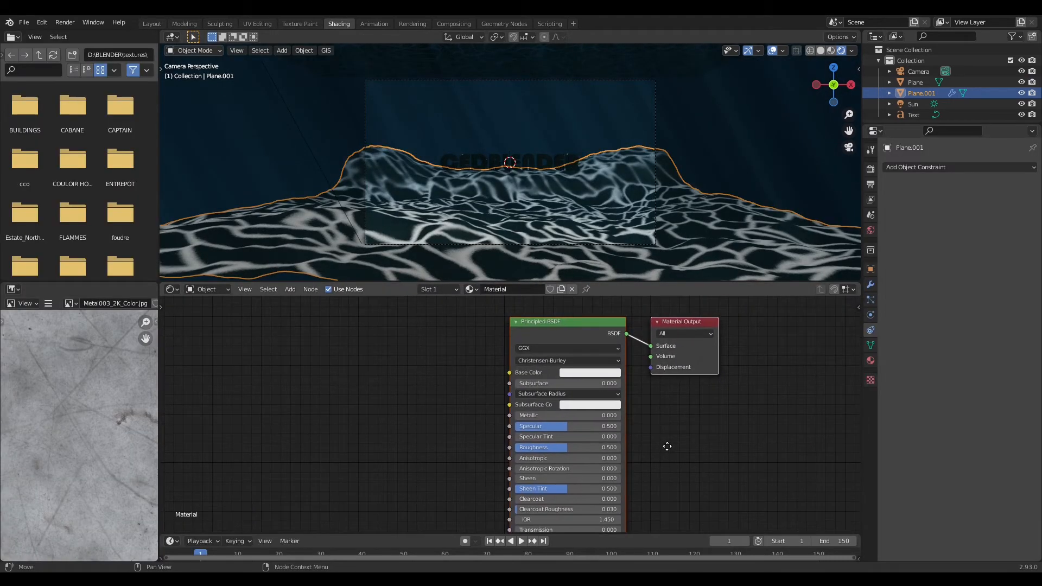
- Set the sea floor material's base color to a dark, muted sandy yellow-brown
left_click(596, 371)
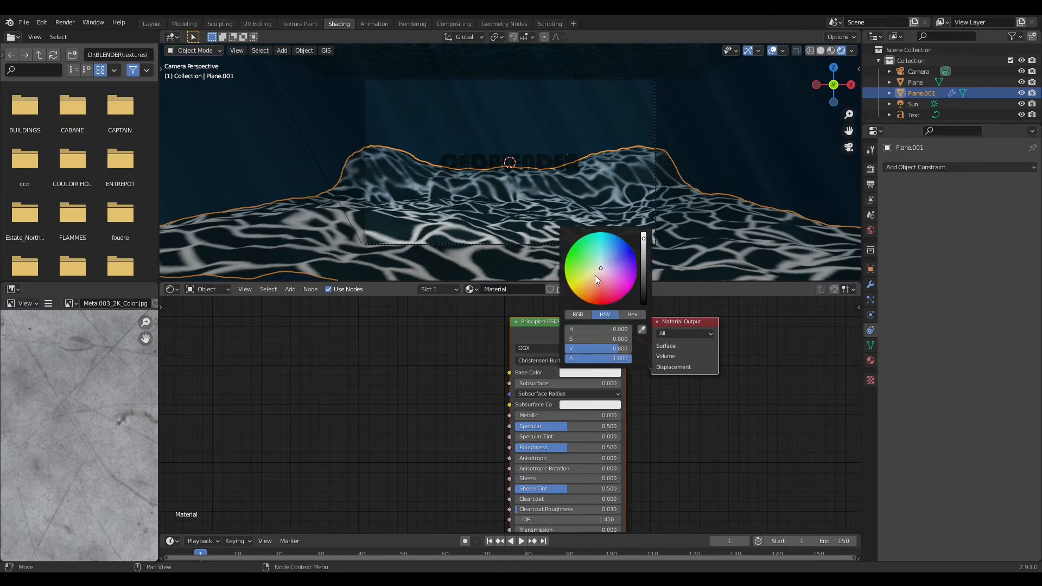
left_click_drag(595, 275, 587, 291)
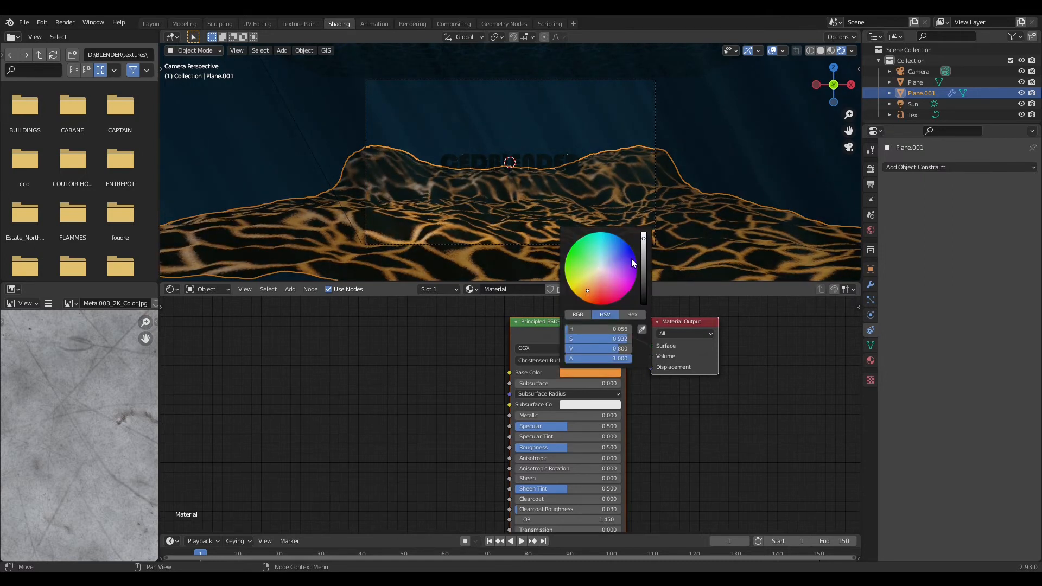
scroll(631, 262, "down", 6)
left_click_drag(587, 293, 596, 281)
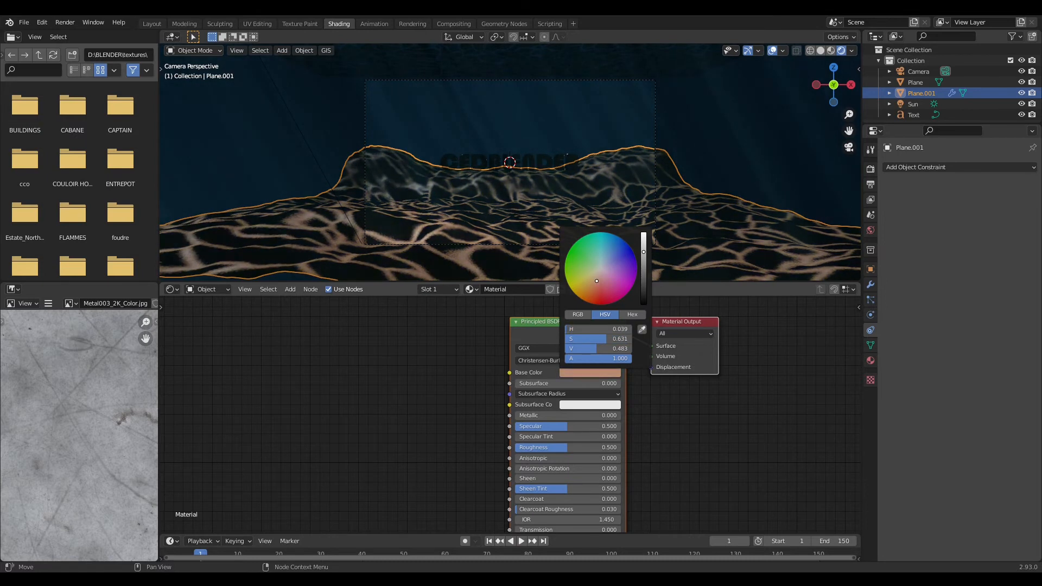
scroll(643, 263, "down", 5)
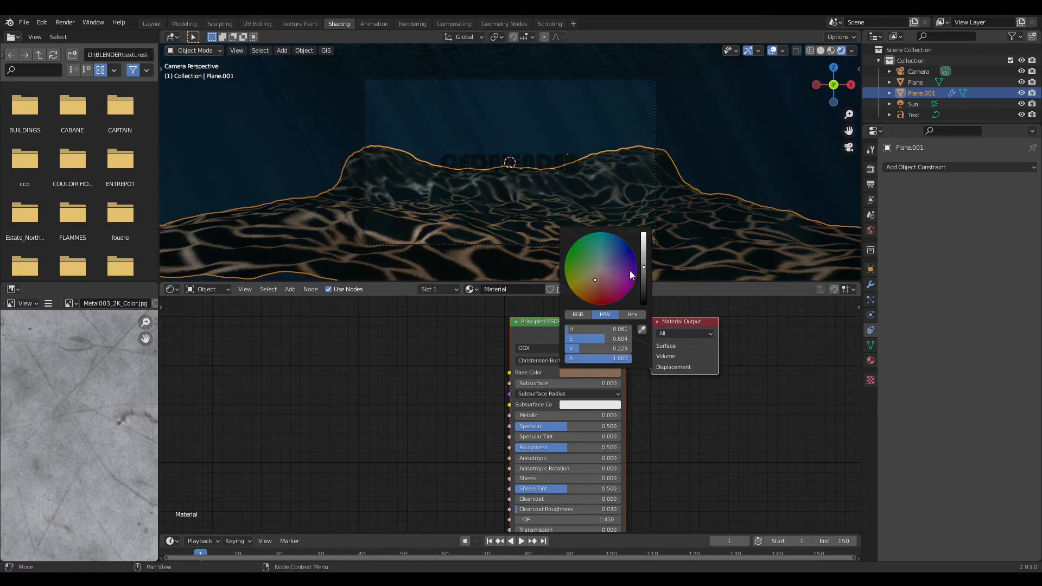
left_click_drag(595, 280, 592, 278)
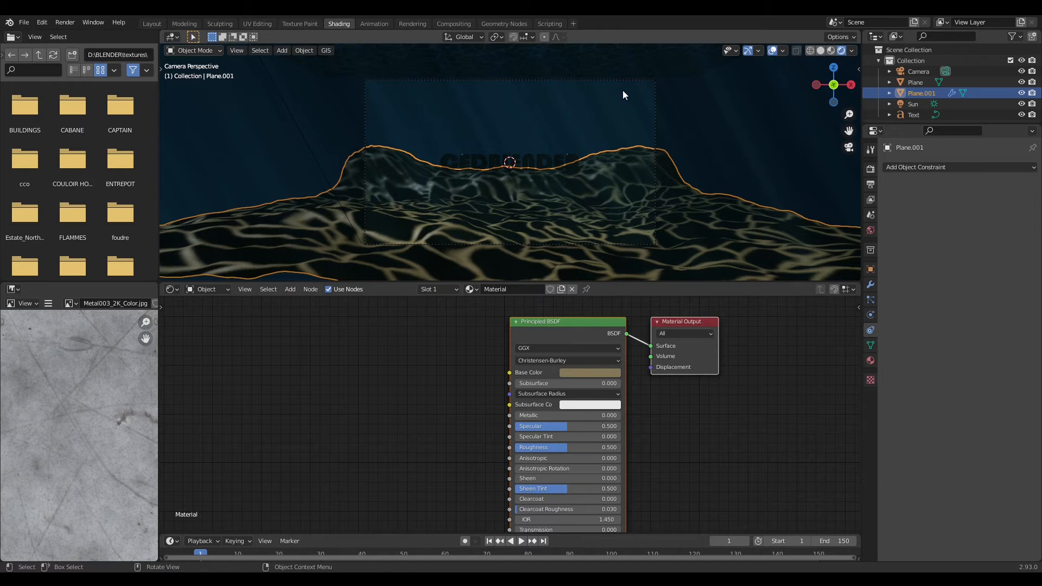
- Select the overhead water-pattern plane and add a second Noise Texture node above its existing node chain
left_click(646, 66)
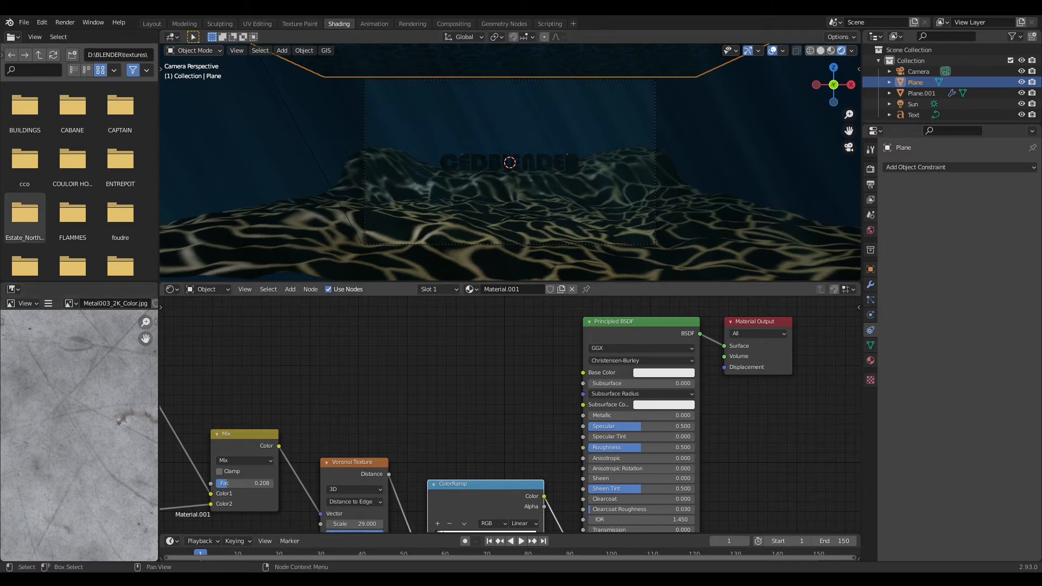
middle_click_drag(488, 212, 483, 265)
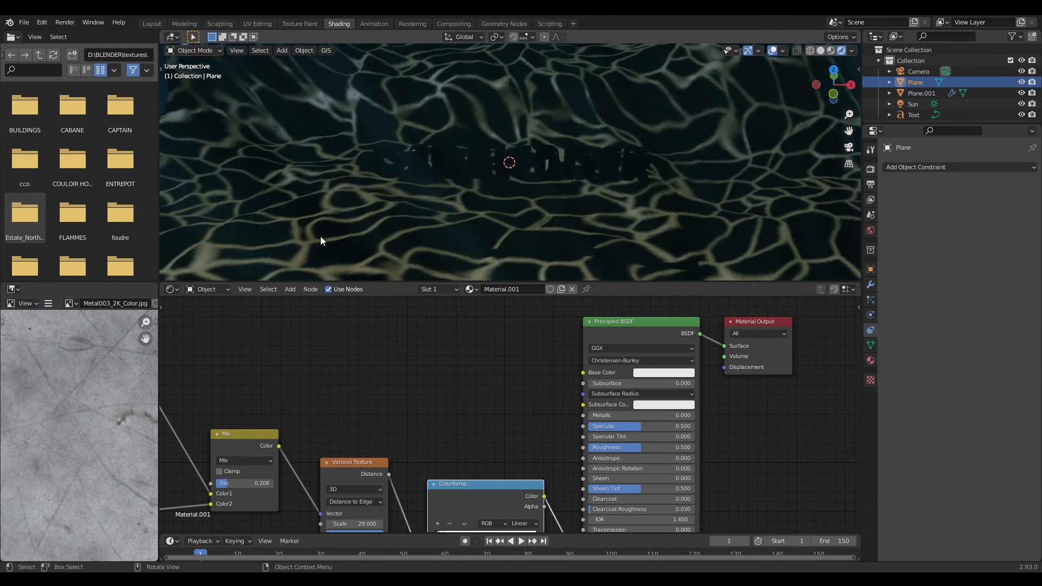
scroll(499, 414, "down", 3)
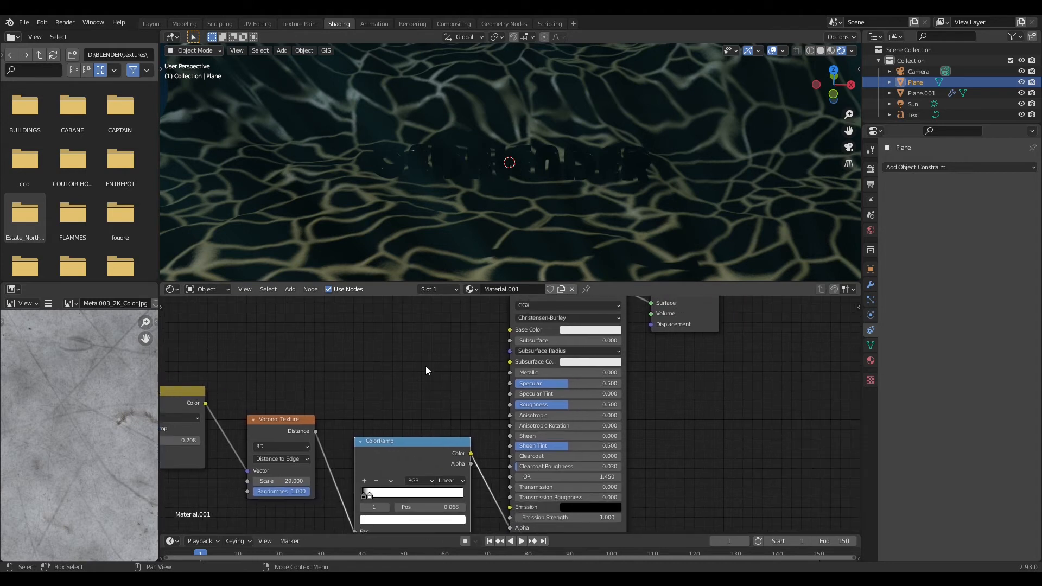
middle_click_drag(418, 373, 444, 376)
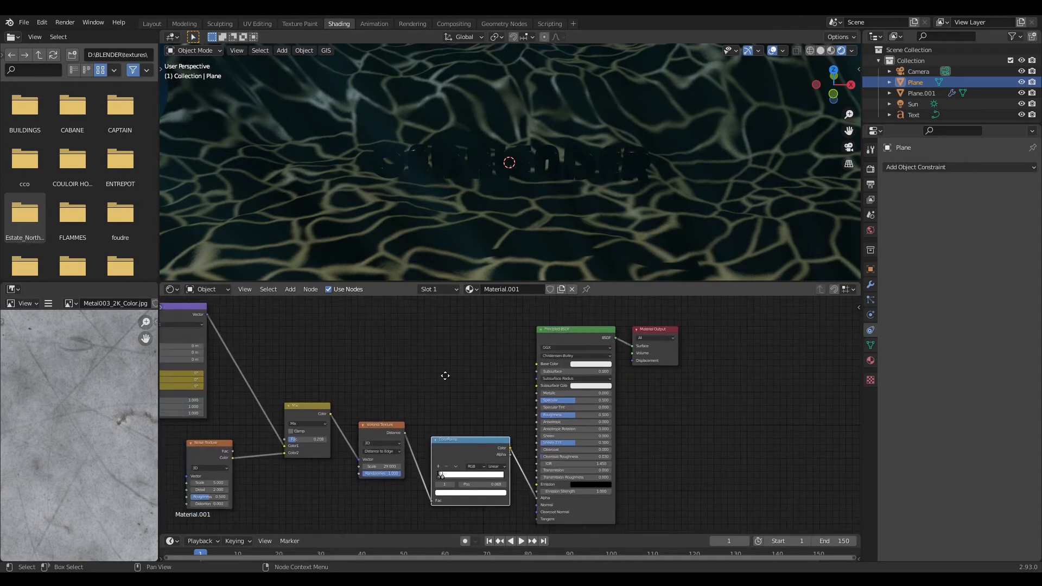
left_click(289, 290)
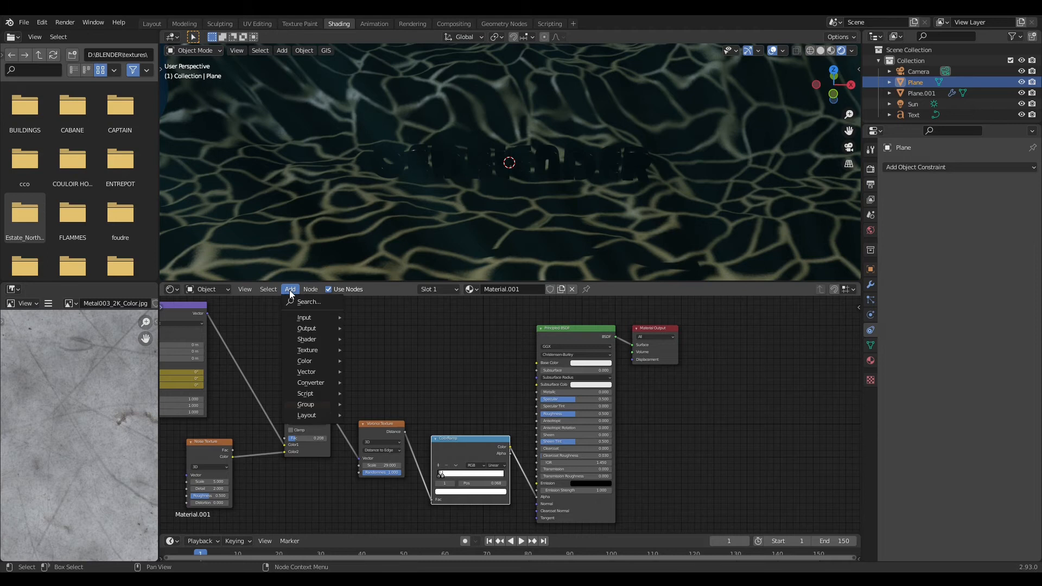
mouse_move(320, 350)
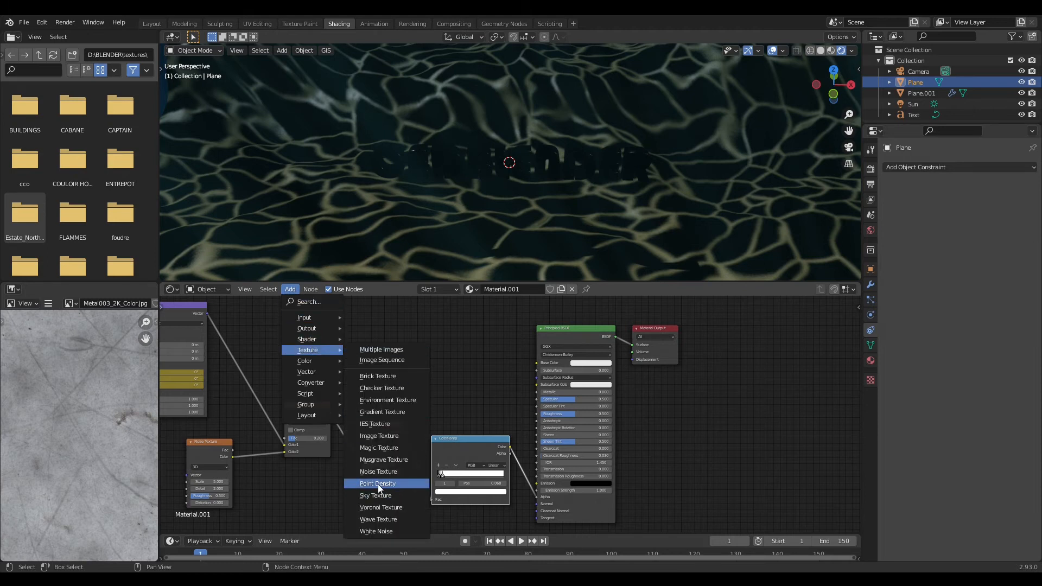
left_click(380, 508)
left_click(329, 318)
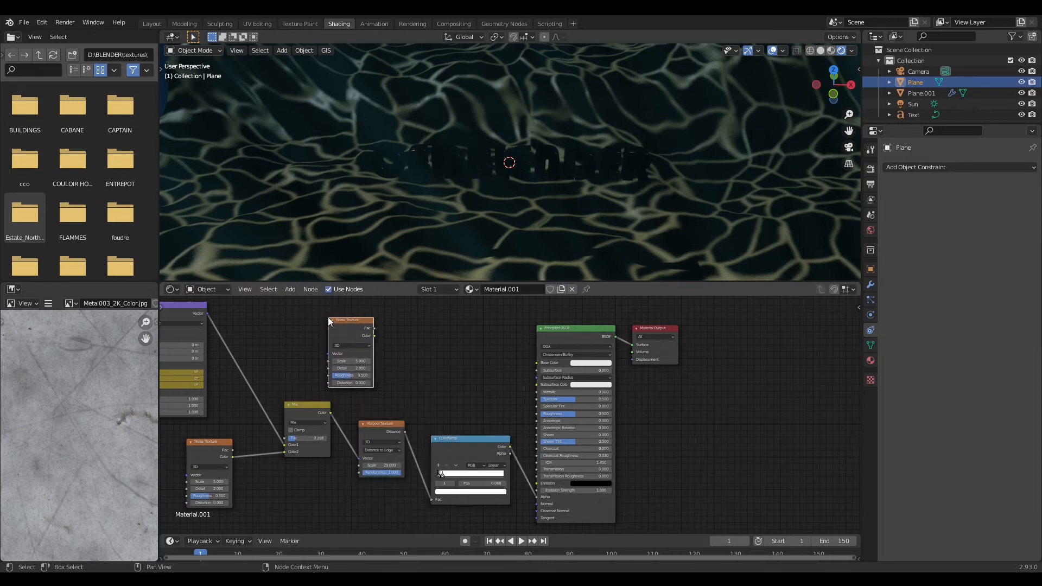
- Add a ColorRamp node beside the new Noise Texture and feed the noise output into its Fac input
left_click(295, 291)
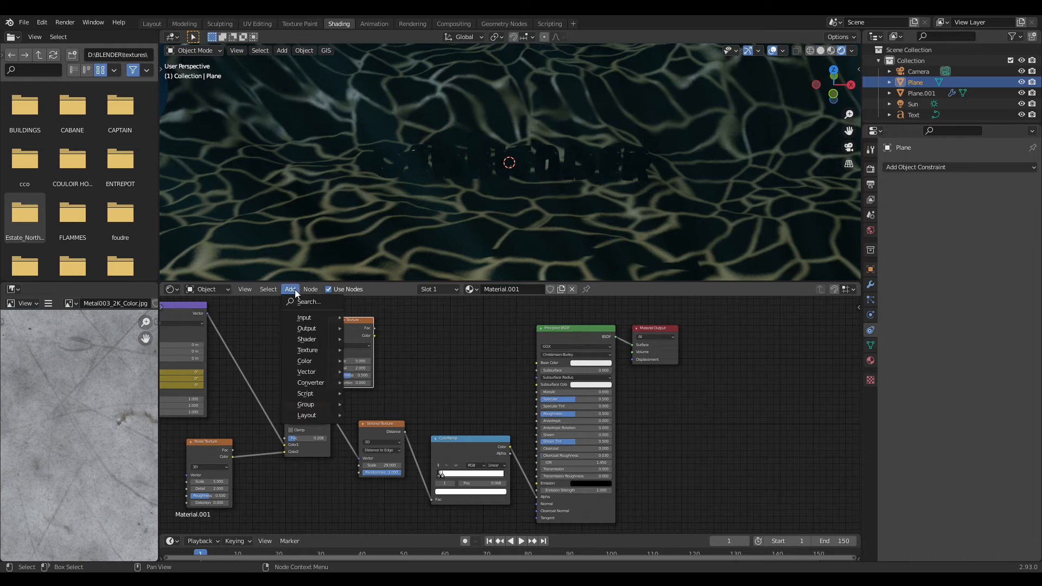
mouse_move(312, 360)
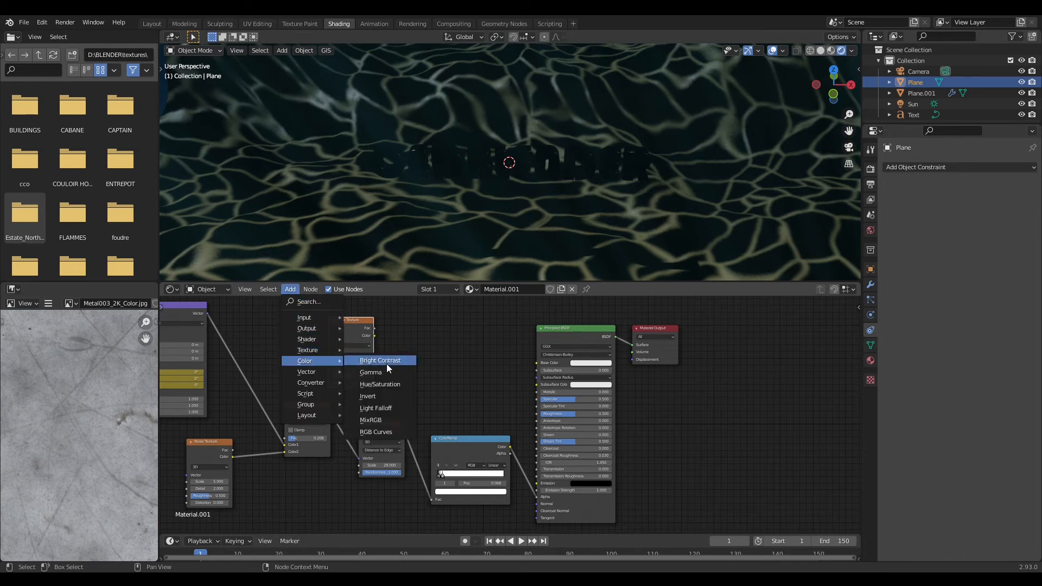
mouse_move(307, 384)
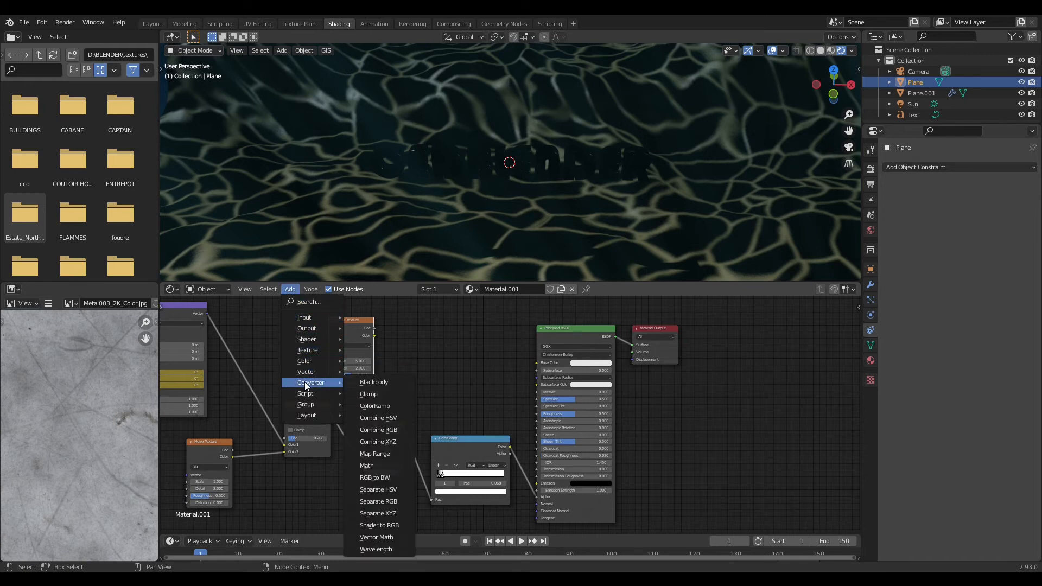
left_click(387, 412)
left_click(387, 313)
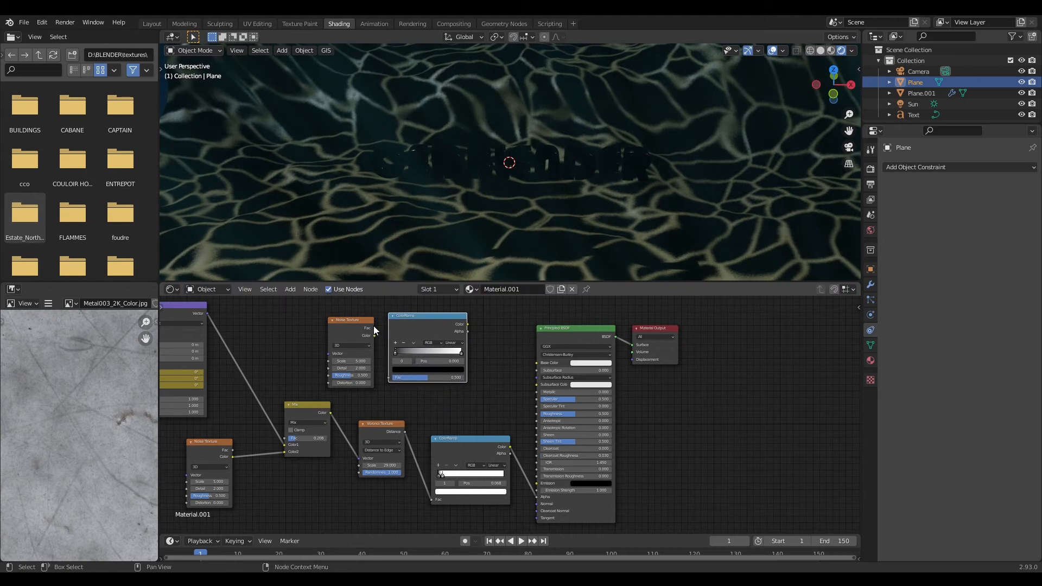
left_click_drag(374, 327, 389, 376)
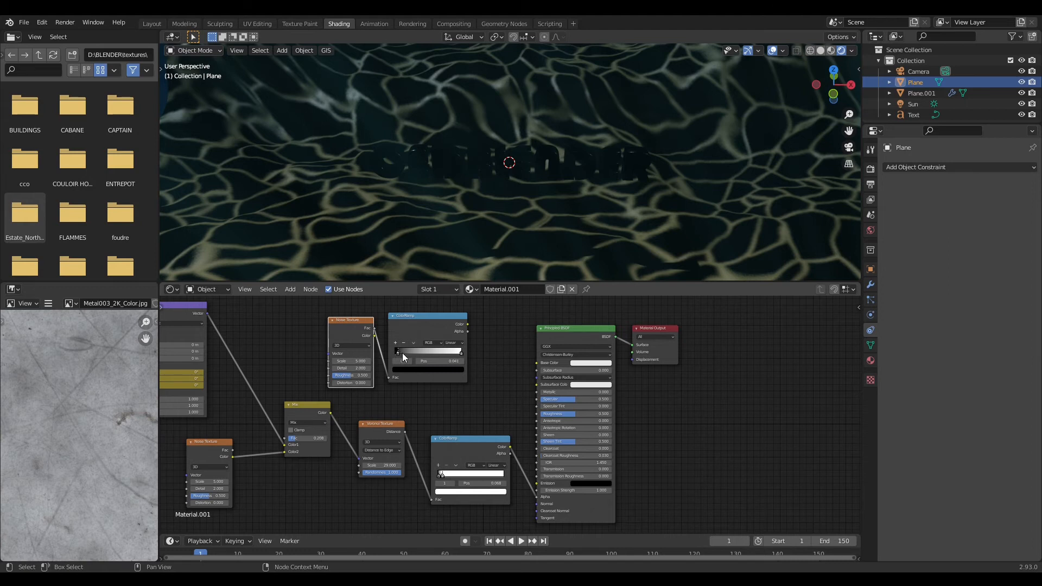
- Bring the new ColorRamp's black and white stops close together near the middle and set the new Noise Texture's scale to 450
left_click_drag(461, 353, 450, 356)
left_click_drag(354, 321, 294, 314)
left_click_drag(428, 317, 367, 317)
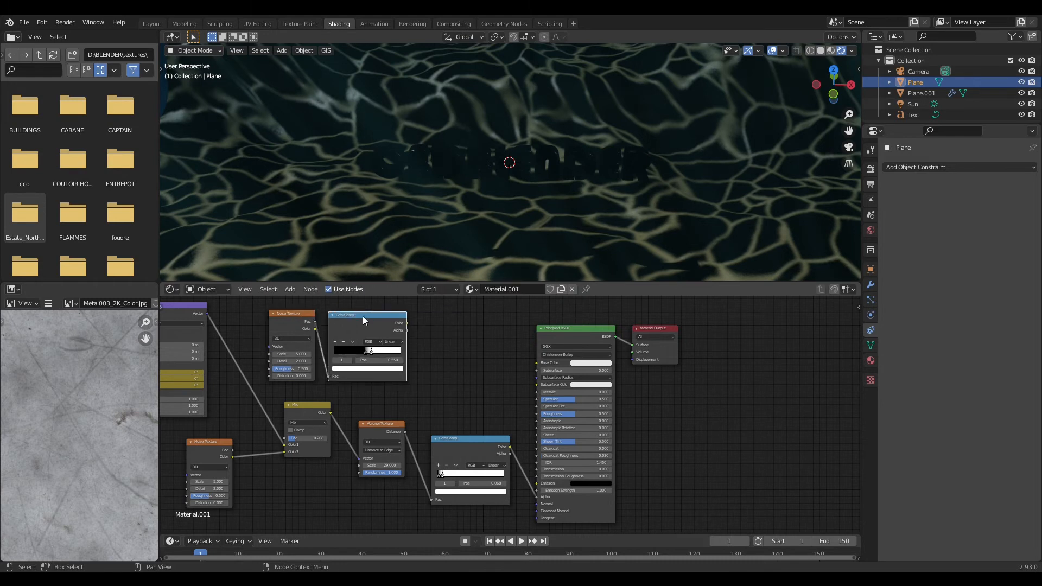
left_click(292, 355)
type("450")
key("Return")
- Add a MixRGB node and, after making room, insert it between the Voronoi ColorRamp and the Principled BSDF's Alpha input
left_click(289, 288)
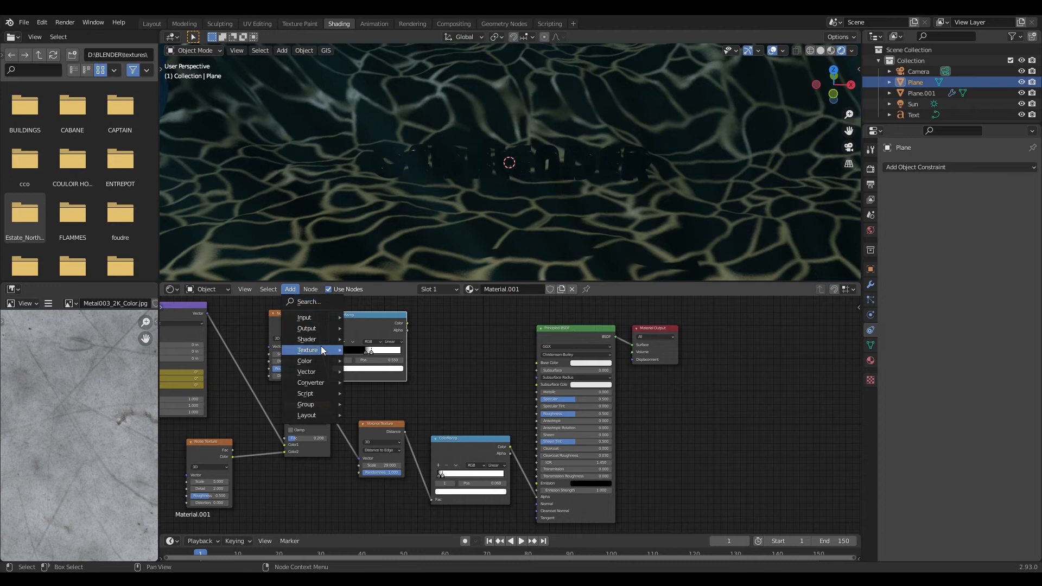
mouse_move(315, 362)
left_click(379, 415)
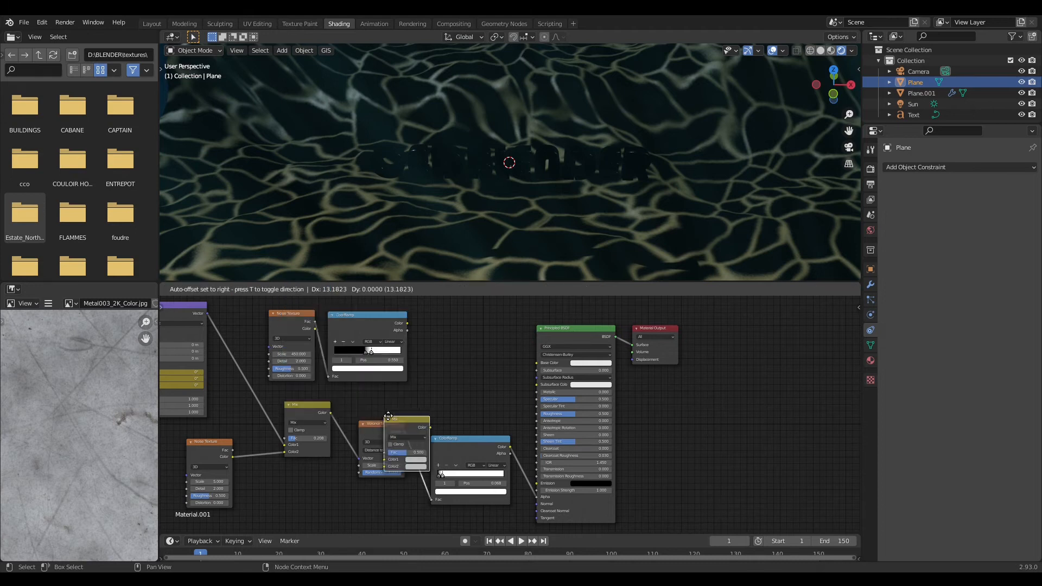
left_click(474, 344)
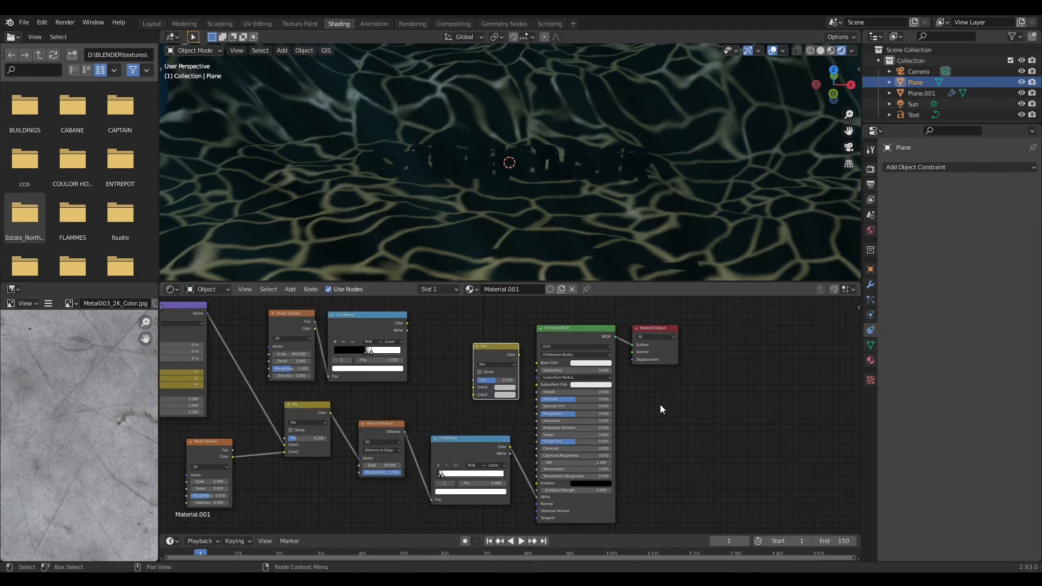
left_click_drag(659, 334, 761, 334)
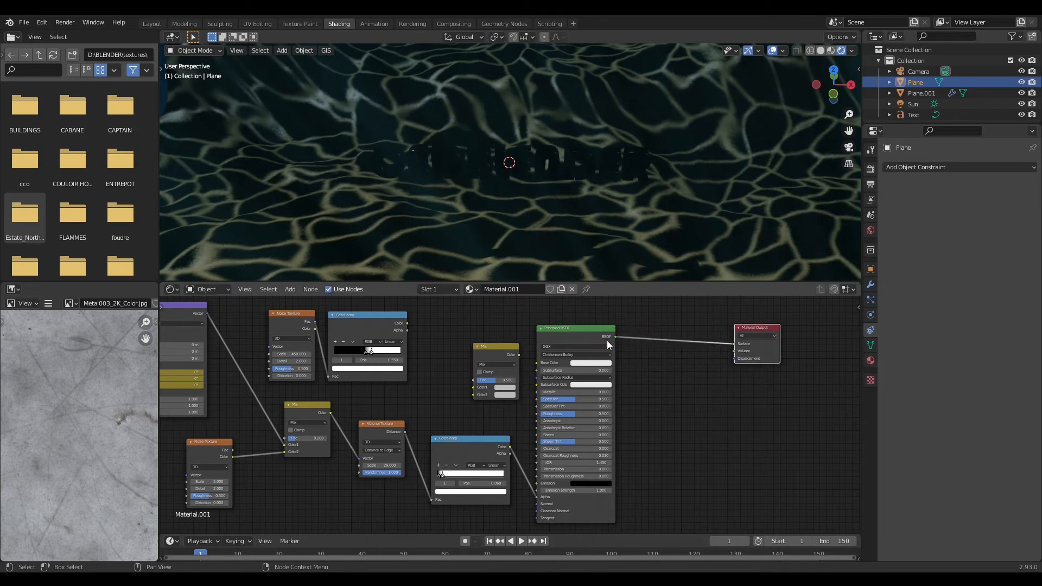
left_click_drag(608, 344, 701, 335)
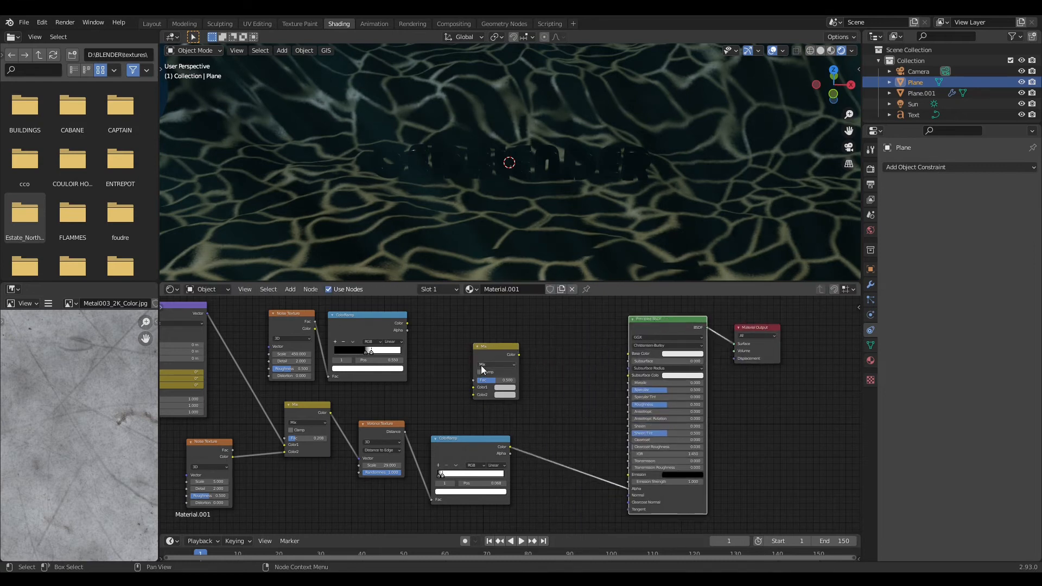
left_click_drag(497, 345, 570, 411)
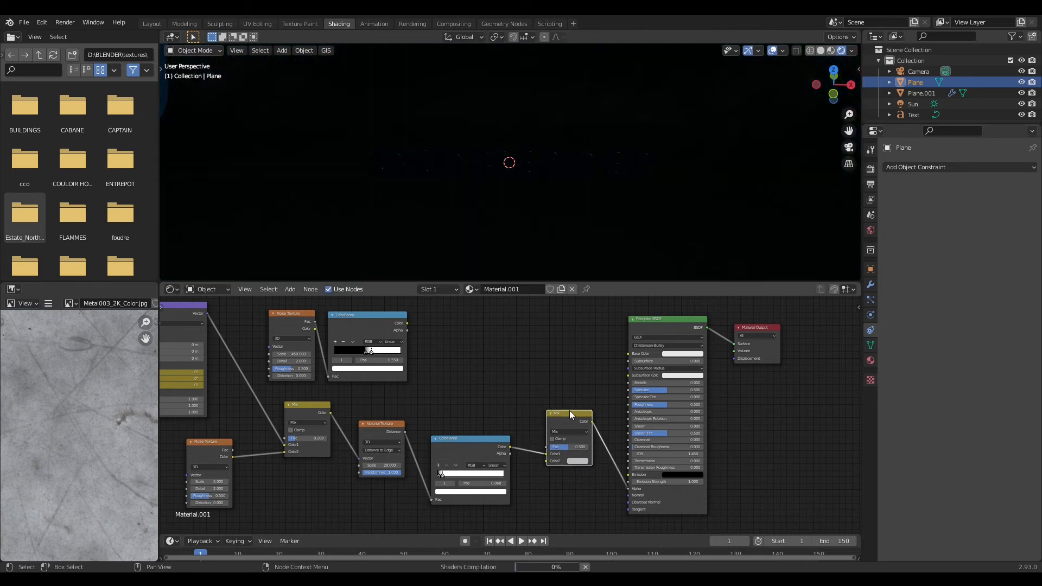
- Connect the noise ColorRamp's color to the Mix node's Color1 and the Voronoi ColorRamp's color to its Fac
scroll(488, 380, "down", 1)
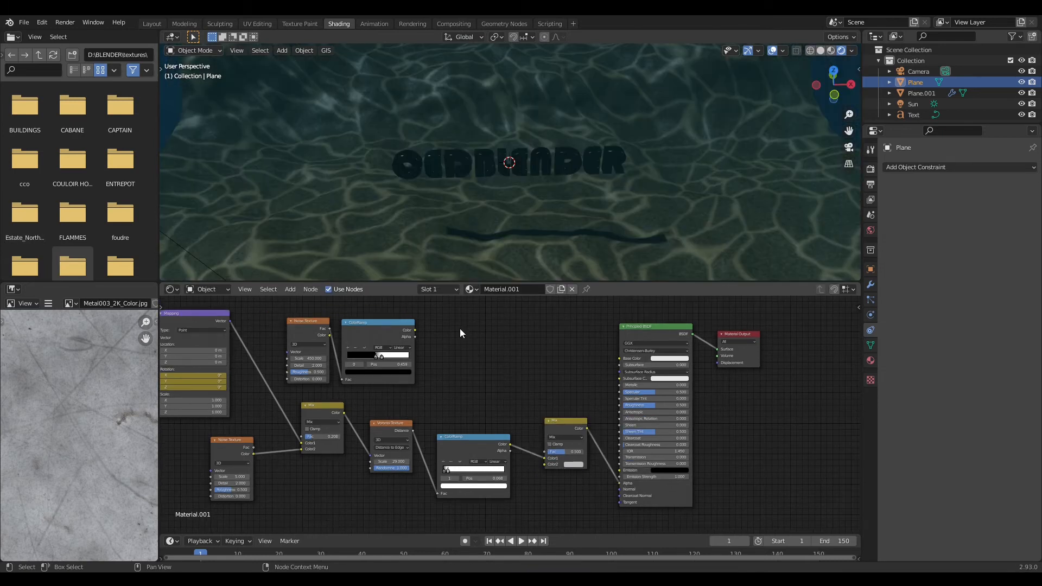
left_click_drag(417, 331, 549, 458)
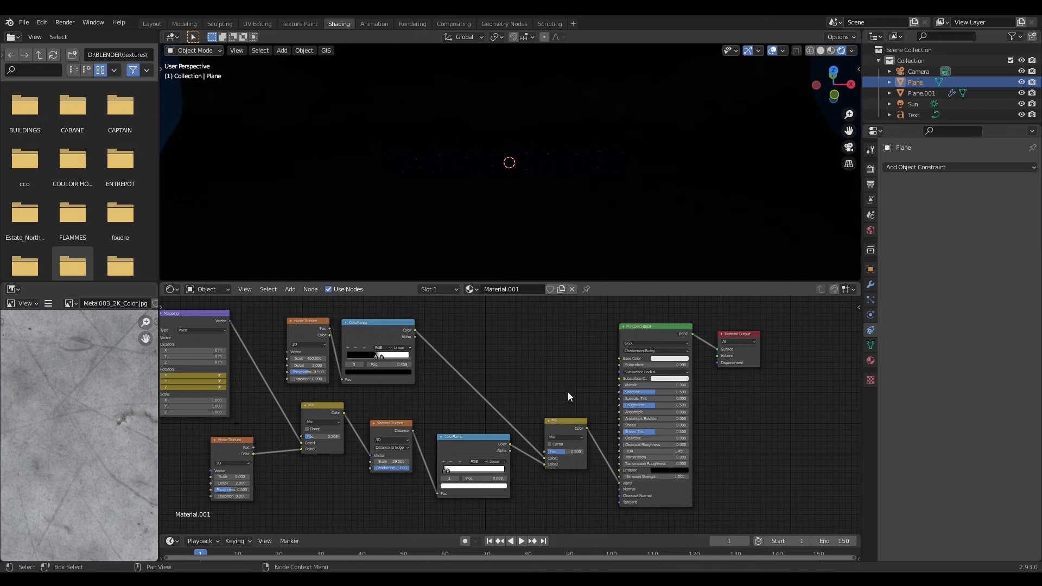
left_click_drag(510, 445, 547, 451)
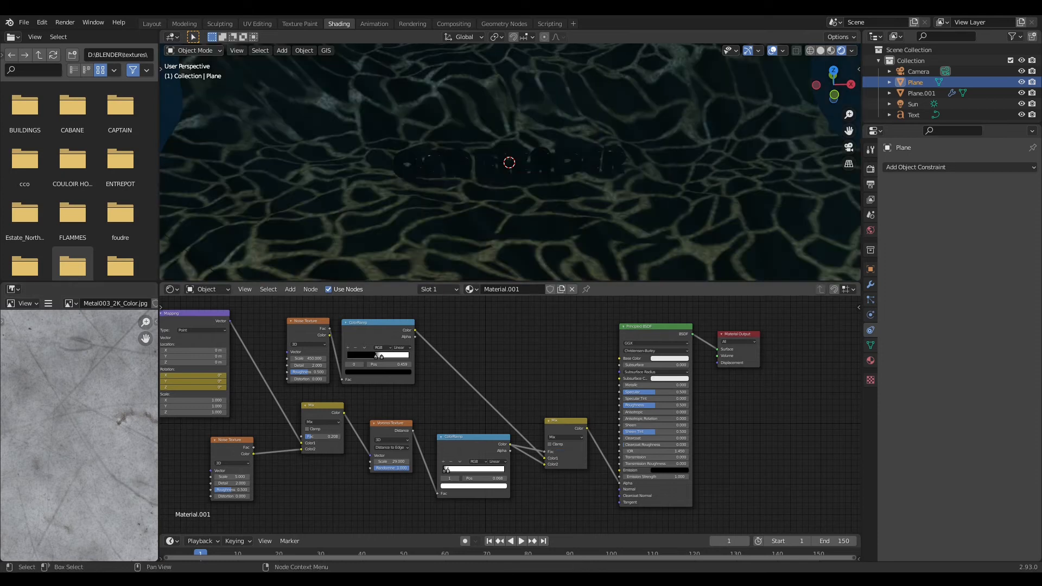
- Tighten the noise ColorRamp's transition by moving its white stop to position 0.491, close to the black stop
middle_click_drag(448, 214, 477, 213)
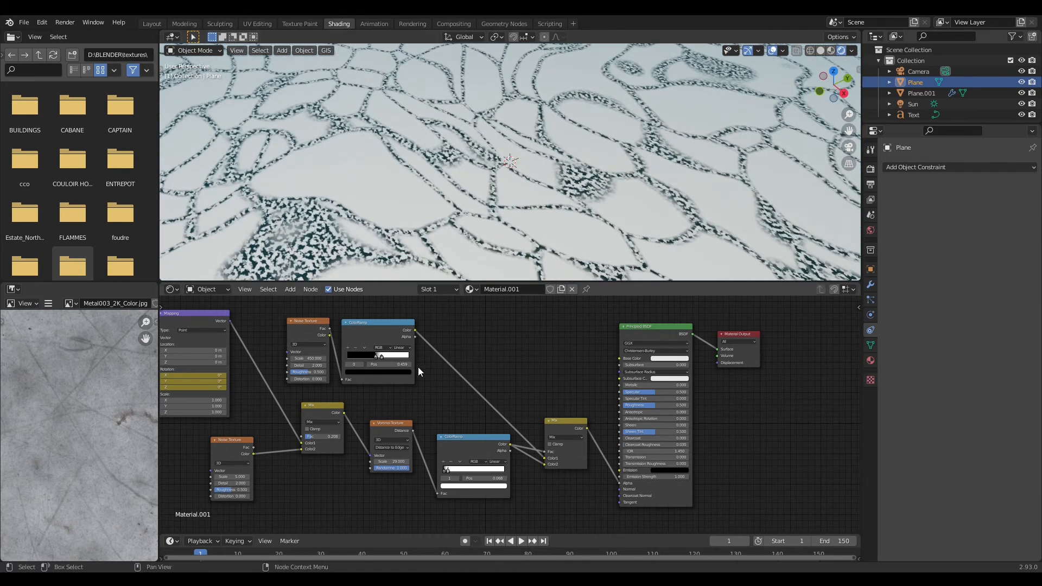
scroll(418, 368, "up", 3)
middle_click_drag(378, 350, 497, 382)
scroll(497, 383, "up", 3)
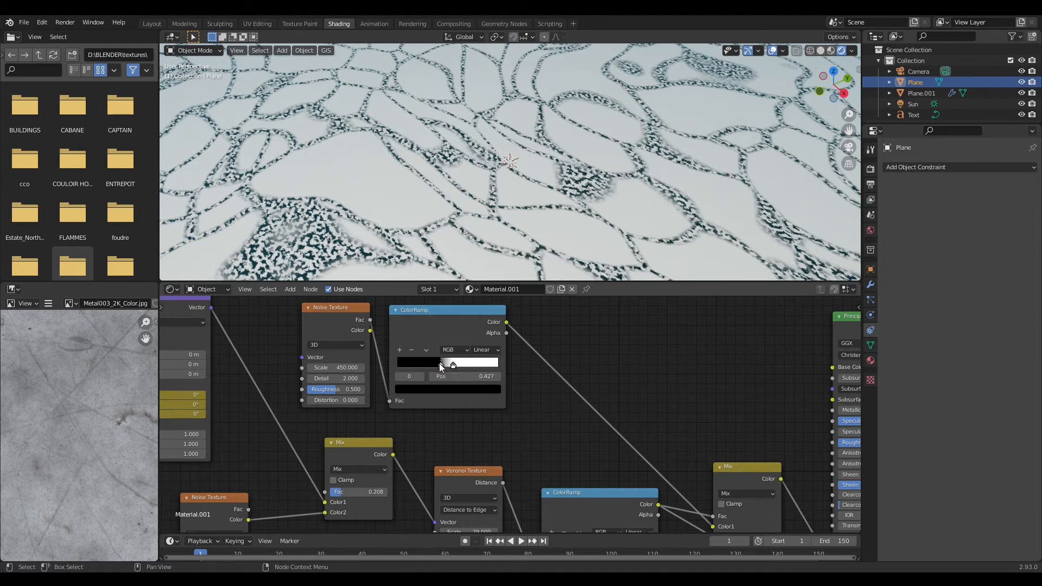
mouse_move(440, 363)
left_mouse_down()
mouse_move(427, 363)
mouse_move(447, 366)
left_mouse_up()
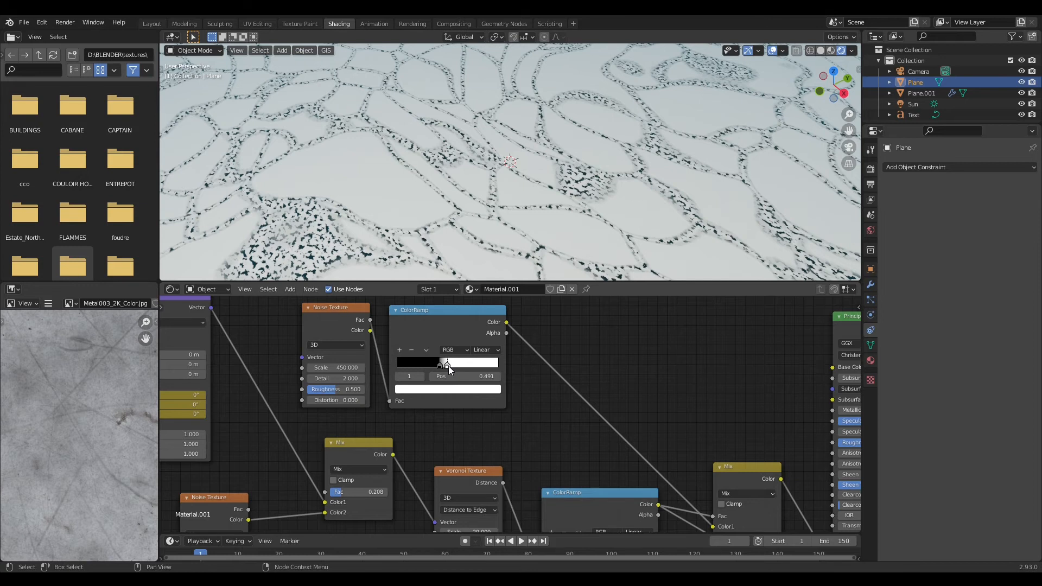
- Examine the light pattern cast on the sea floor from several angles and return to the camera view
scroll(584, 191, "down", 8)
middle_click_drag(530, 228, 577, 193)
scroll(519, 229, "up", 12)
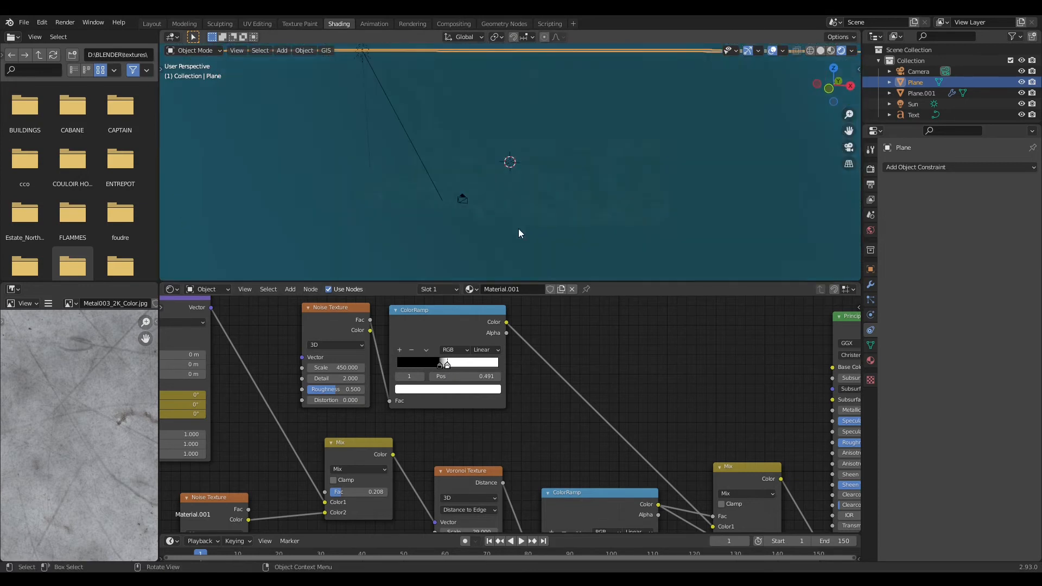
middle_click_drag(433, 274, 488, 147)
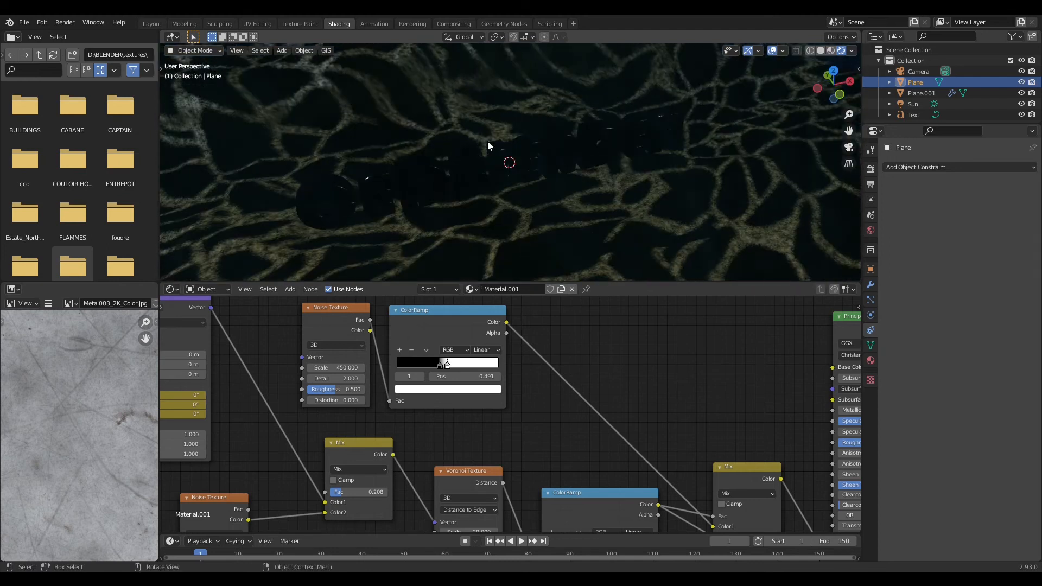
middle_click_drag(602, 195, 568, 187)
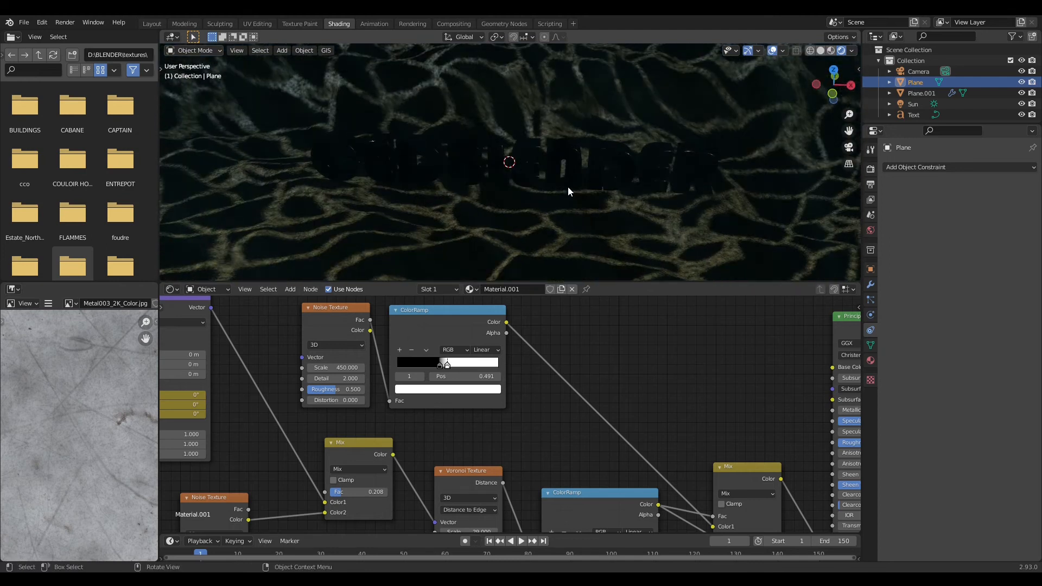
key("KP_0")
scroll(615, 349, "down", 2)
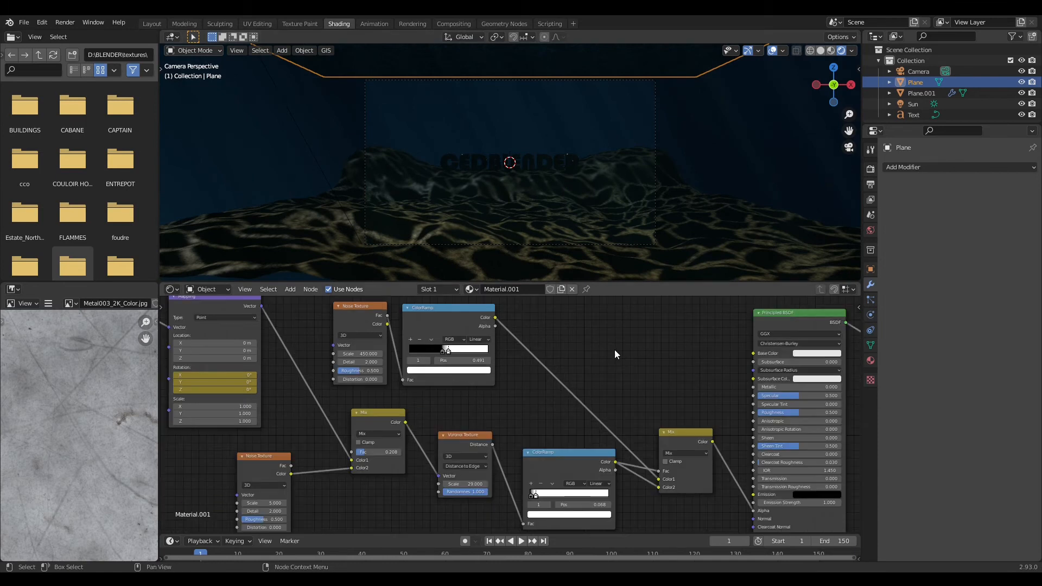
- Set the Sun light's strength to 15
left_click(298, 131)
left_click(871, 315)
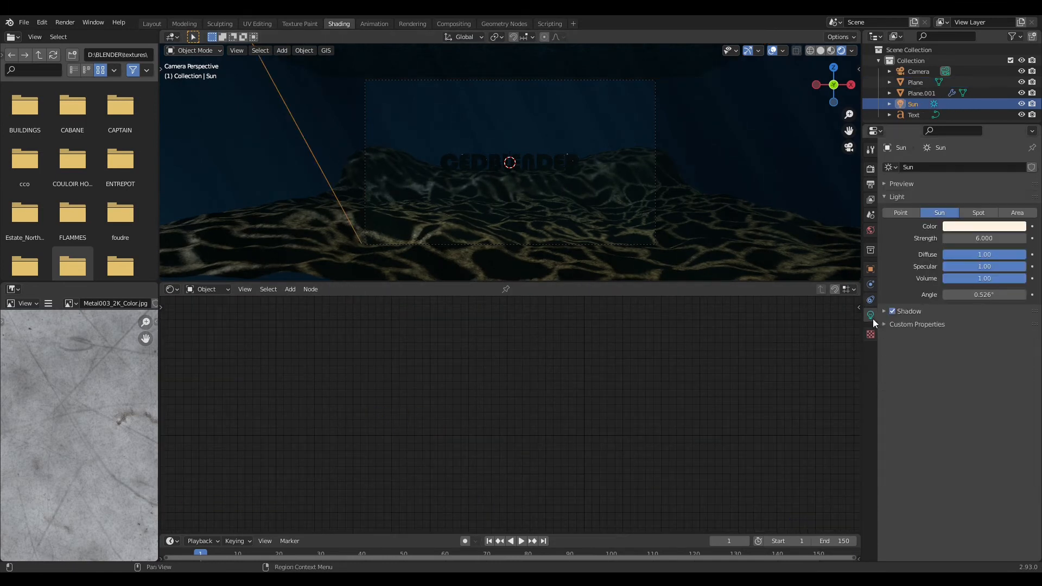
left_click(987, 239)
type("15")
key("Return")
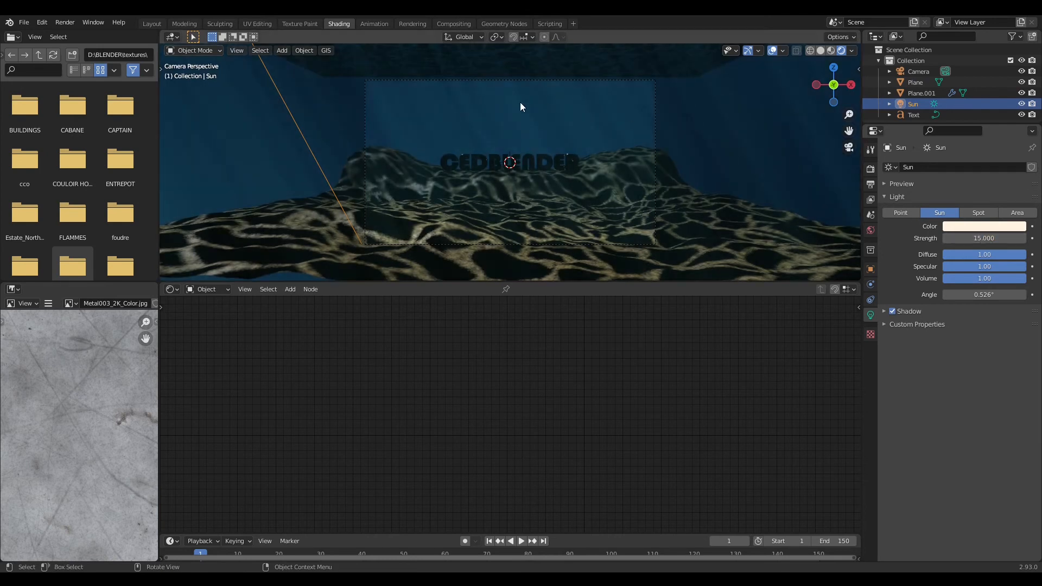
- Widen the sea-floor plane by scaling its entire mesh by about 1.25 along the X axis in Edit Mode
left_click(523, 216)
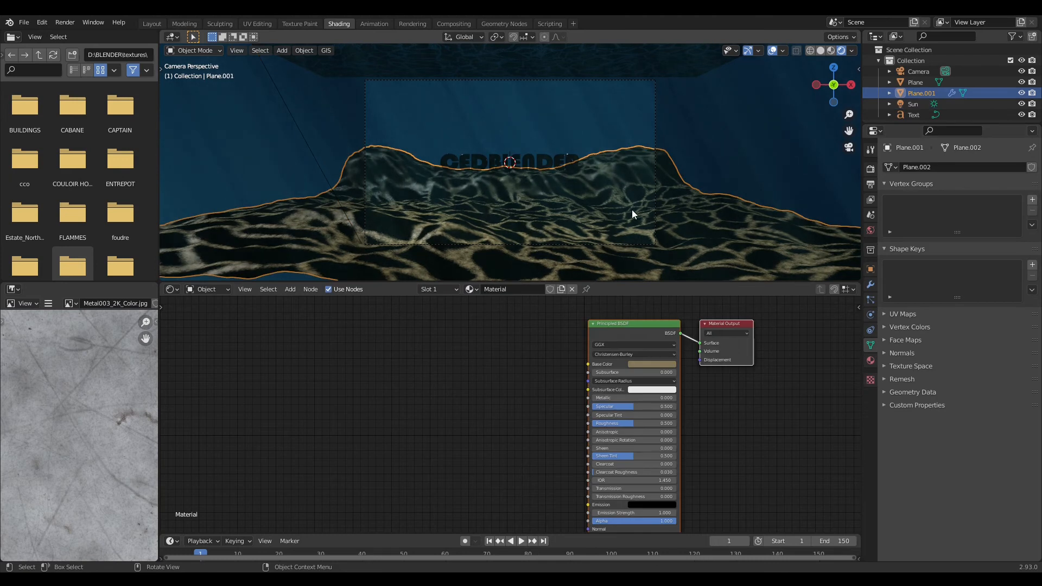
key("Tab")
key("Tab")
key("Tab")
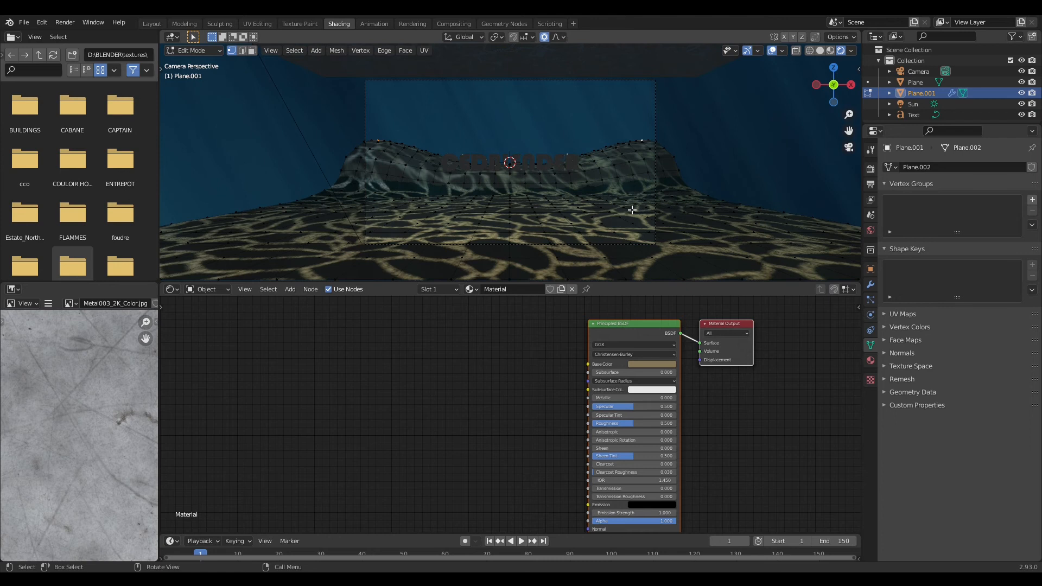
key("s")
key("Escape")
key("a")
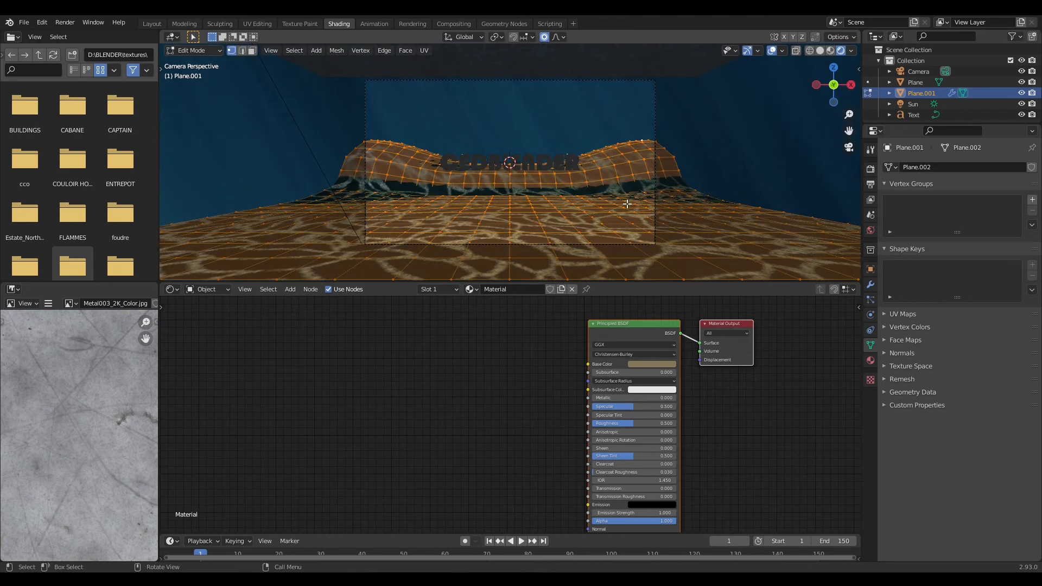
key("s")
key("x")
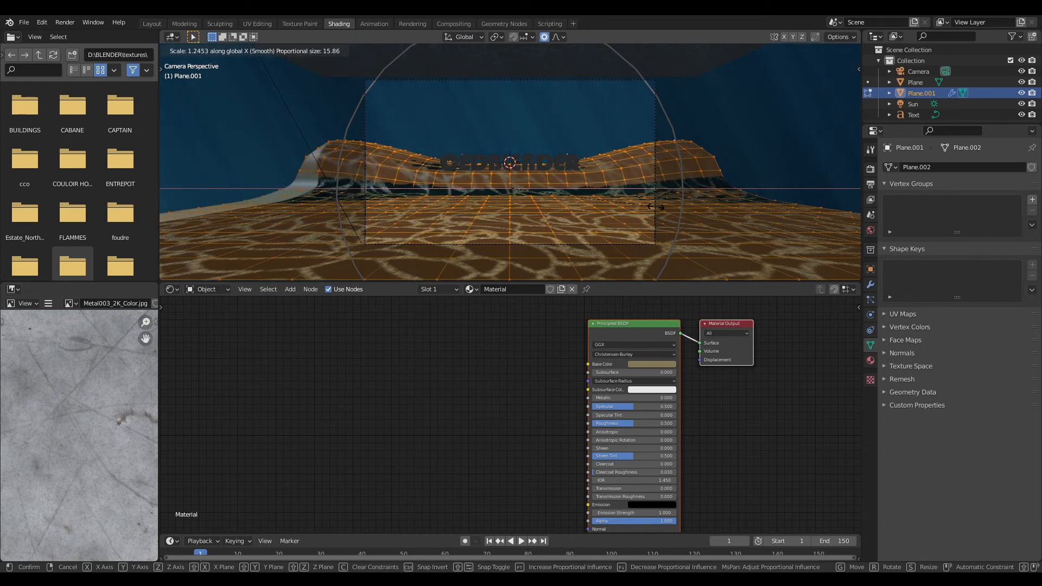
left_click(656, 207)
key("Tab")
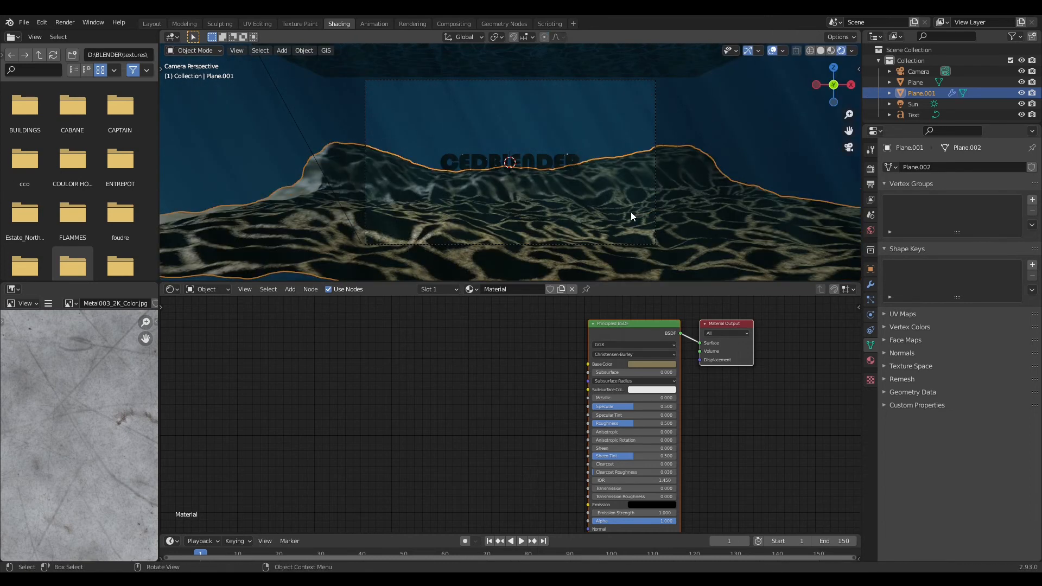
- Play the animation to preview the moving water light on the sea floor, and stop it
left_click(521, 541)
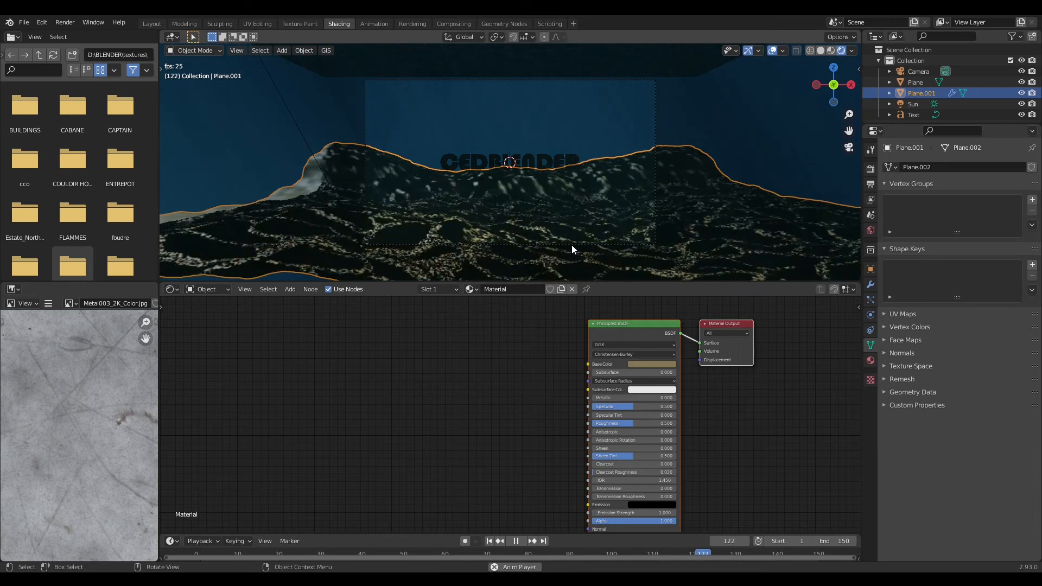
left_click(517, 541)
left_click(500, 196)
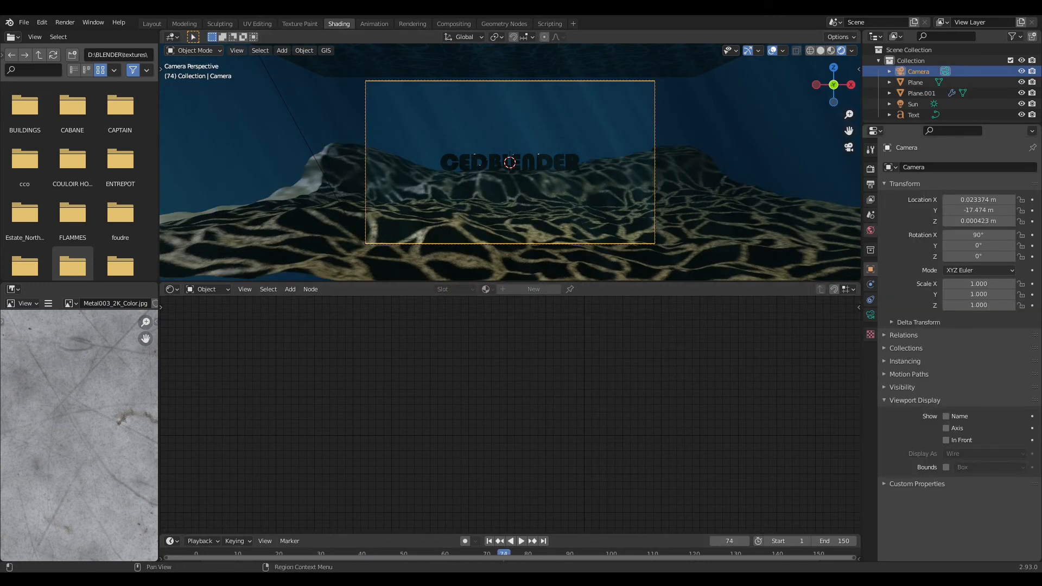
- Try a strength of 0.3 for the world background
left_click(870, 230)
left_click(982, 252)
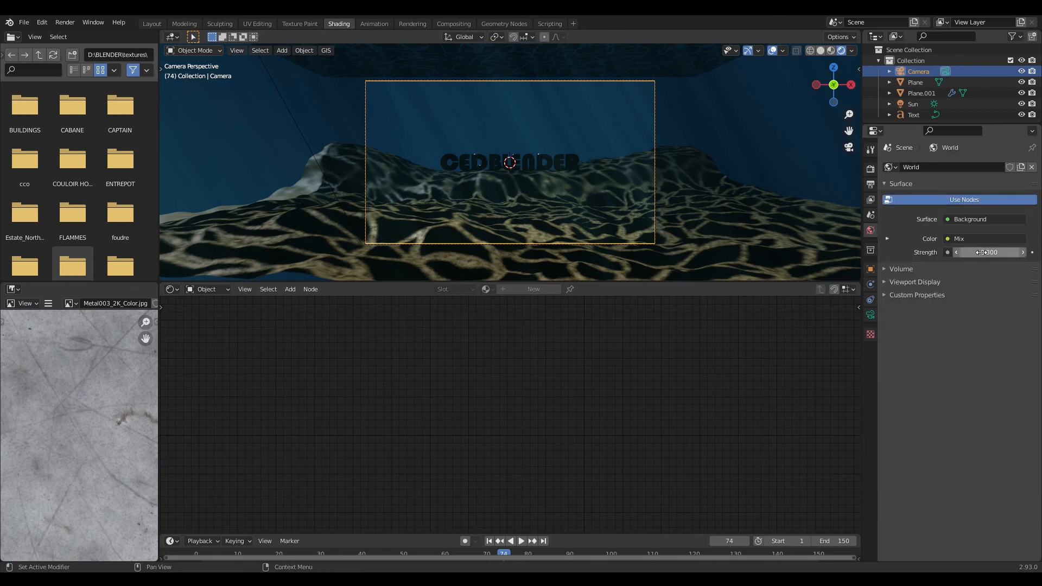
type("0.3")
key("Return")
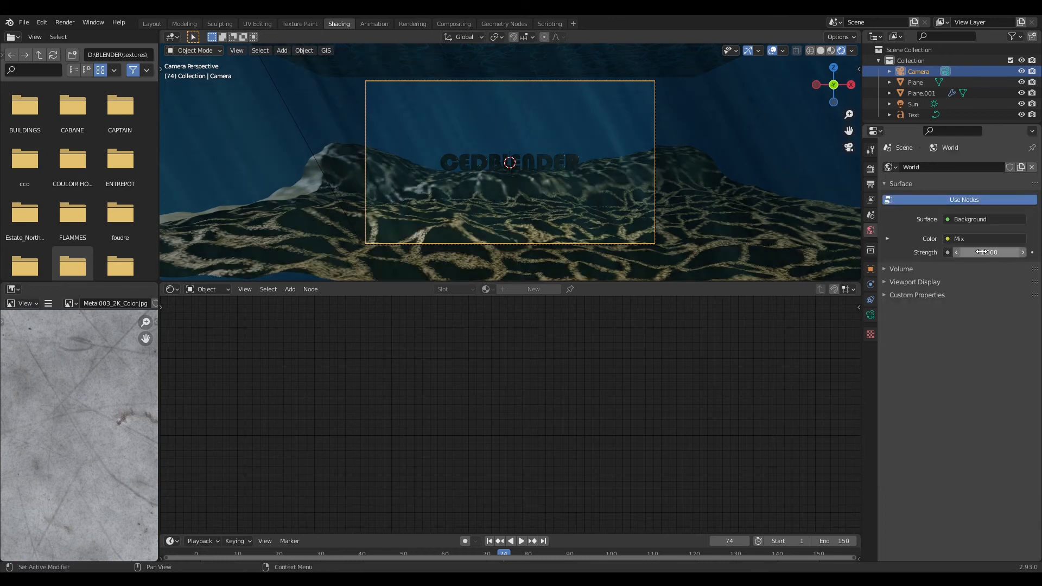
- In the world shader, shift the Principled Volume color to teal and make the Volume Absorption color a stronger light blue
left_click(211, 290)
left_click(211, 314)
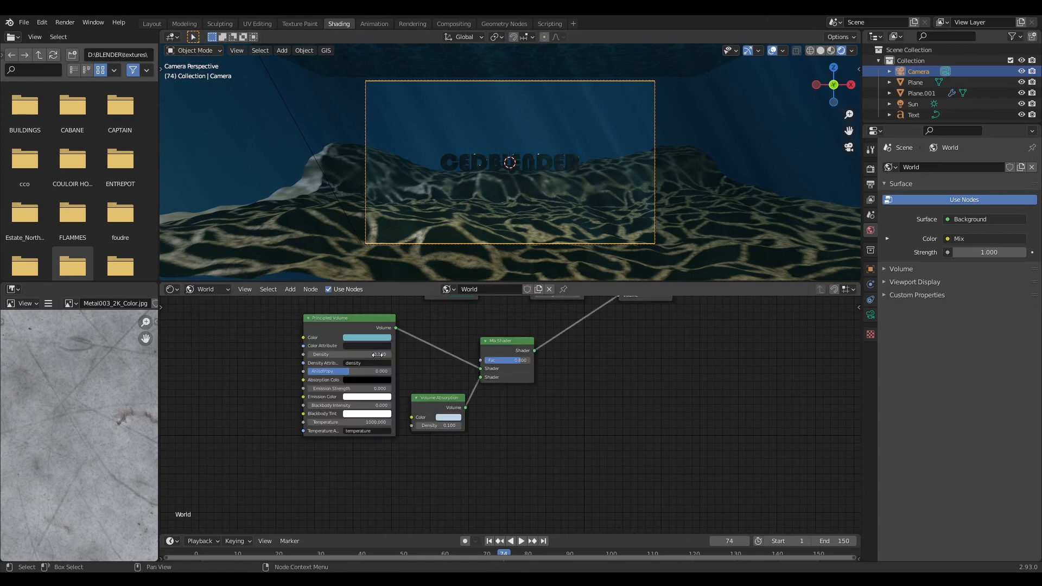
middle_click_drag(594, 385, 686, 465)
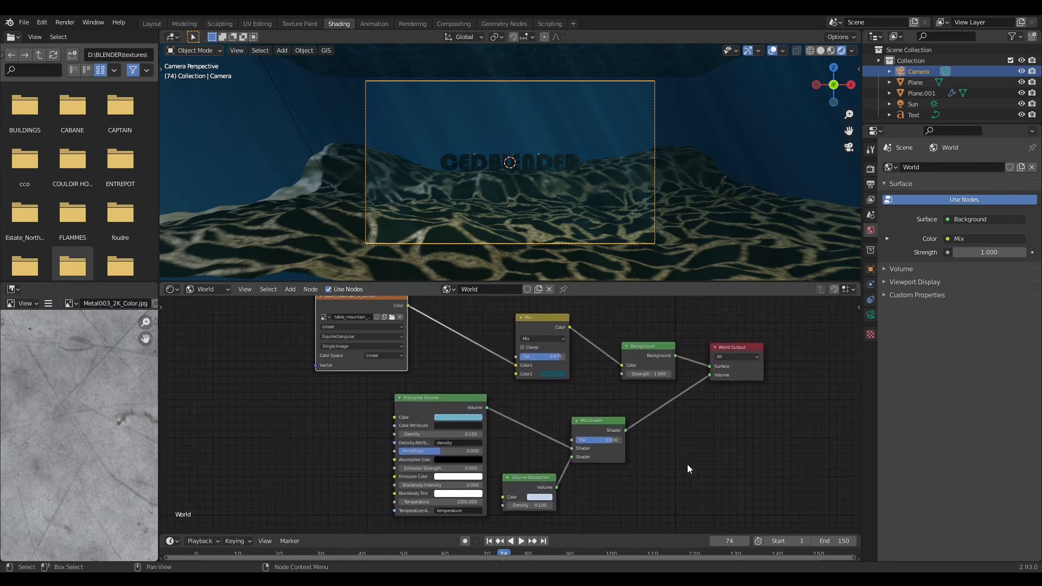
left_click(467, 418)
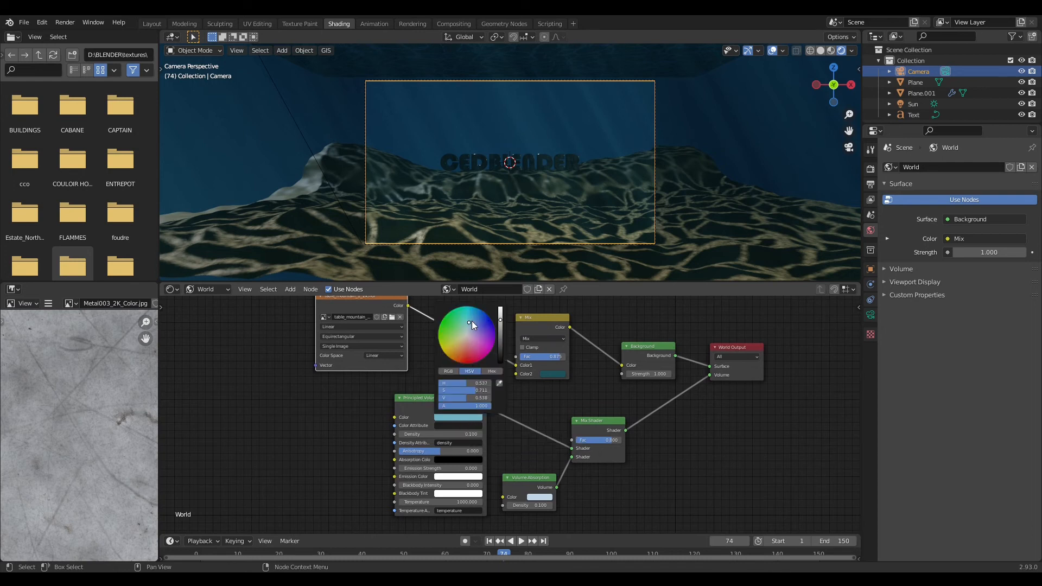
left_click_drag(471, 320, 466, 311)
mouse_move(500, 320)
left_mouse_down()
mouse_move(501, 331)
mouse_move(465, 308)
left_mouse_up()
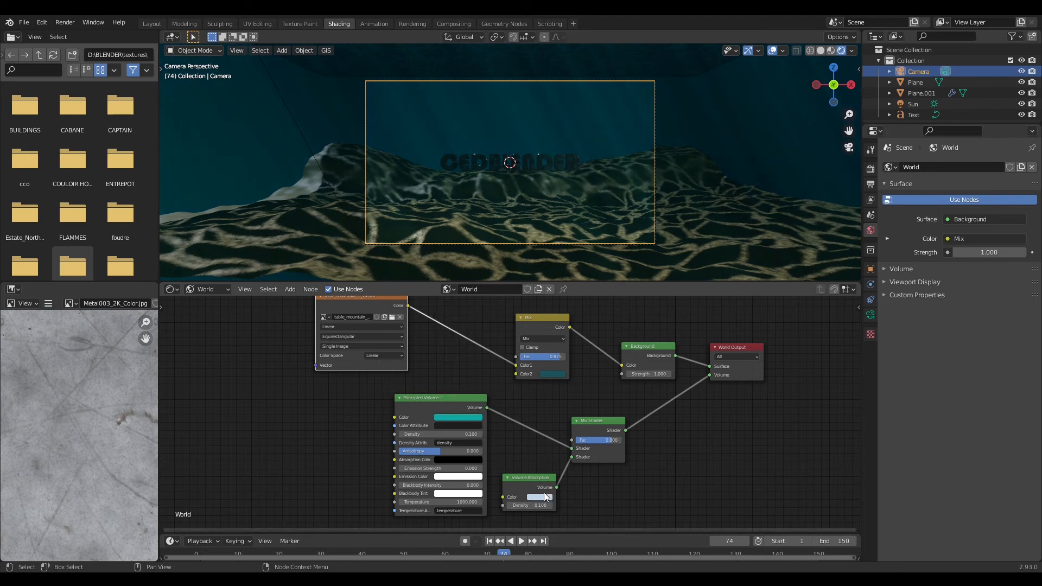
left_click(539, 497)
left_click_drag(561, 411, 563, 407)
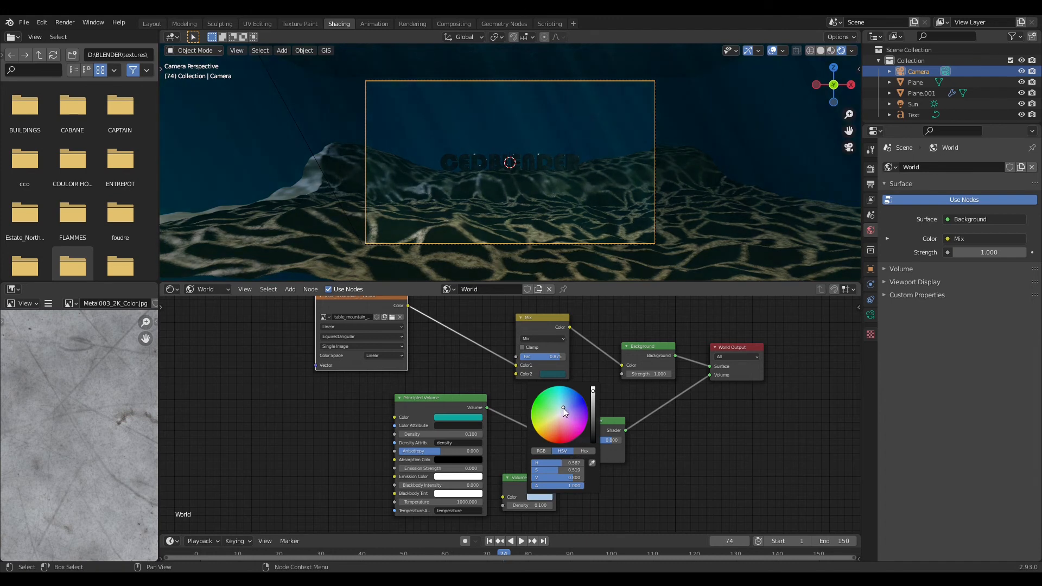
- Brighten the Principled Volume color to turquoise and fine-tune the brightness of the world Mix node's Color2
left_click(470, 415)
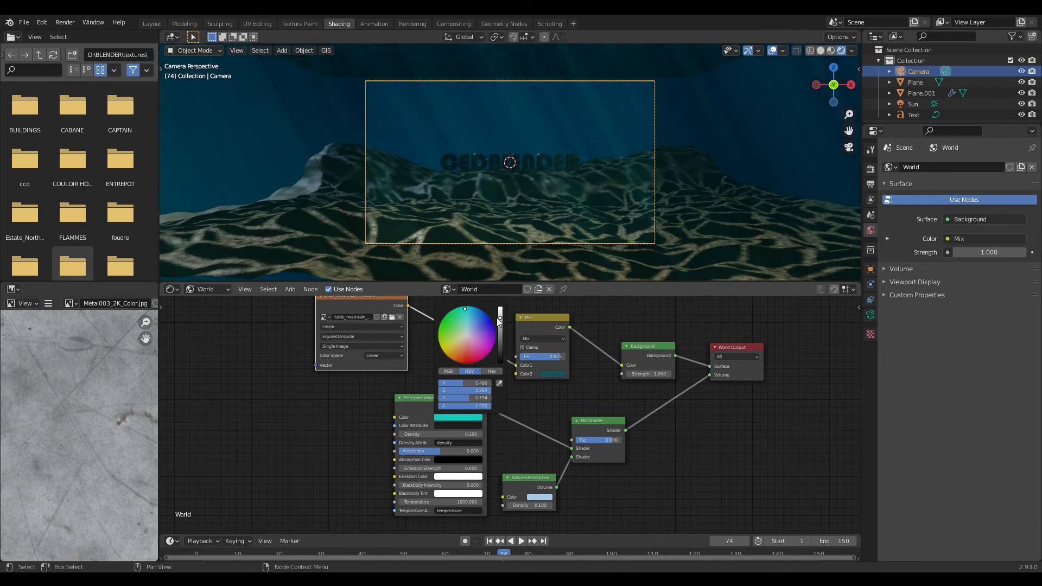
left_click_drag(466, 310, 468, 314)
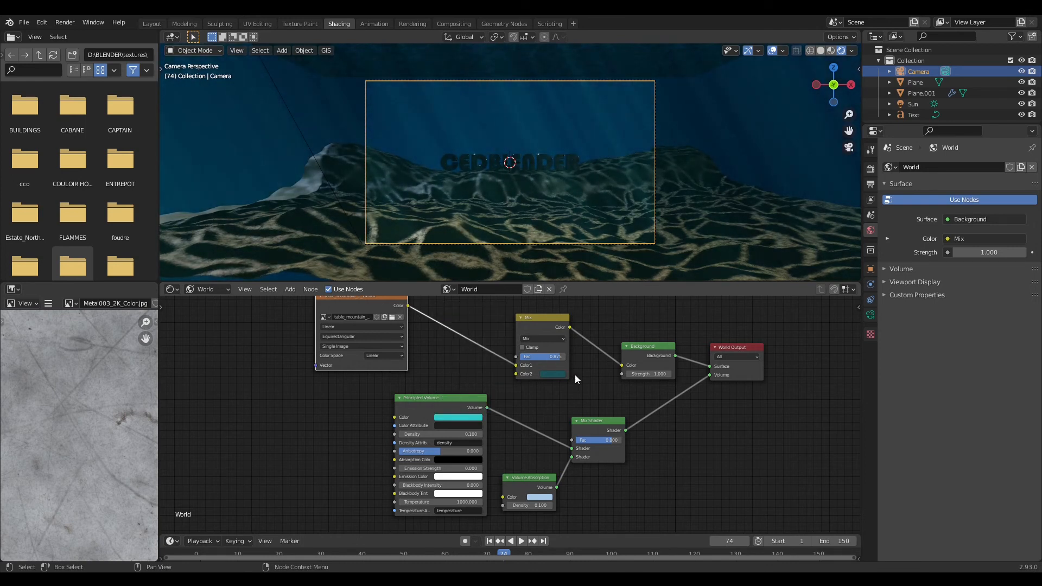
left_click(554, 374)
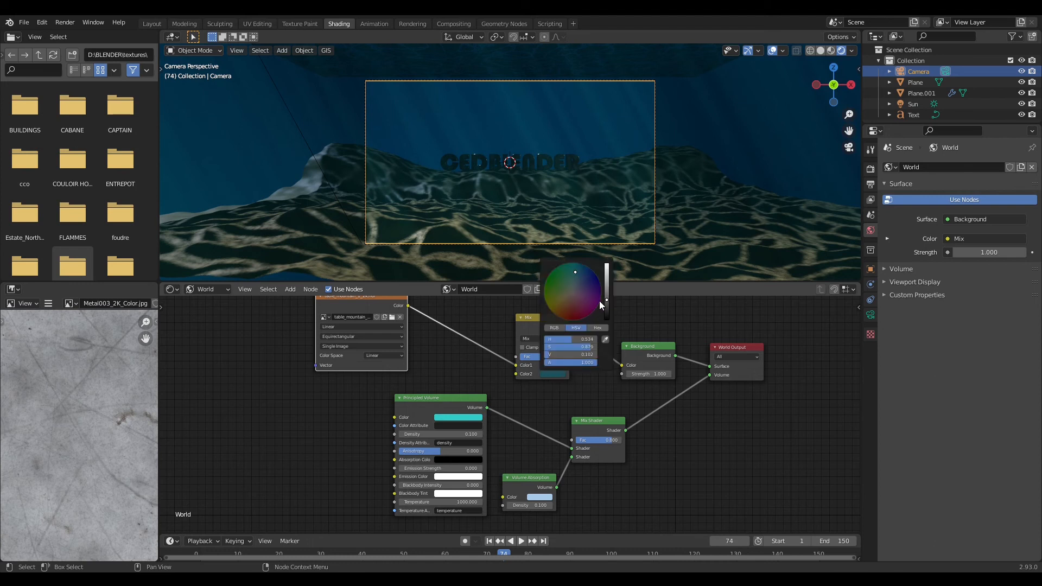
left_click_drag(607, 300, 607, 301)
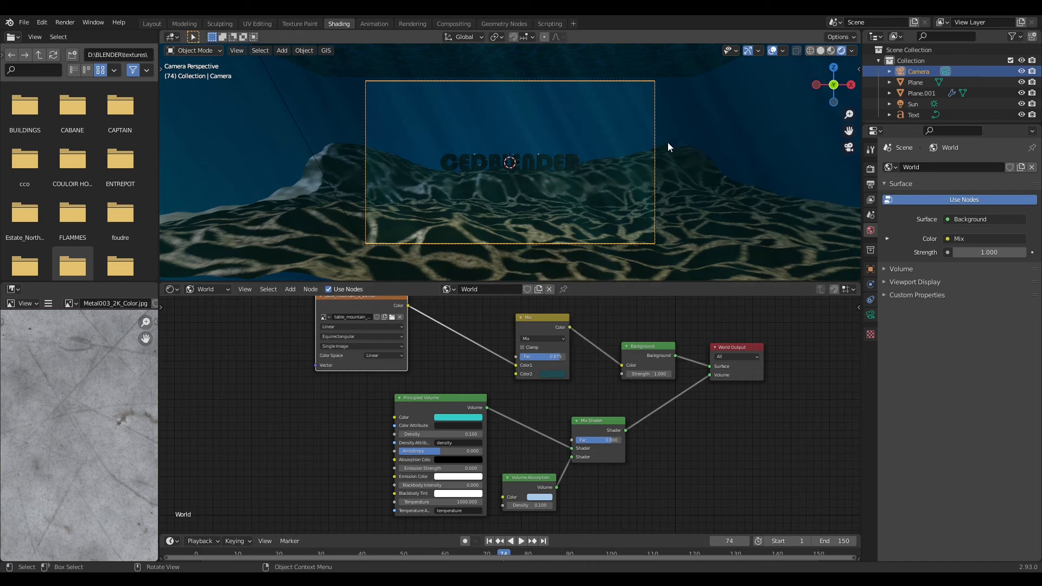
- Bring up the sea-floor plane's material nodes and add a Noise Texture node before the Principled BSDF
left_click(747, 216)
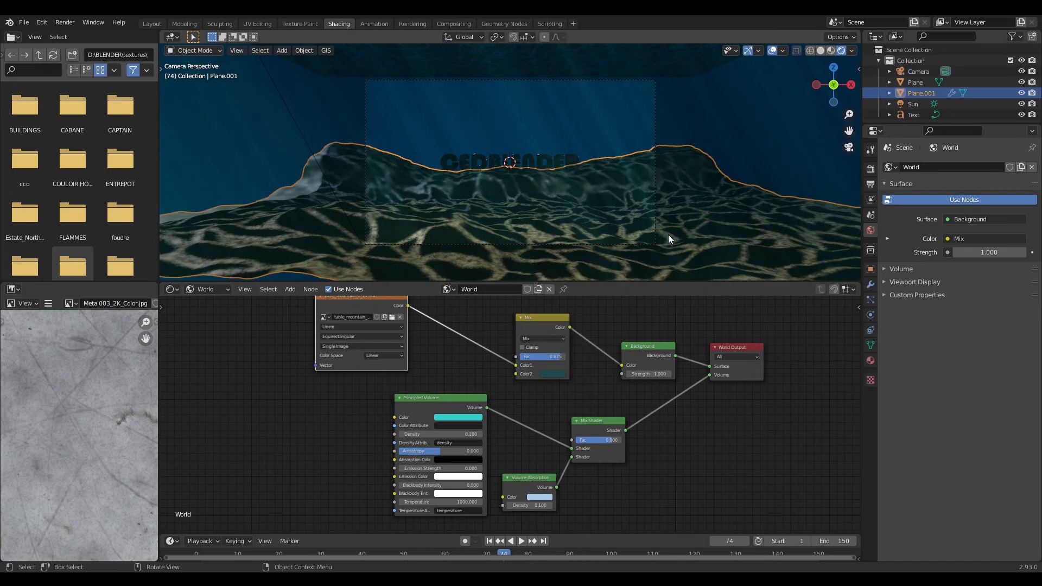
left_click(204, 290)
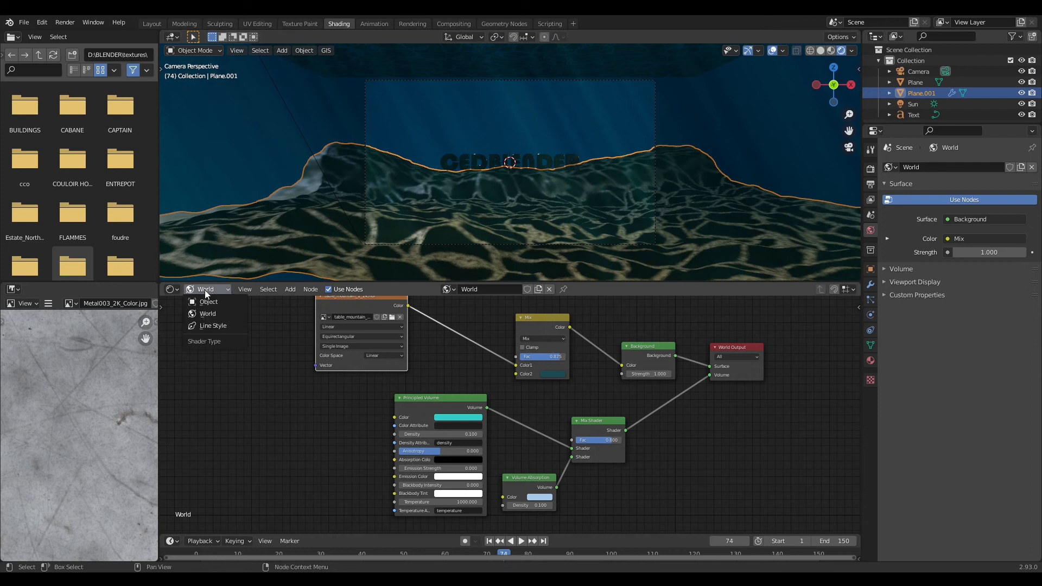
left_click(211, 304)
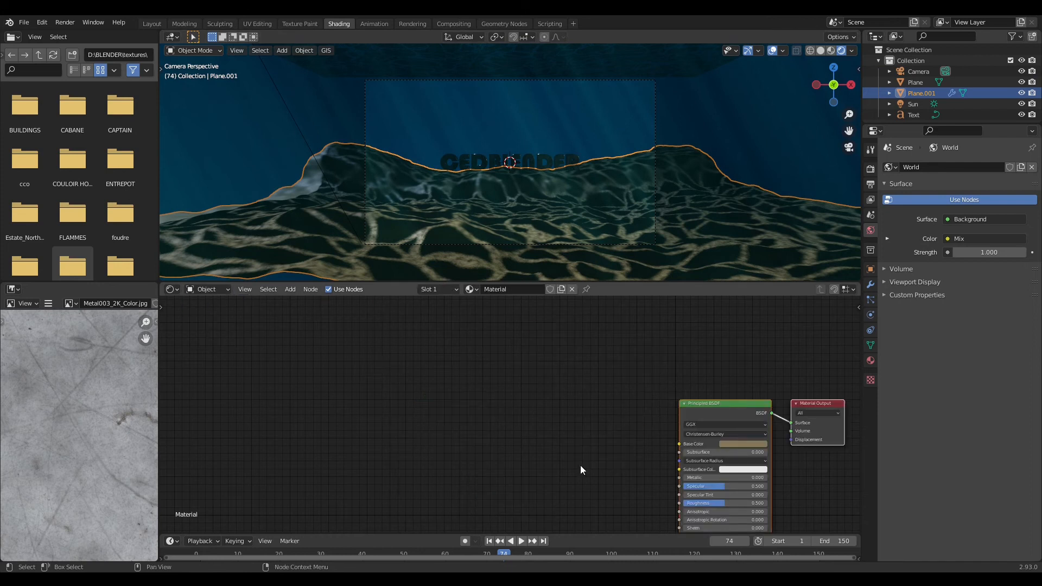
middle_click_drag(581, 466, 477, 387)
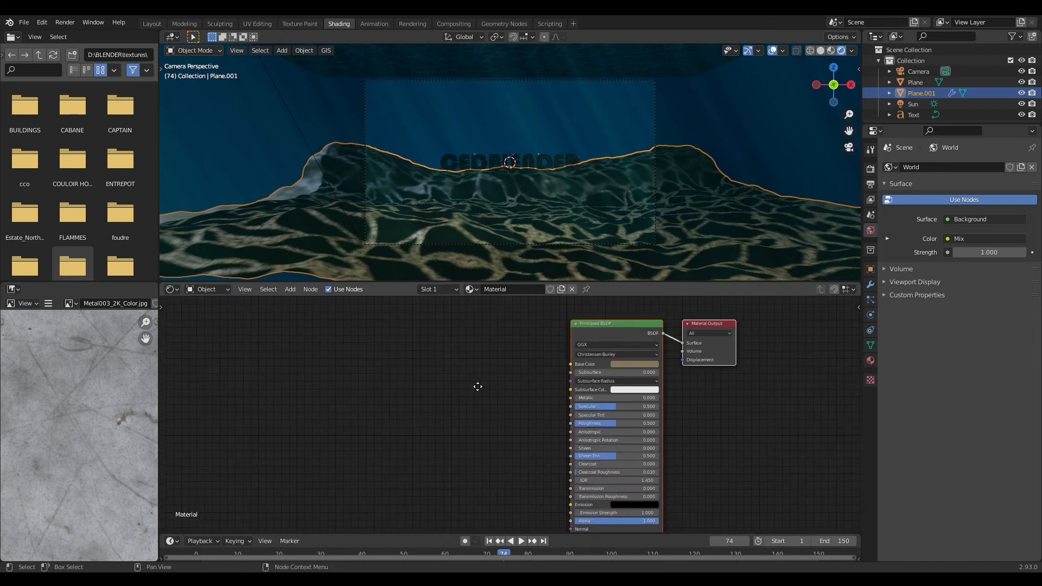
left_click(289, 290)
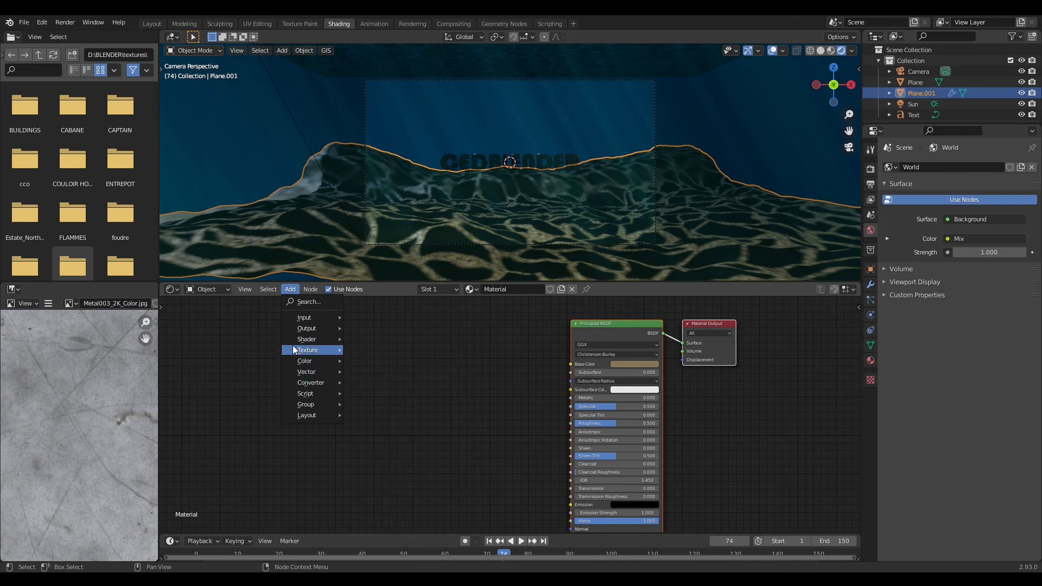
mouse_move(313, 351)
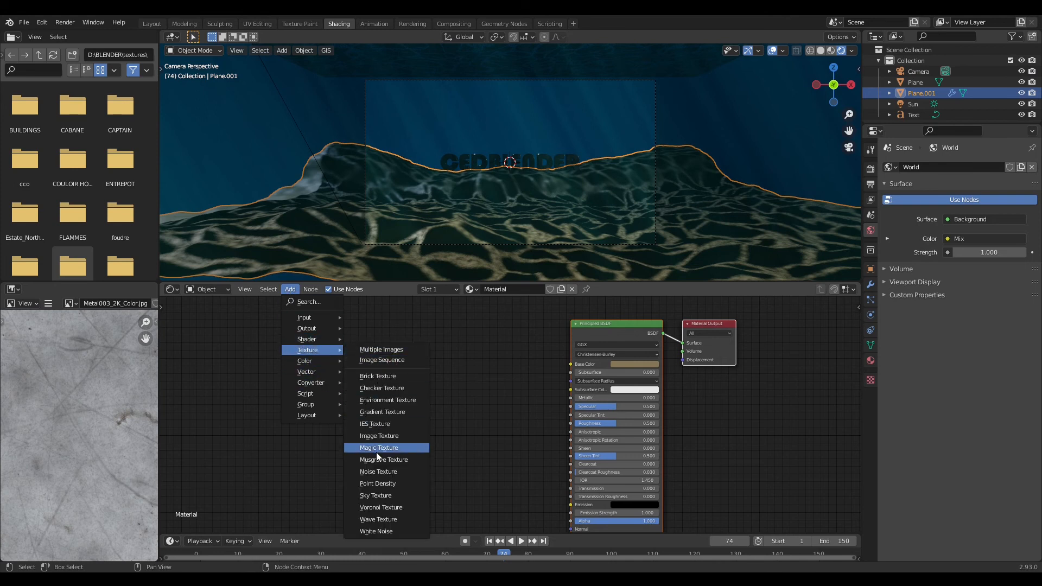
left_click(379, 471)
left_click(360, 358)
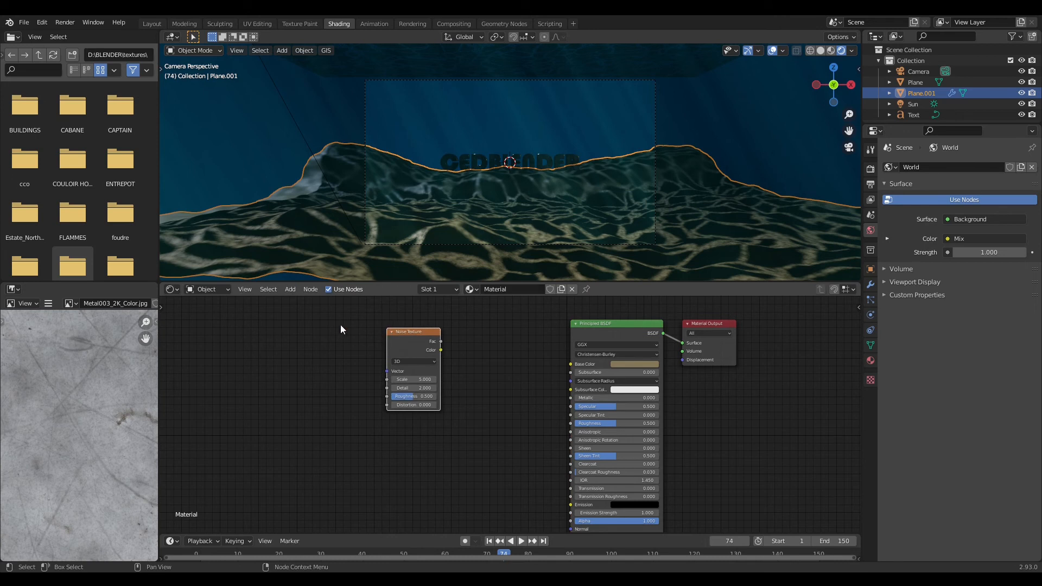
- Add a MixRGB node beside the Noise Texture and sample the Principled BSDF's sand base color into its Color1
left_click(295, 288)
mouse_move(314, 362)
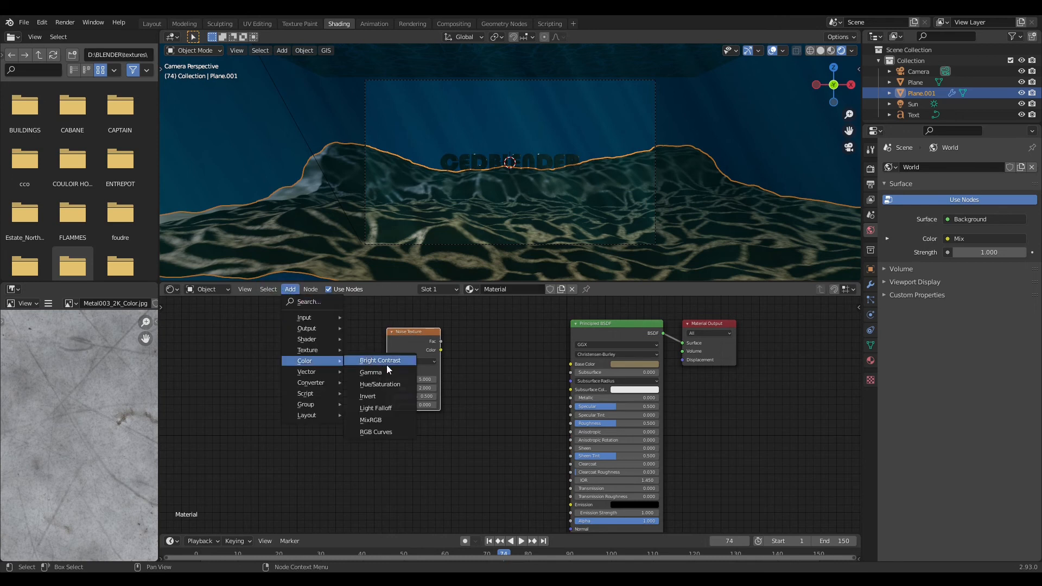
left_click(380, 422)
left_click(502, 356)
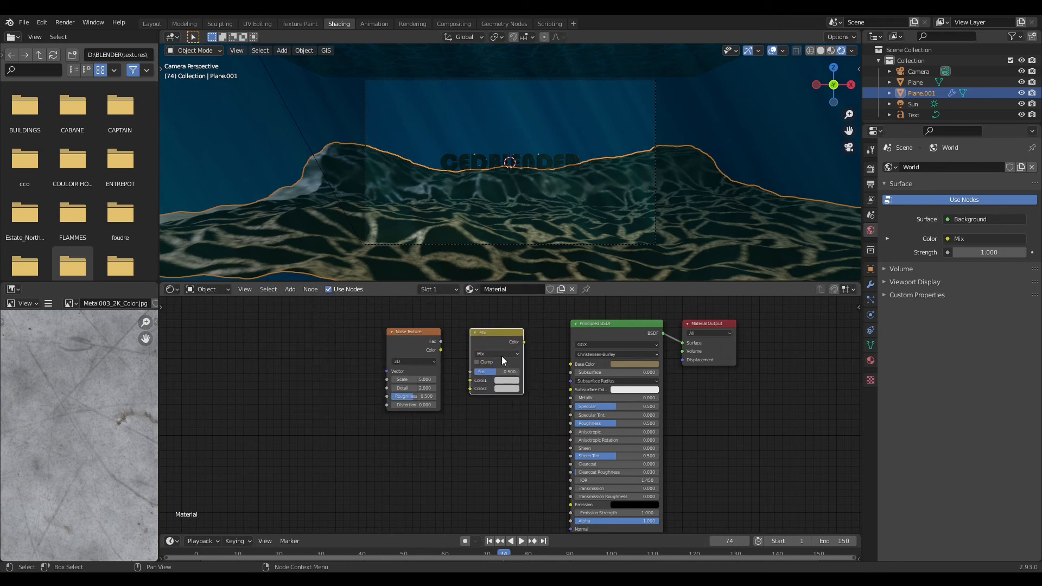
left_click(507, 381)
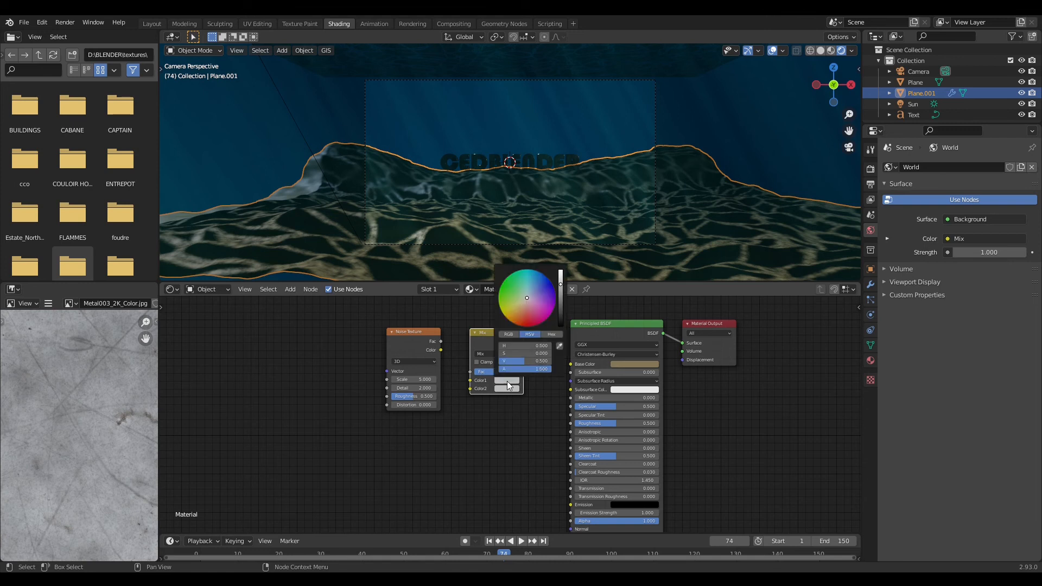
left_click(560, 345)
left_click(648, 362)
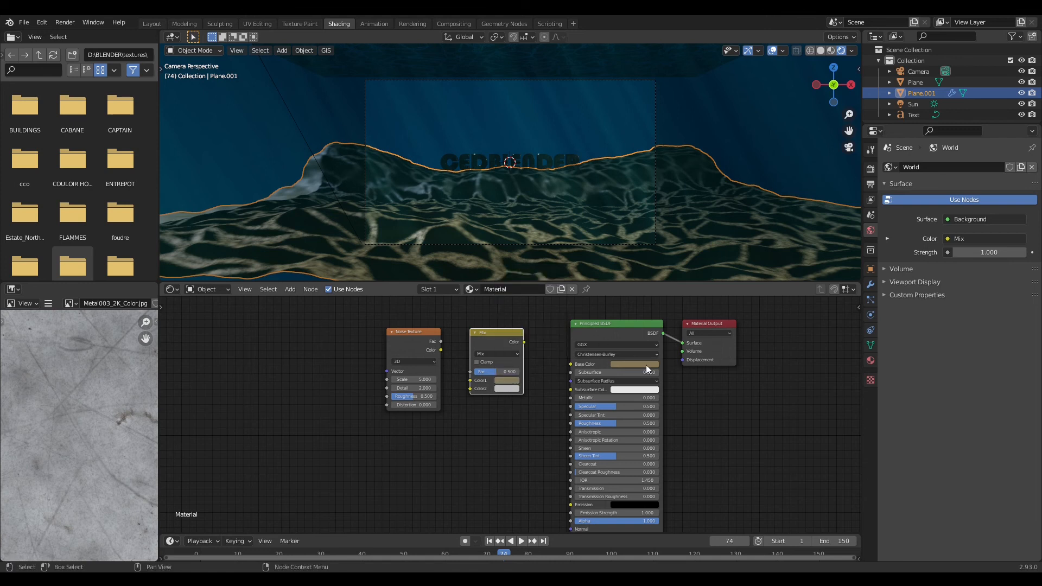
- Link the noise Fac to the Mix node's Color2, feed its Color into Base Color, and set the blend mode to Multiply
left_click_drag(434, 341, 471, 388)
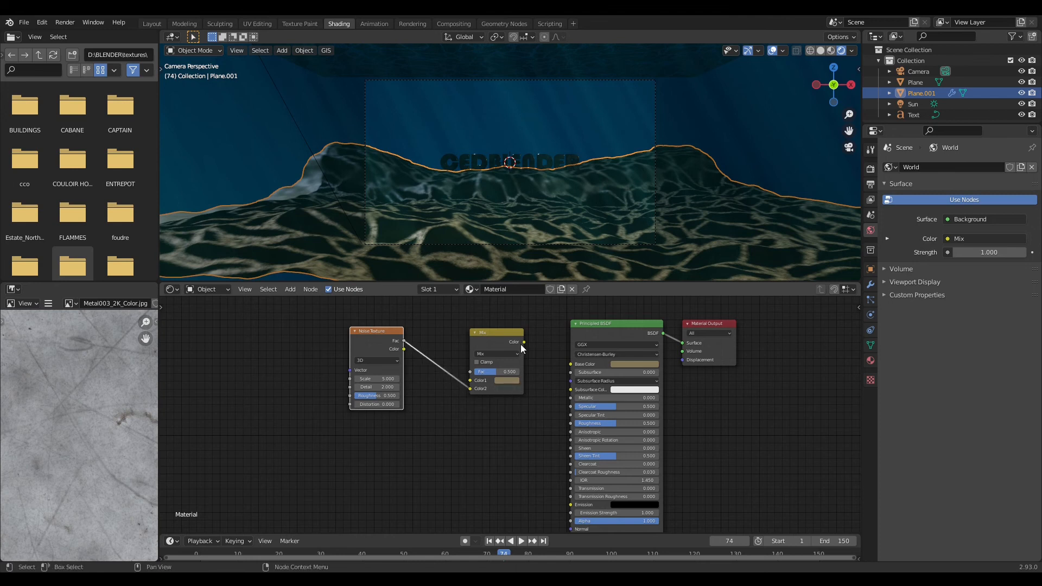
left_click_drag(524, 342, 571, 364)
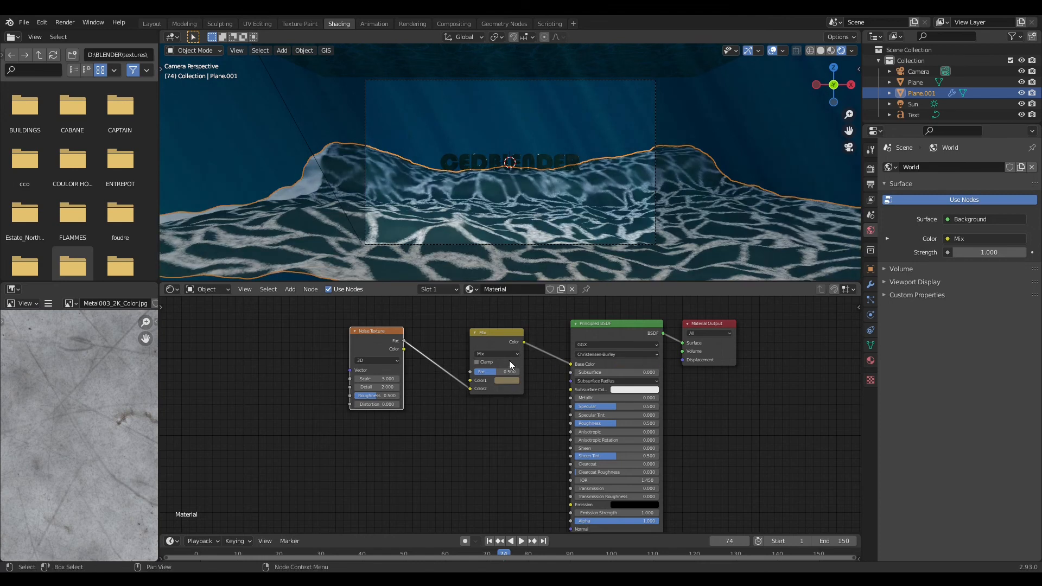
left_click(494, 354)
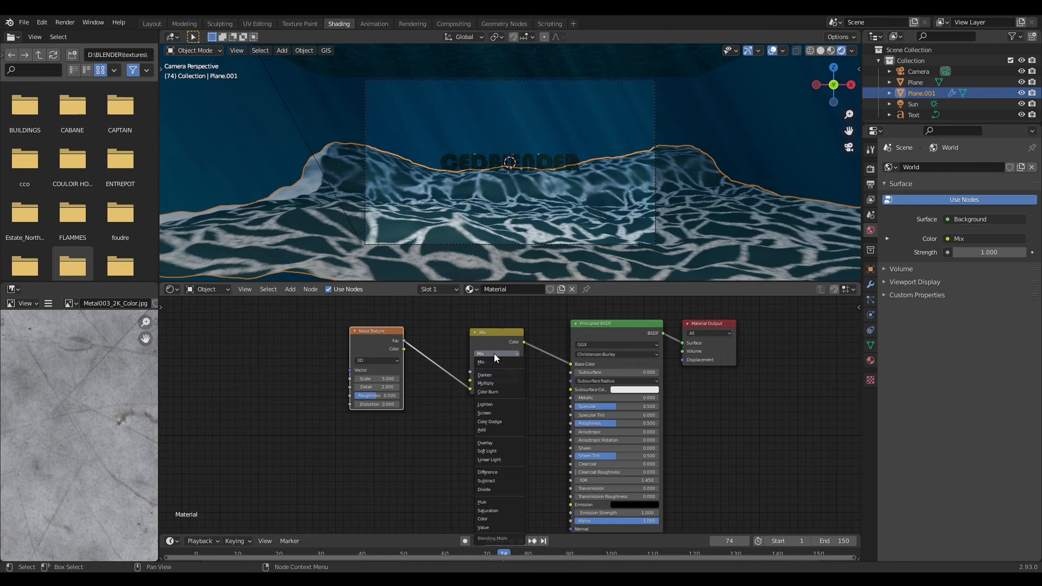
left_click(494, 382)
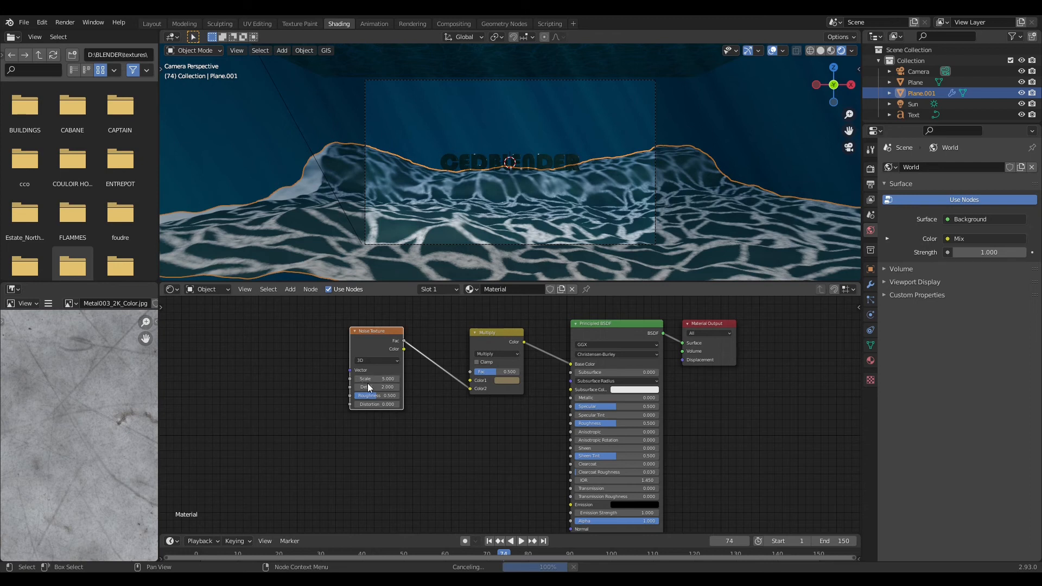
- Raise the Noise Texture's Scale to 500 while previewing the Multiply node's output on the sea floor
left_click_drag(375, 376, 521, 379)
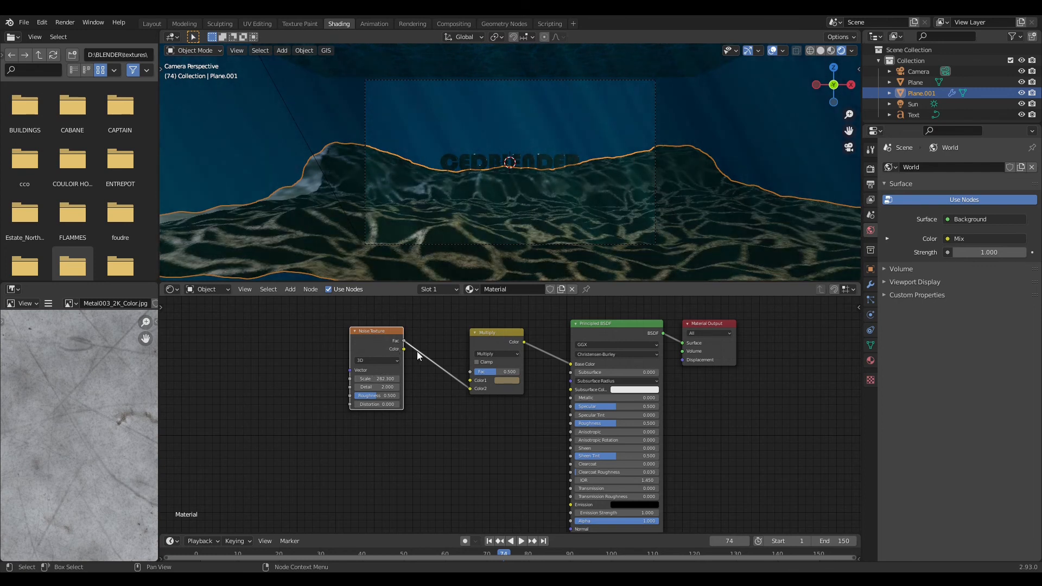
left_click_drag(369, 382, 380, 381)
left_click(503, 332, "ctrl+shift")
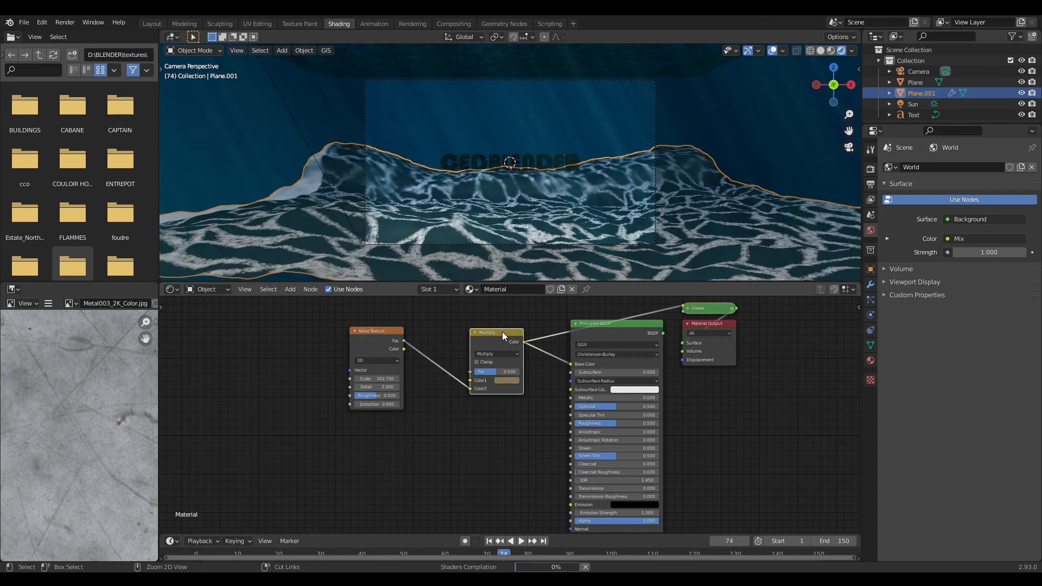
middle_click_drag(513, 237, 608, 250)
scroll(587, 253, "up", 5)
left_click(383, 378)
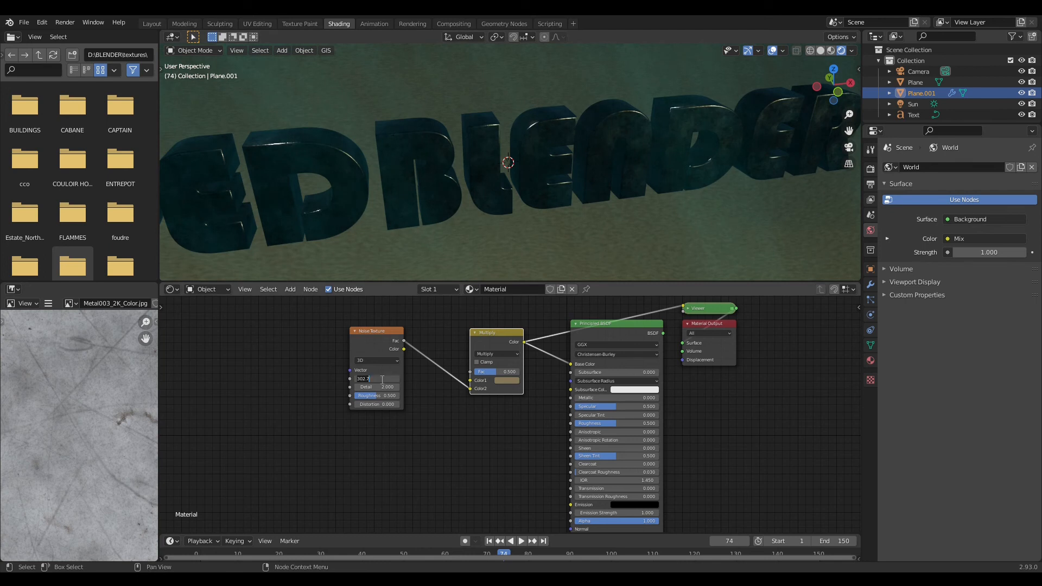
type("500.000")
key("Return")
- Set the Multiply node's factor to 1.000 and send the Principled BSDF back to the Material Output
scroll(622, 223, "down", 5)
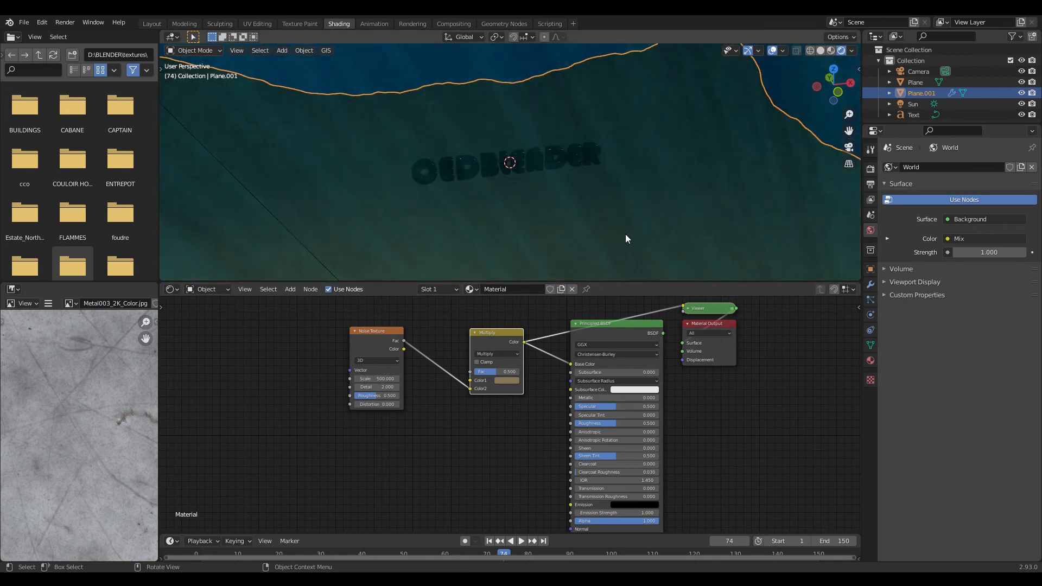
mouse_move(626, 239)
middle_mouse_down()
mouse_move(644, 197)
mouse_move(532, 247)
mouse_move(573, 245)
mouse_move(644, 268)
mouse_move(676, 260)
mouse_move(655, 260)
mouse_move(665, 251)
mouse_move(642, 226)
mouse_move(568, 190)
mouse_move(496, 230)
mouse_move(477, 168)
mouse_move(500, 279)
middle_mouse_up()
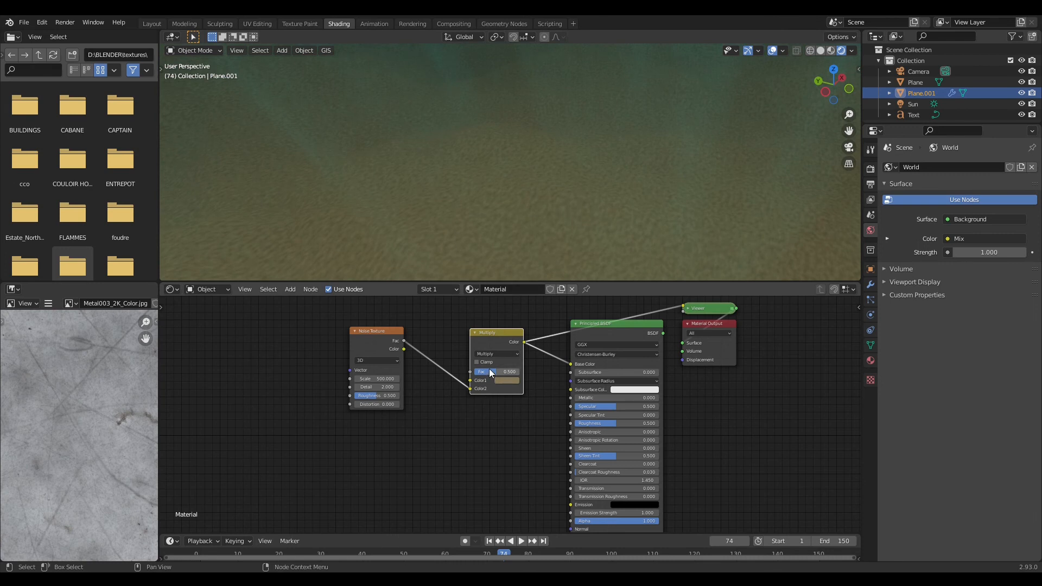
left_click_drag(497, 372, 518, 372)
left_click(613, 325, "ctrl+shift")
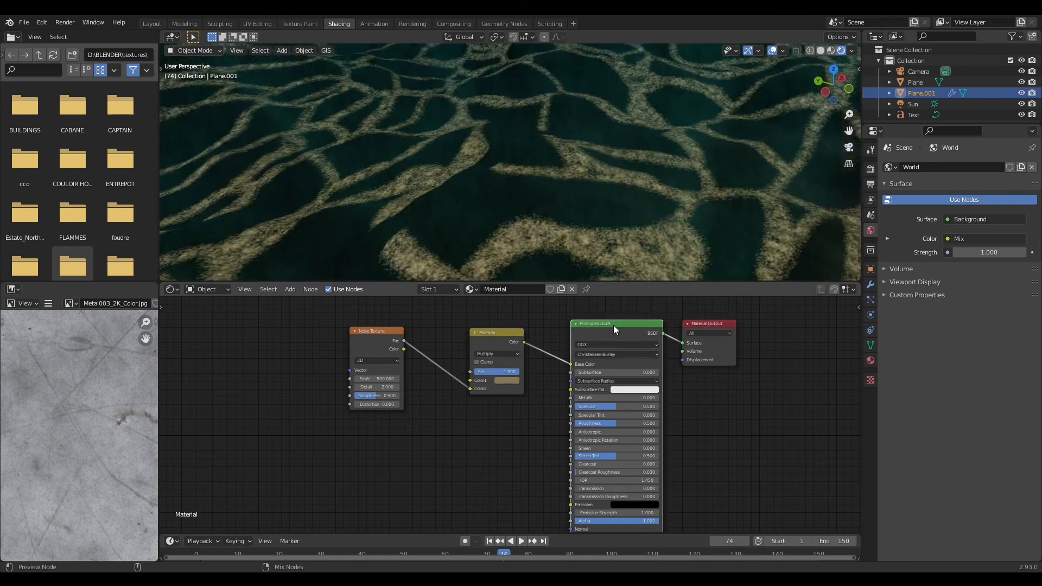
scroll(501, 245, "down", 3)
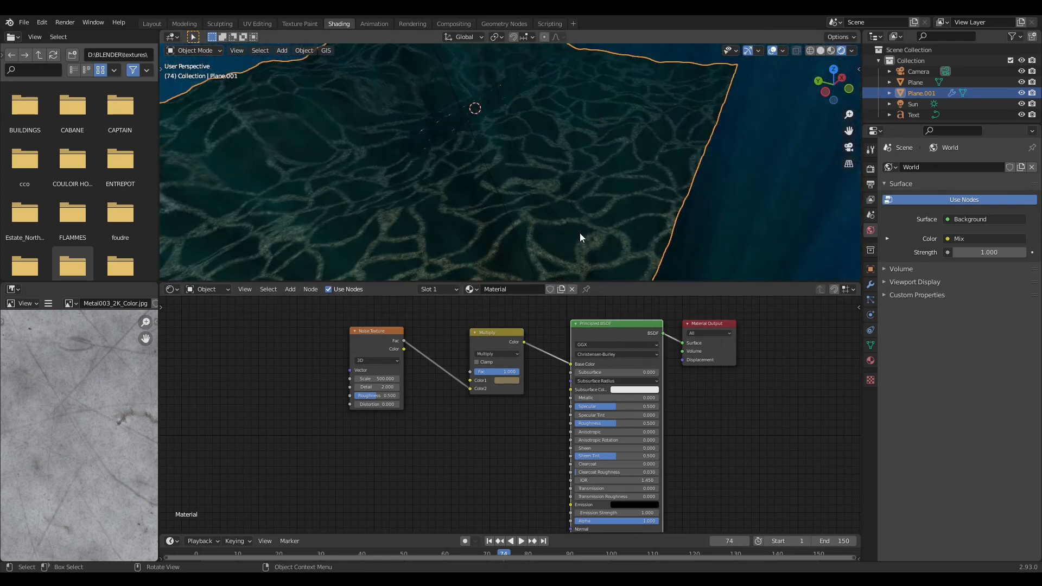
scroll(564, 230, "up", 8)
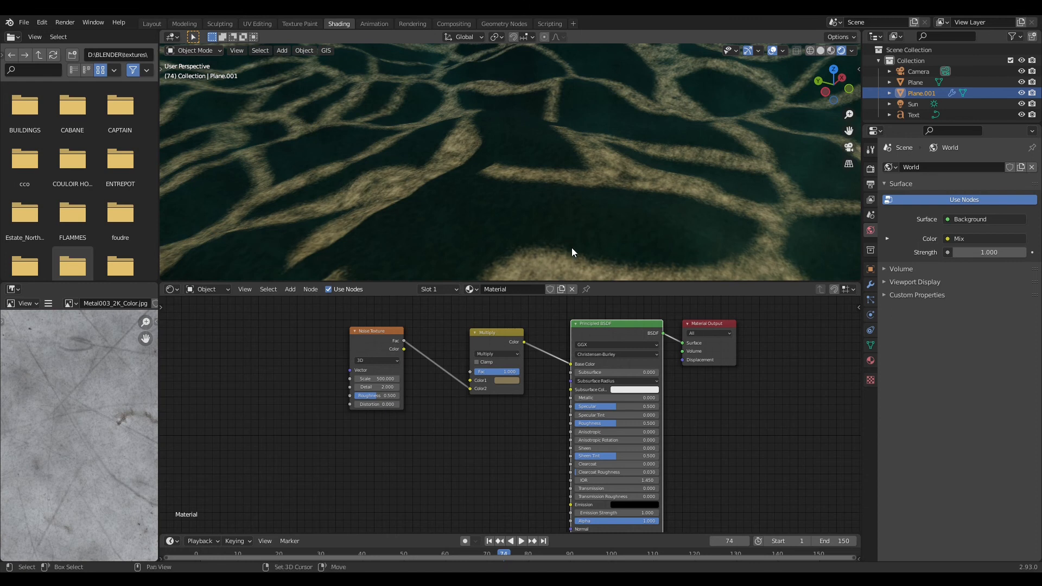
middle_click_drag(572, 247, 513, 195, "shift")
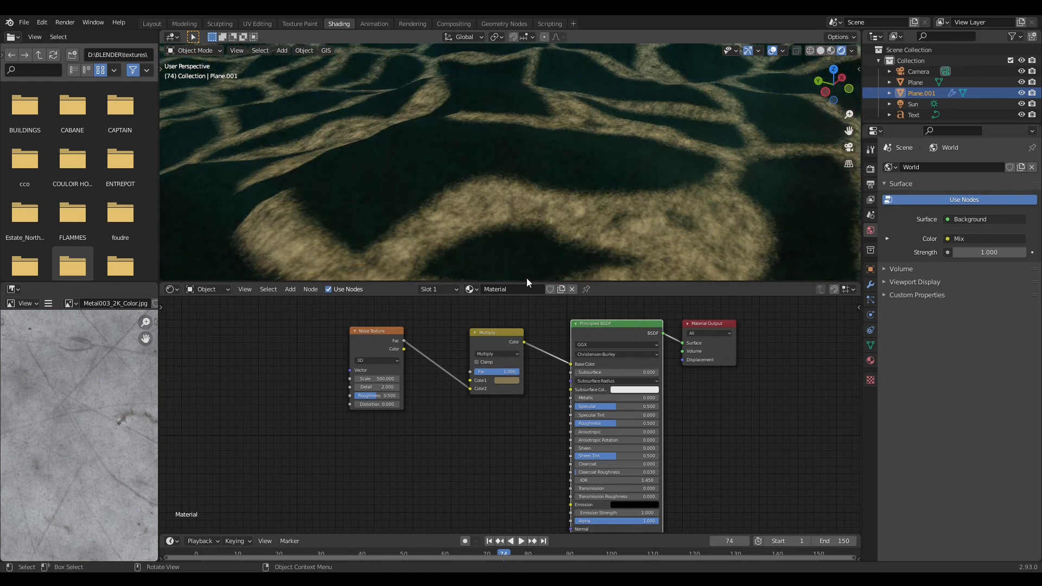
- Add a Displacement node, feed the noise Fac into its Height, and link it to the Material Output's Displacement
left_click_drag(497, 336, 445, 334)
left_click(292, 290)
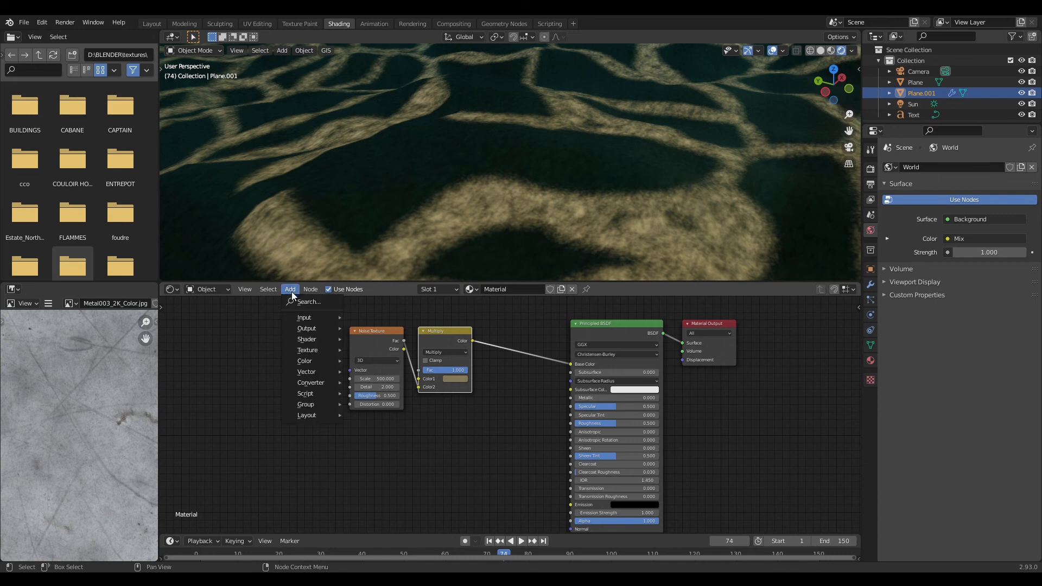
mouse_move(311, 396)
mouse_move(302, 371)
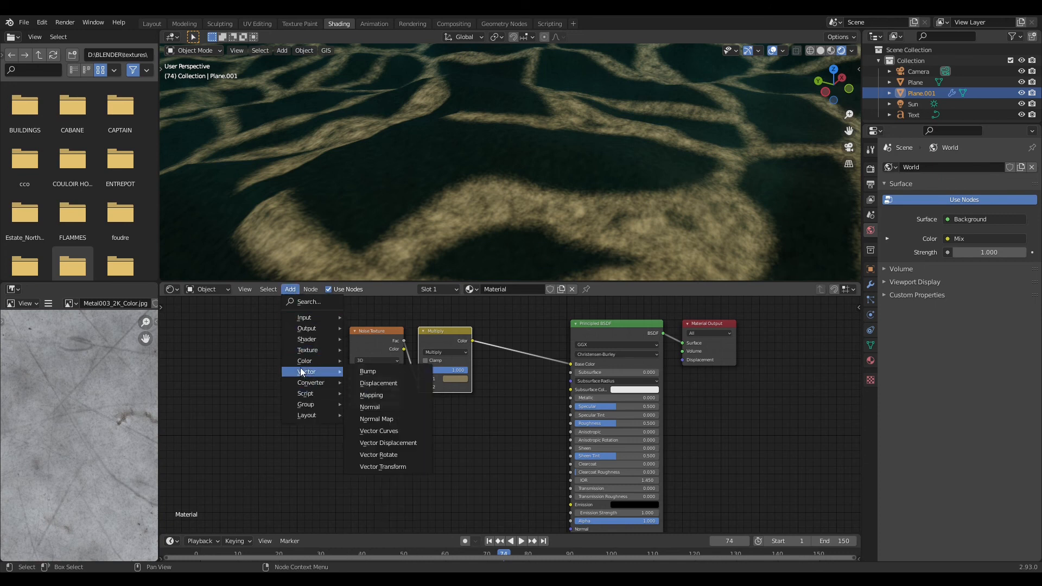
left_click(389, 383)
left_click(493, 413)
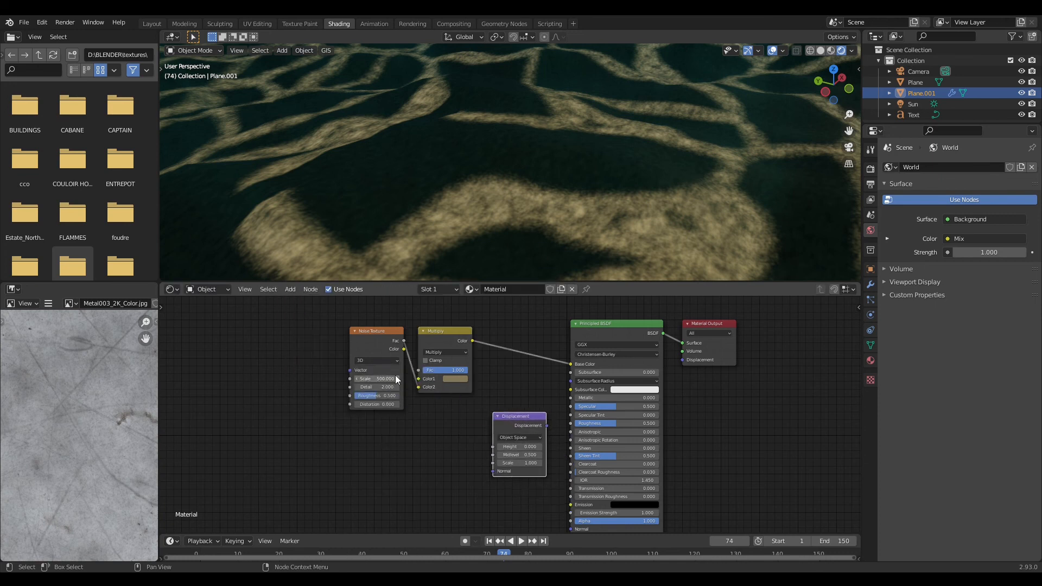
left_click_drag(403, 340, 493, 446)
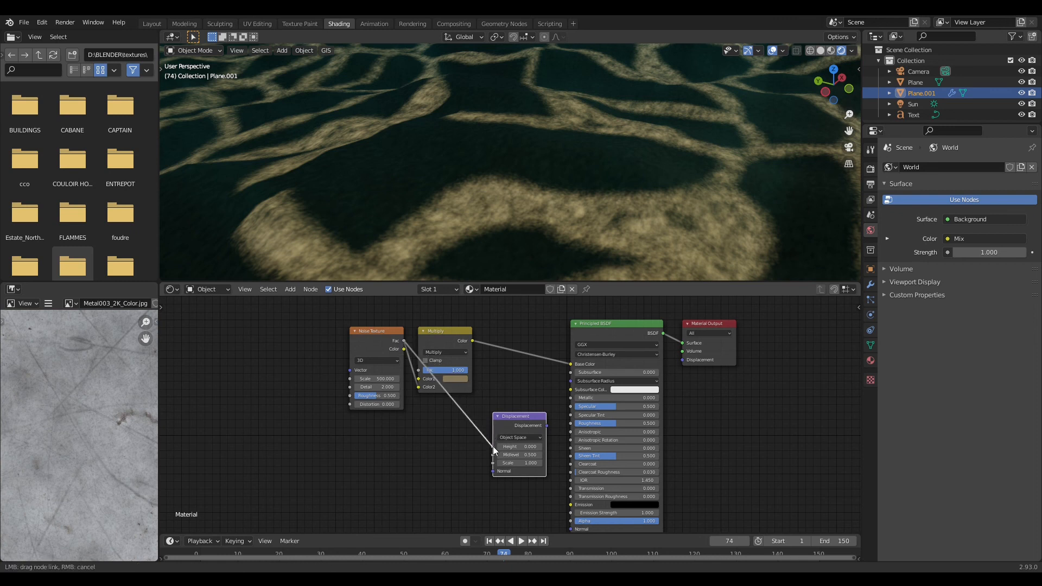
left_click_drag(546, 426, 682, 360)
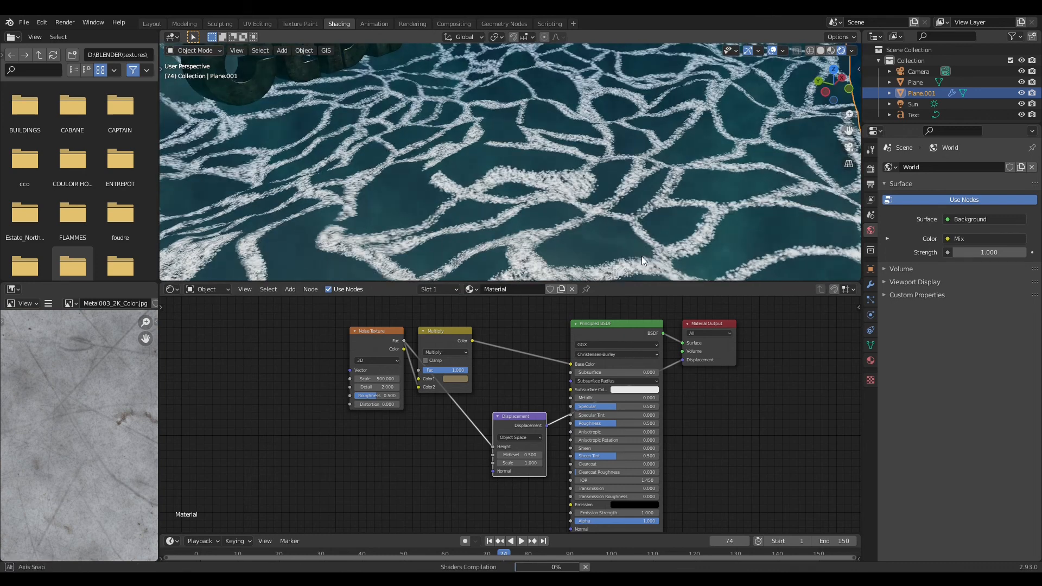
- Try a Scale of 0.2 on the Displacement node
middle_click_drag(642, 256, 604, 234)
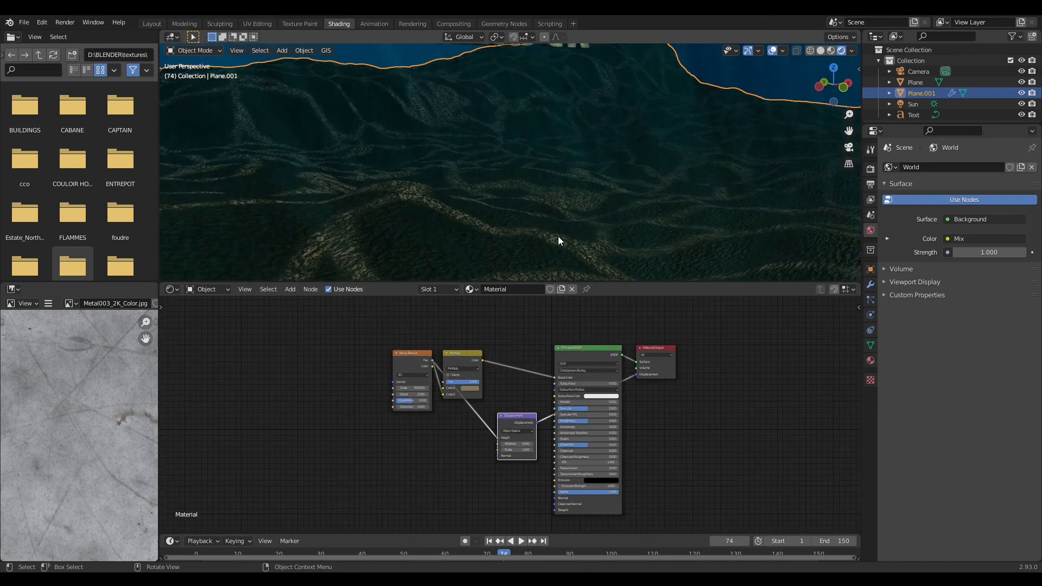
middle_click_drag(552, 236, 516, 236)
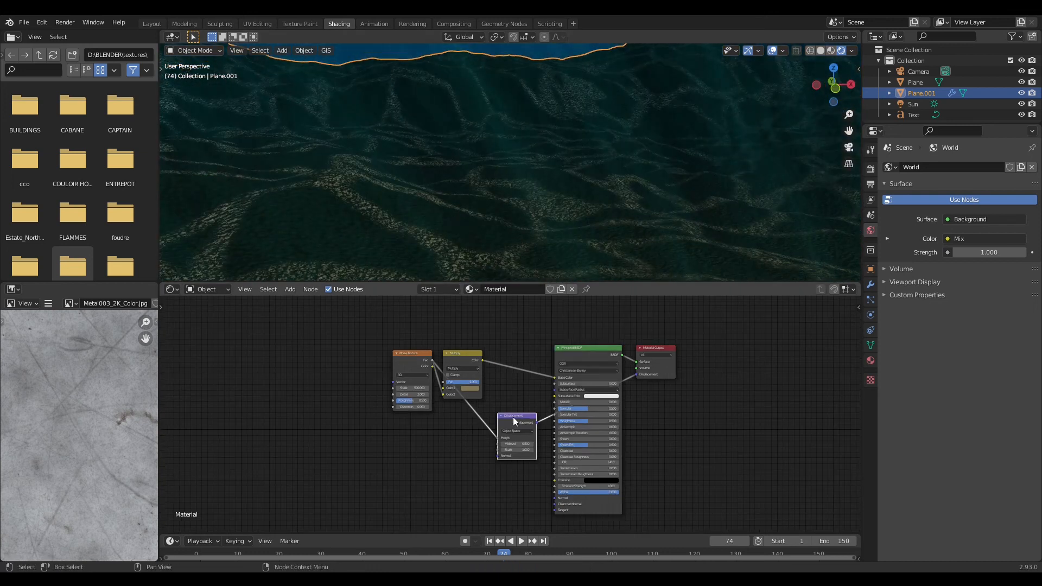
left_click(516, 450)
type(".2")
key("Return")
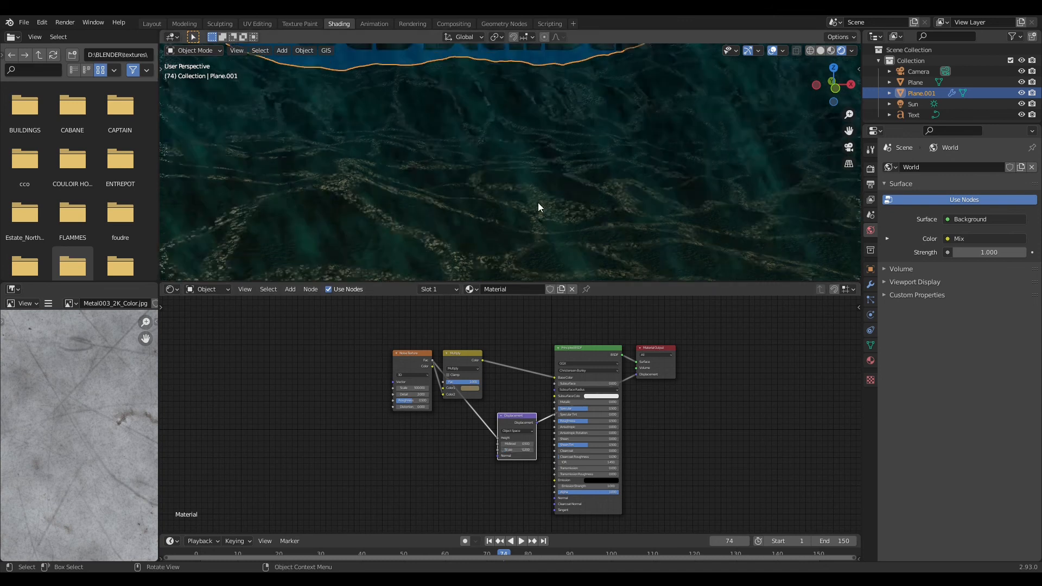
- Reduce the Displacement node's Scale further for finer sand relief, checking the sea floor up close and through the camera
key("KP_0")
scroll(506, 270, "up", 2)
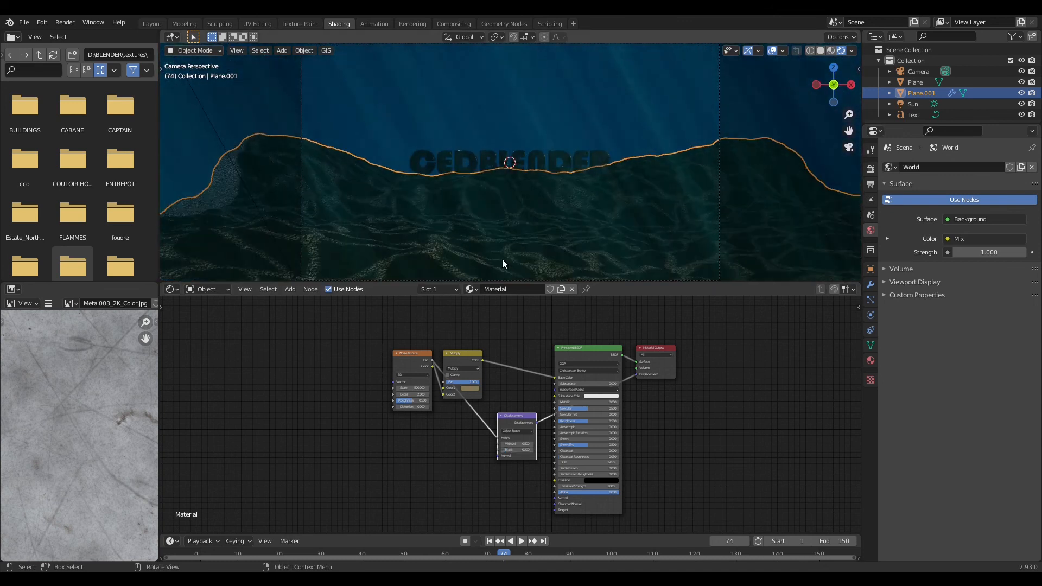
left_click(516, 450)
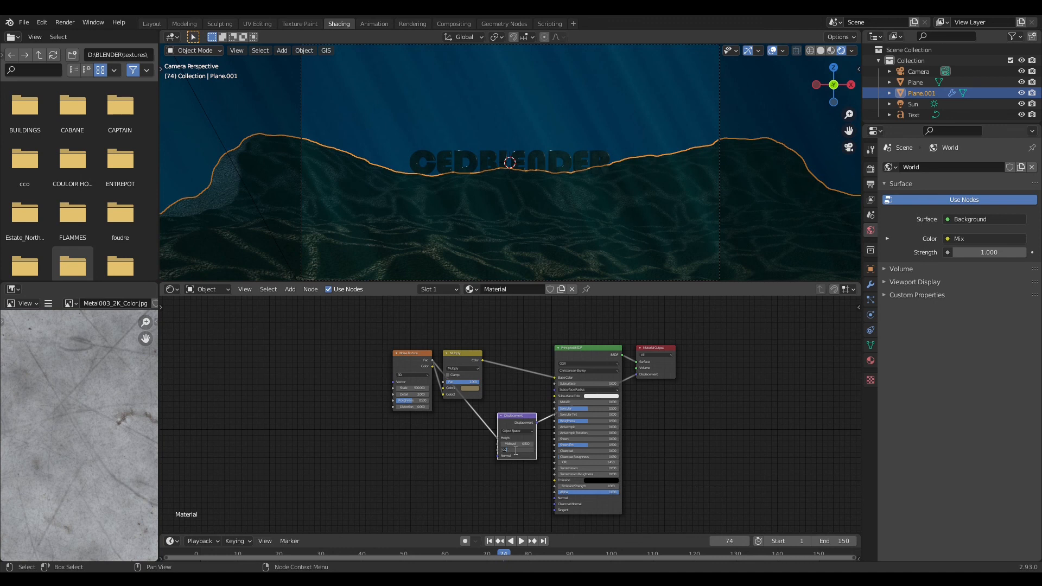
key("Return")
left_click(515, 449)
key("Return")
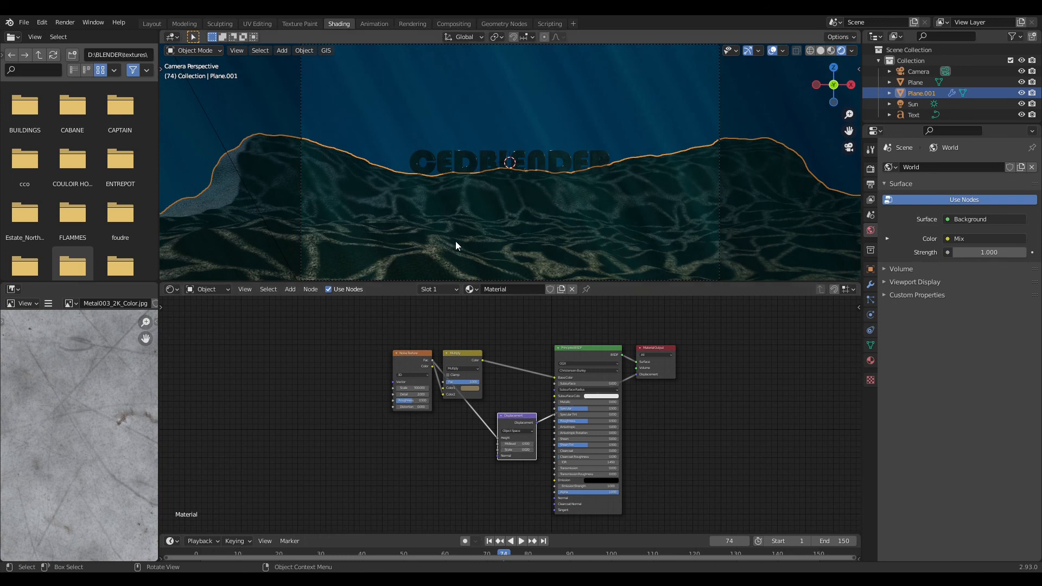
middle_click_drag(455, 244, 496, 277)
middle_click_drag(498, 52, 489, 50)
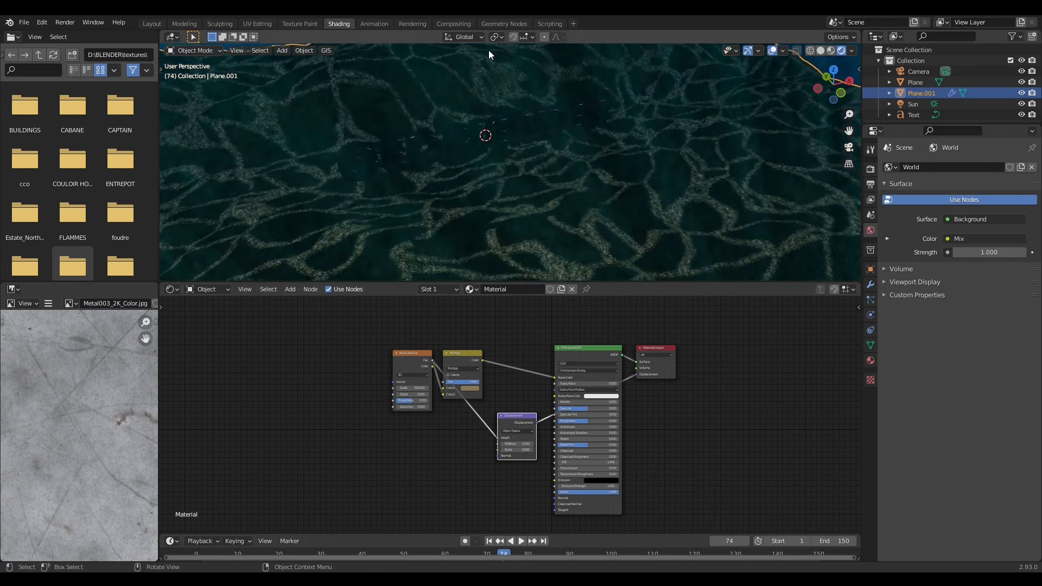
scroll(601, 207, "down", 4)
middle_click_drag(601, 210, 582, 174)
key("KP_0")
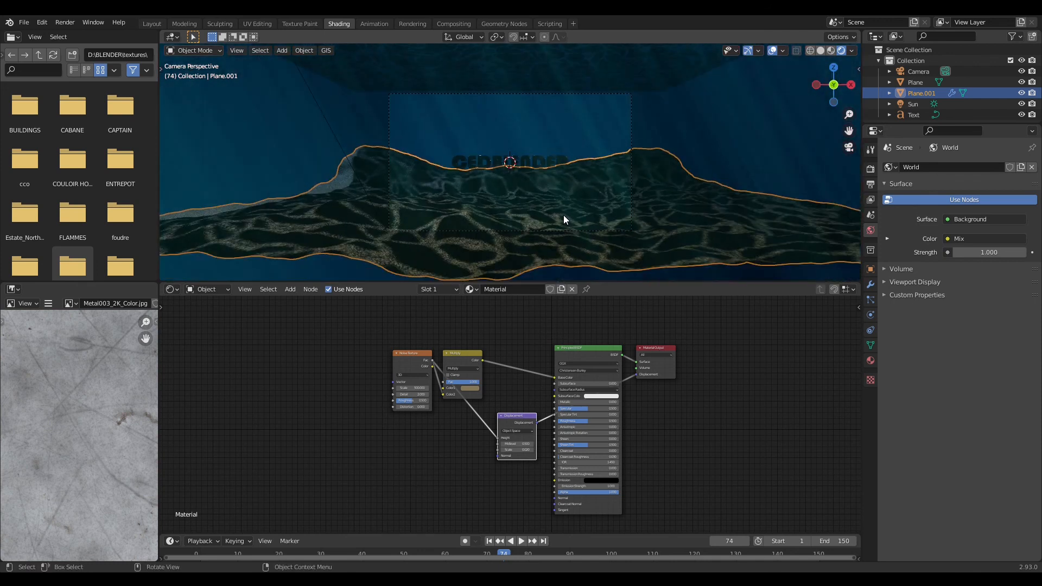
- Select the camera, switch to the Layout workspace, and set the depth-of-field F-Stop to 0.1
left_click(474, 231)
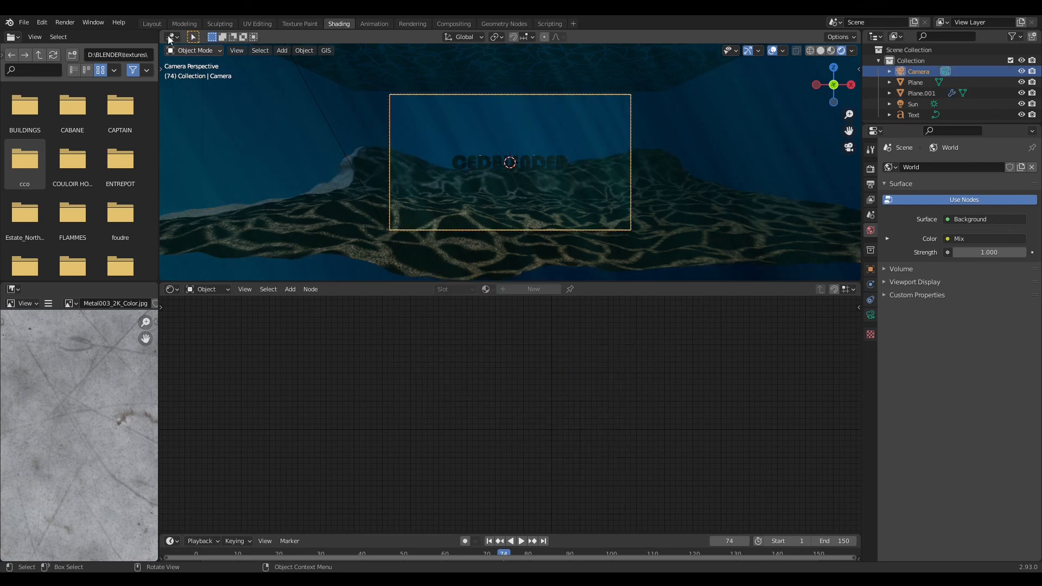
left_click(151, 24)
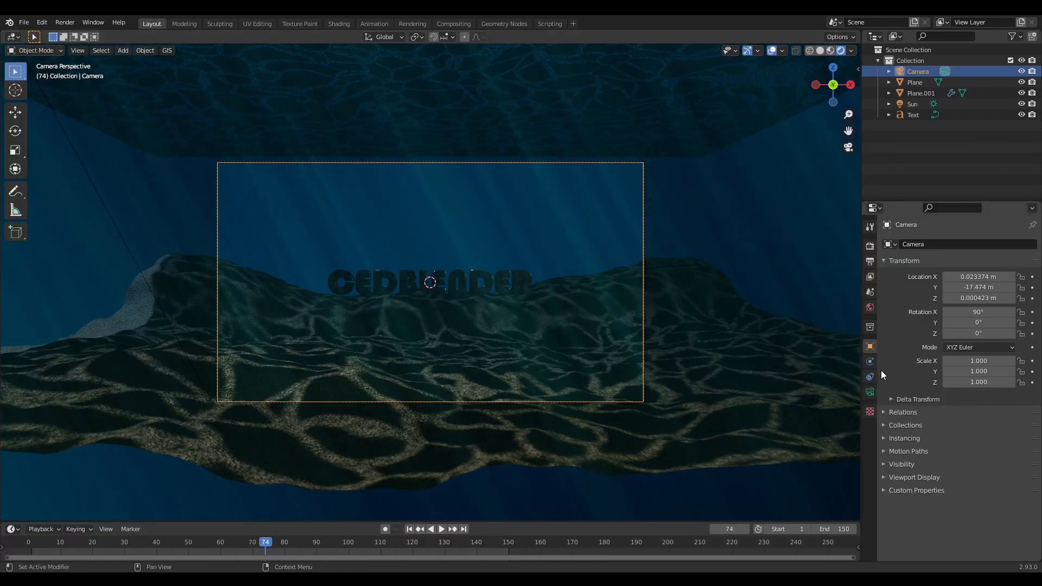
left_click(869, 392)
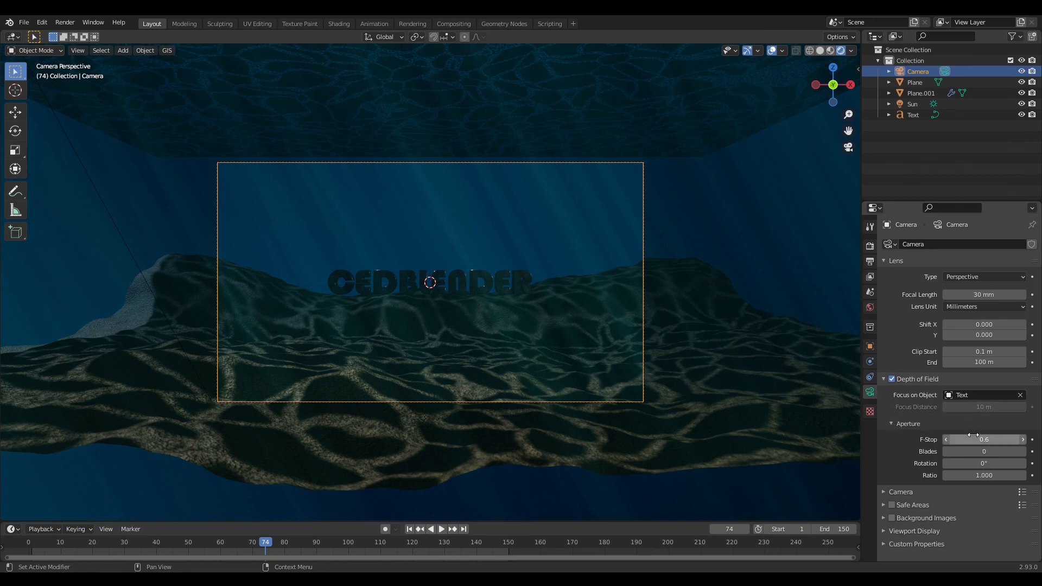
left_click(985, 440)
left_click(986, 439)
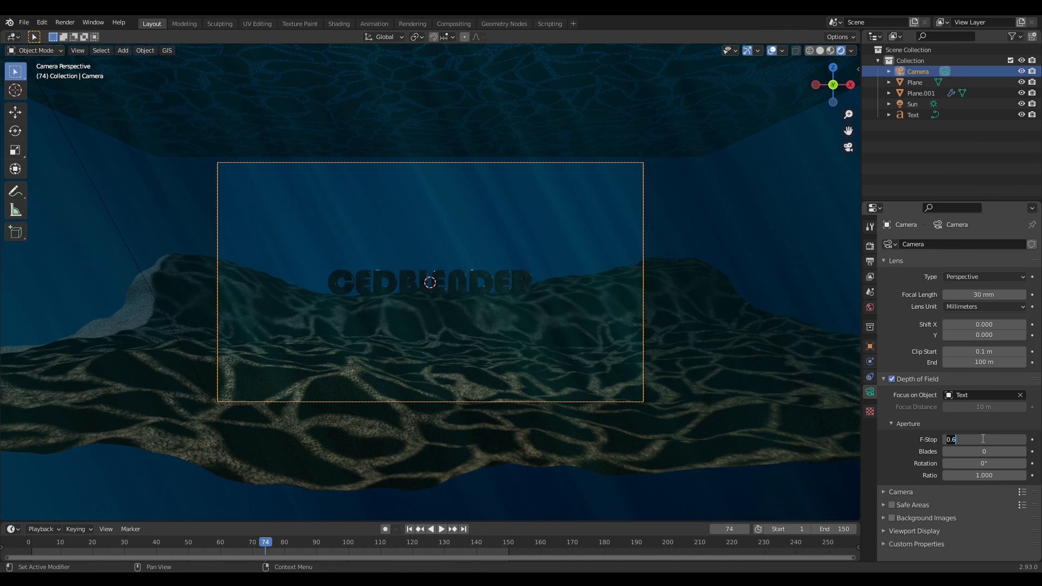
key("Return")
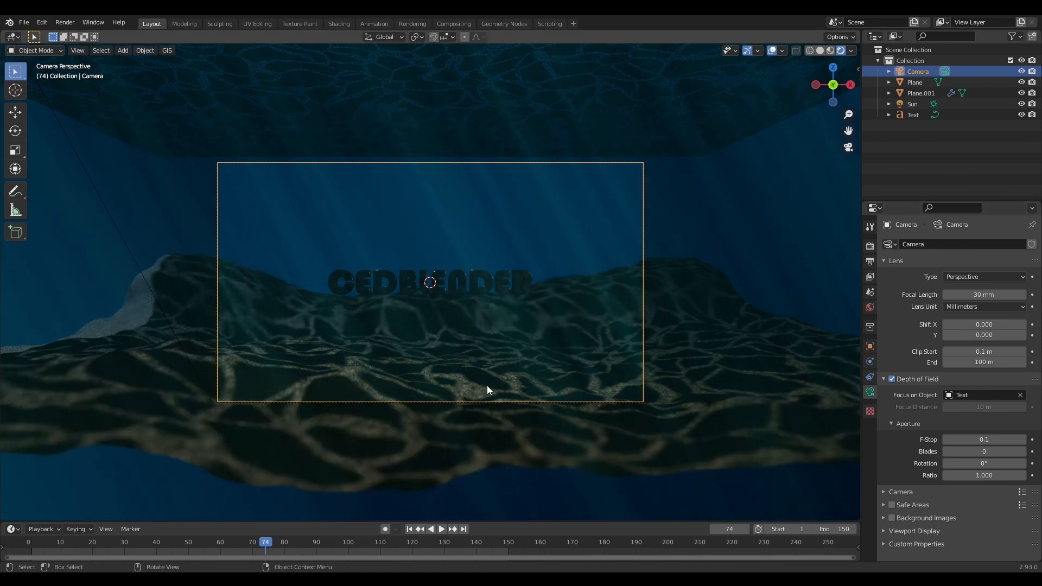
- Pick the Text object as the camera's depth-of-field focus object
scroll(486, 385, "up", 3)
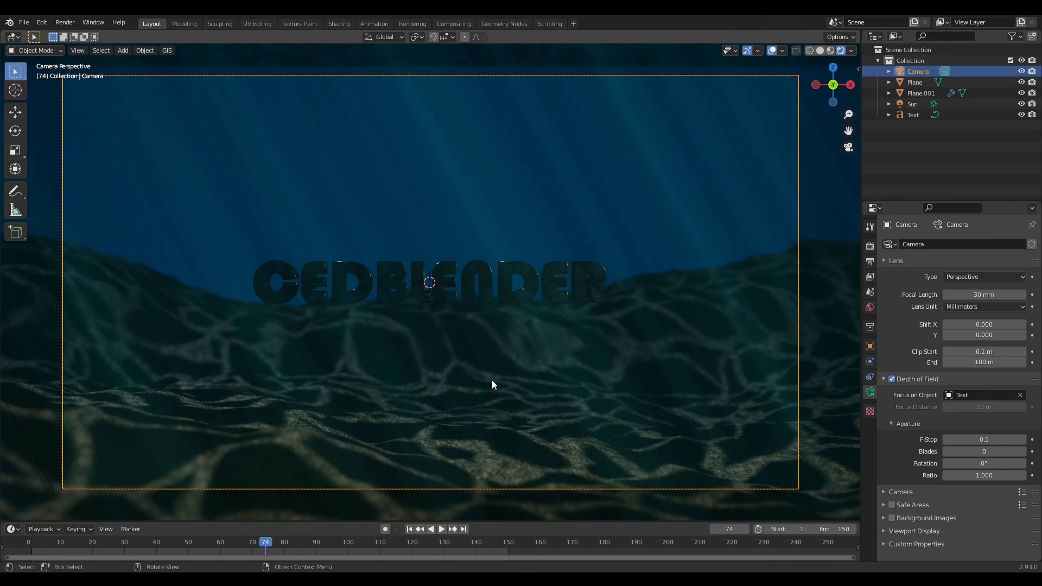
left_click(969, 396)
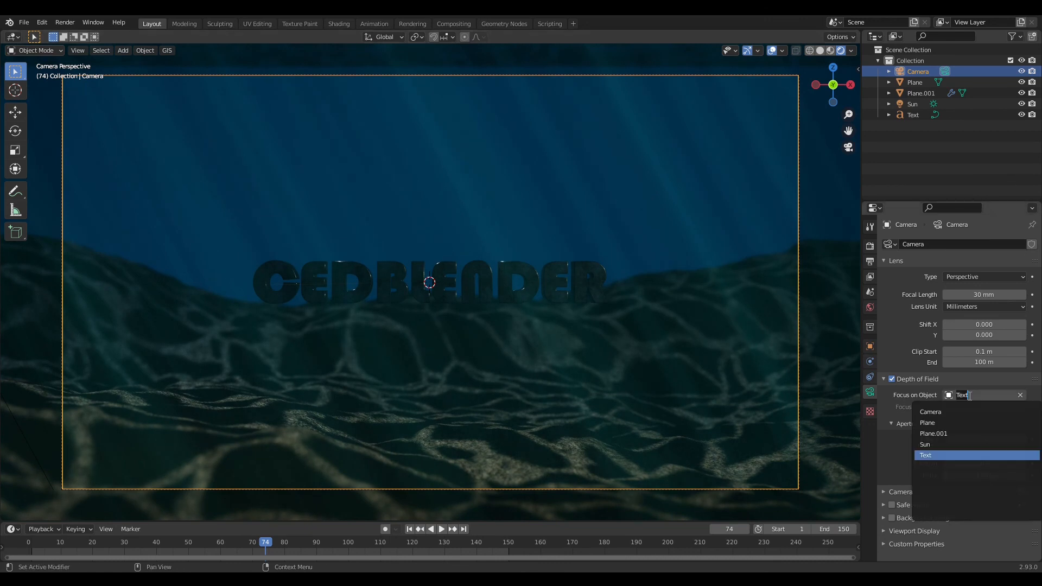
left_click(930, 454)
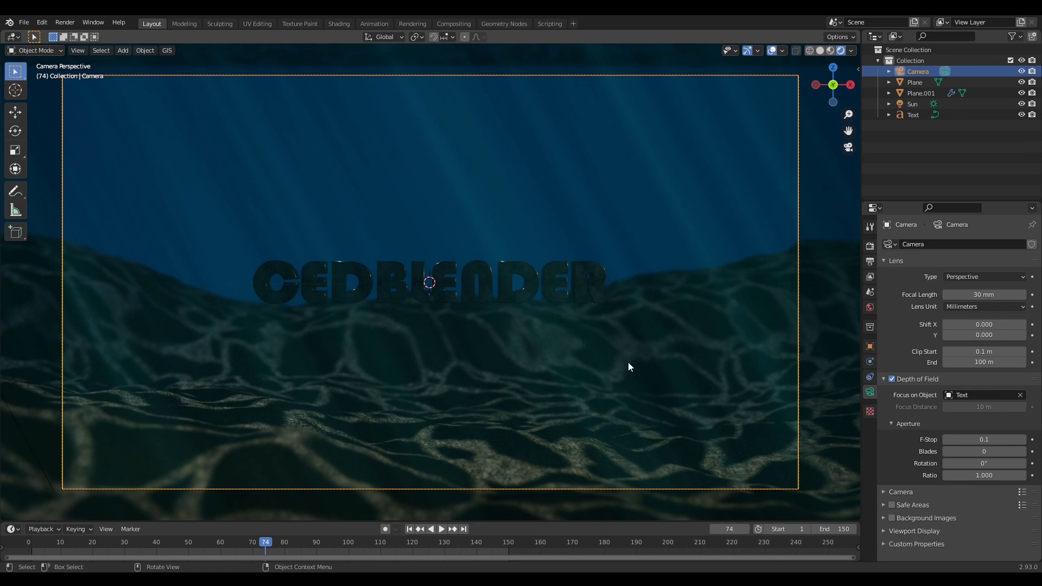
- Try a depth-of-field F-Stop of 1.0 on the camera
left_click(984, 441)
type("0.1")
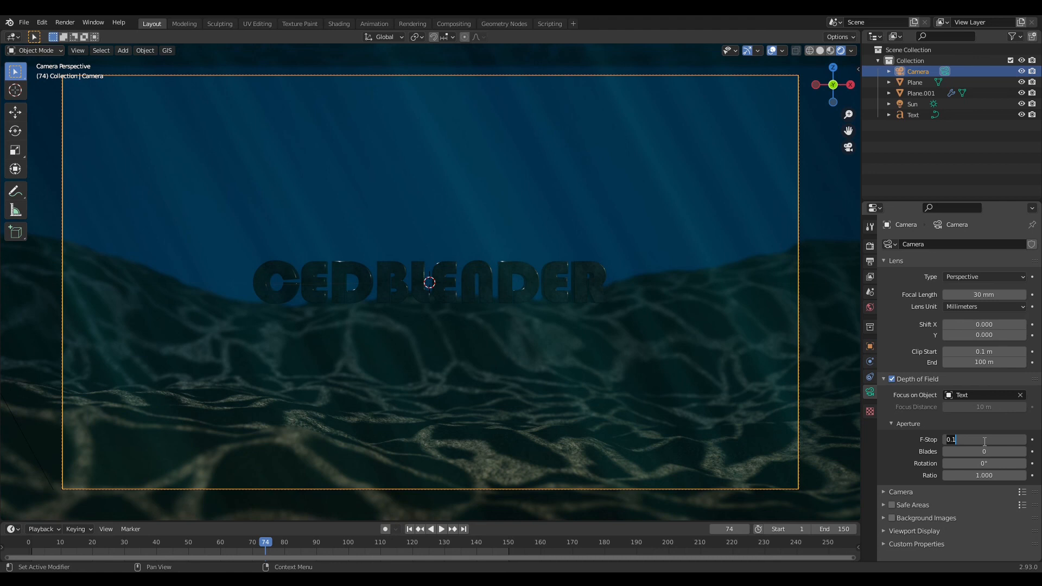
key("Return")
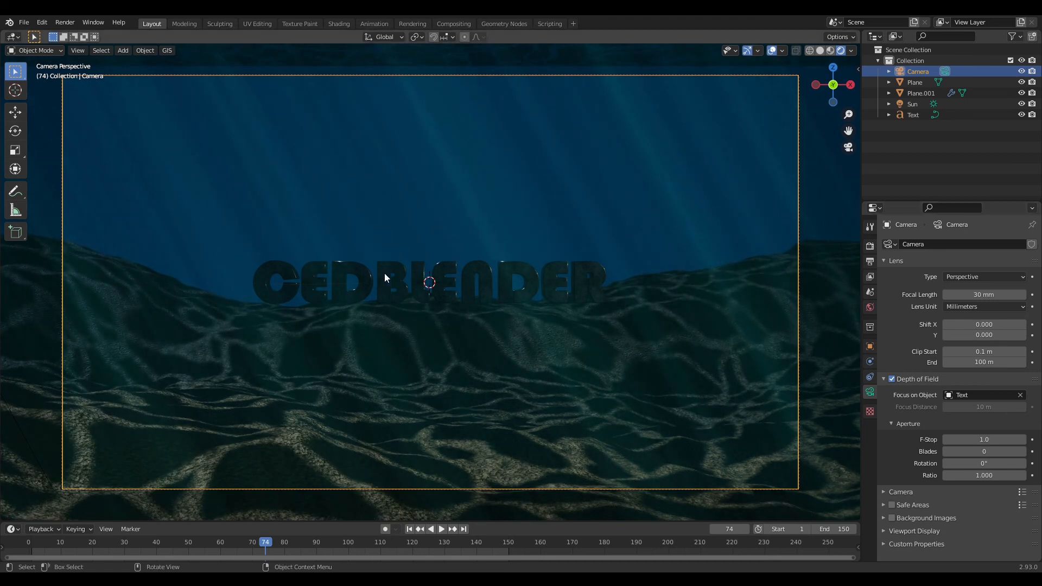
- Set the camera's depth-of-field F-Stop to 0.1 and render the current frame
left_click_drag(988, 440, 945, 440)
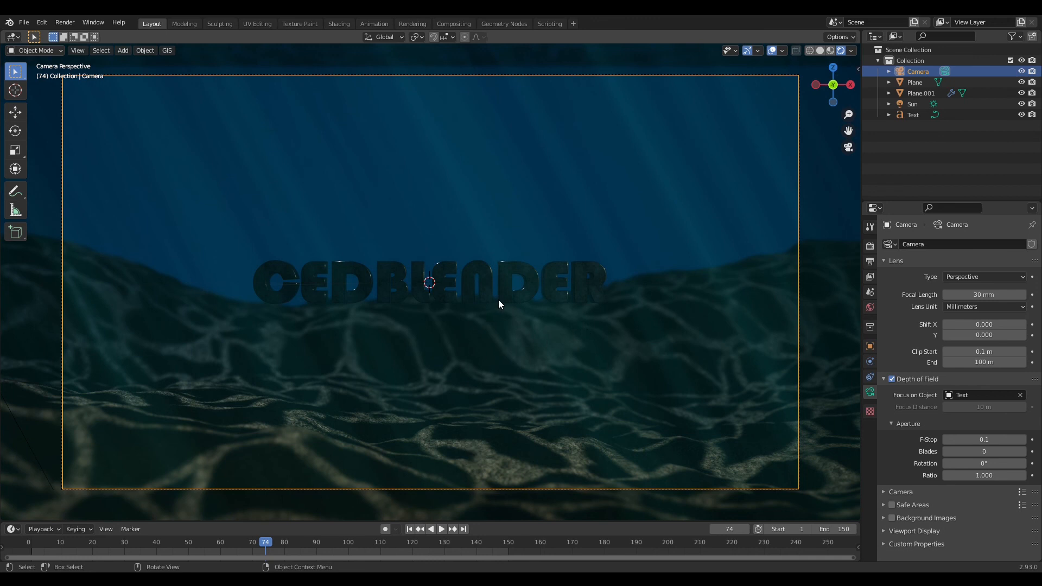
key("F12")
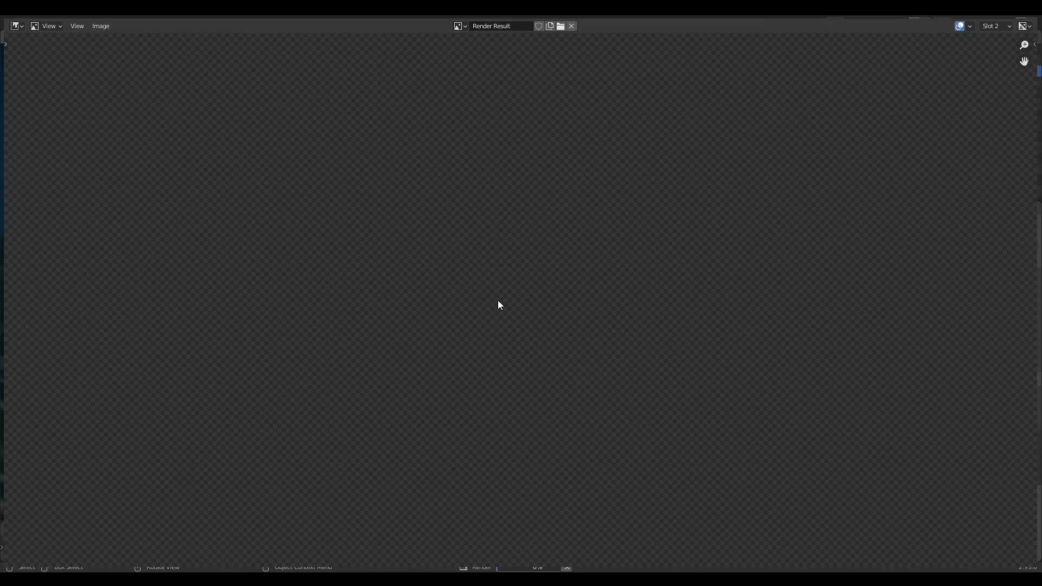